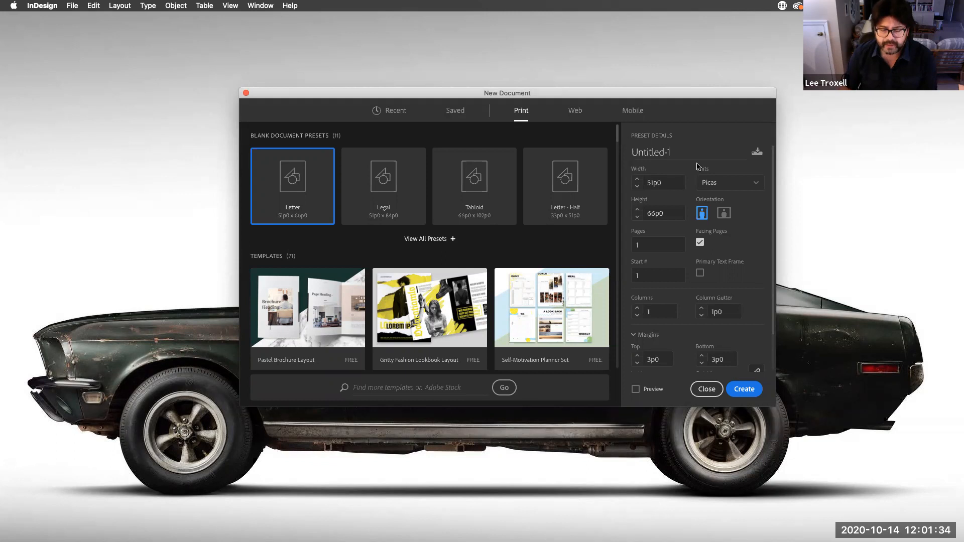
Set the new print document's units to inches, its width to 8.375 in and its height to 10.875 in
click(759, 185)
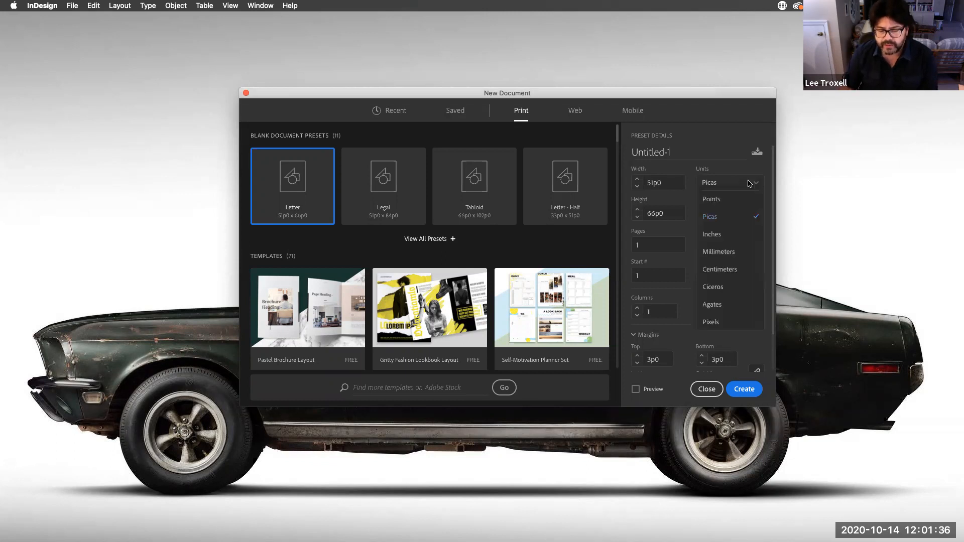
click(722, 234)
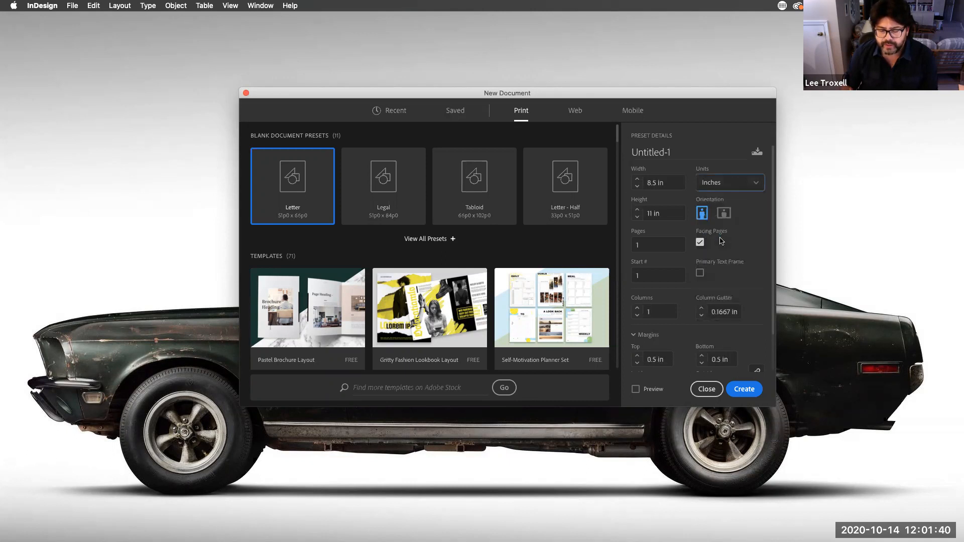
click(668, 182)
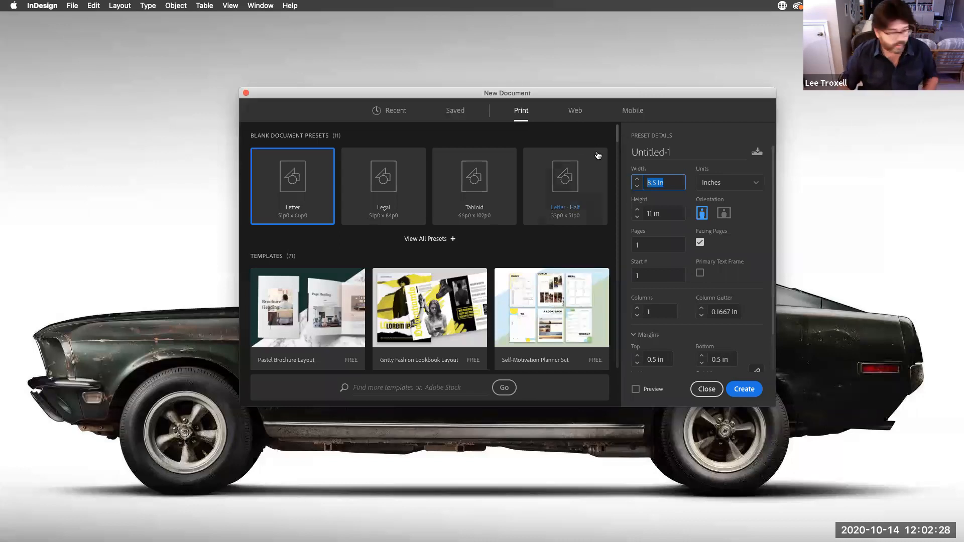
text(8.)
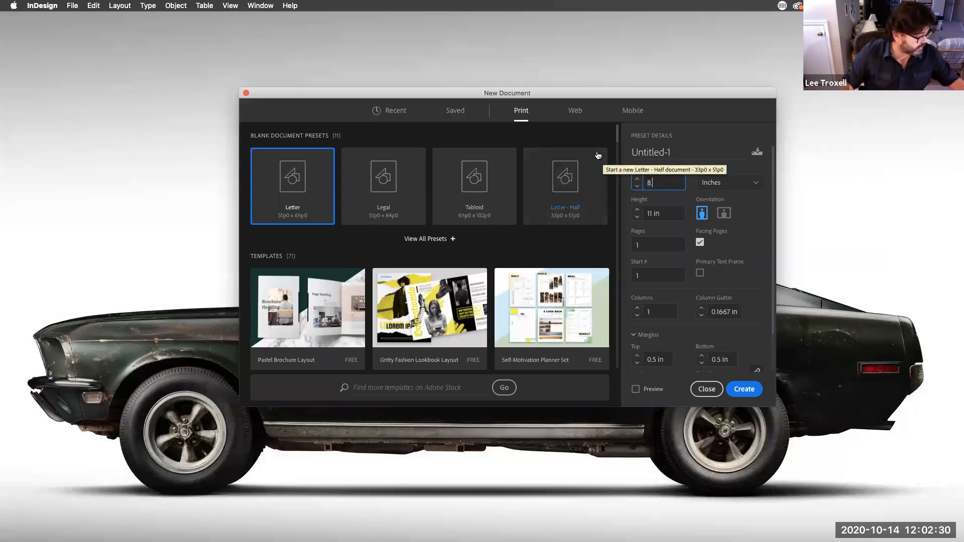
text(375)
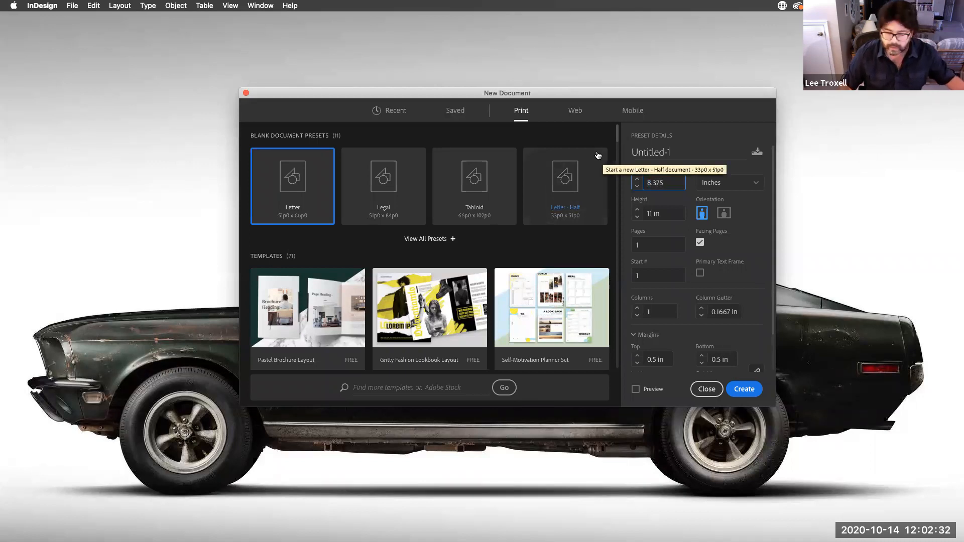
key(Tab)
text(10.875)
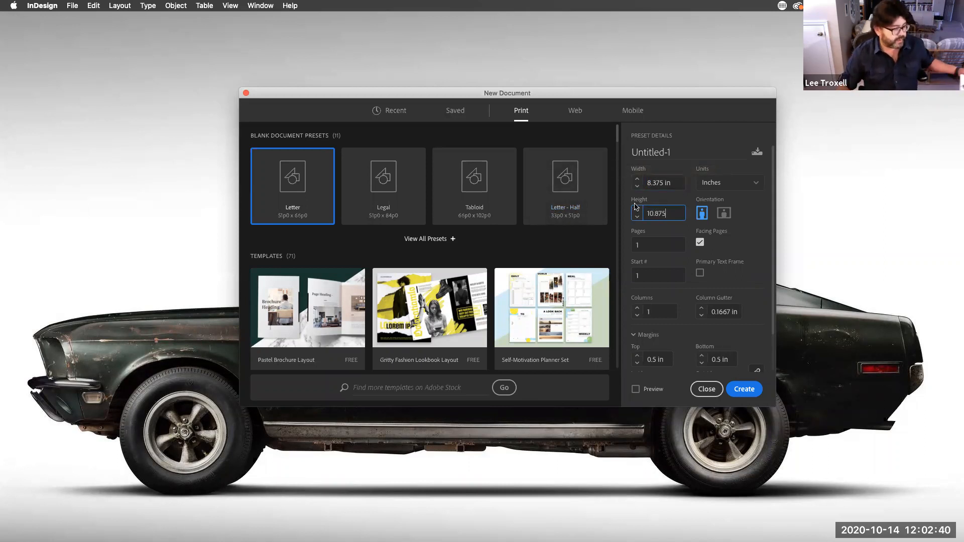
Keep Facing Pages enabled and set the number of pages to 8
click(700, 243)
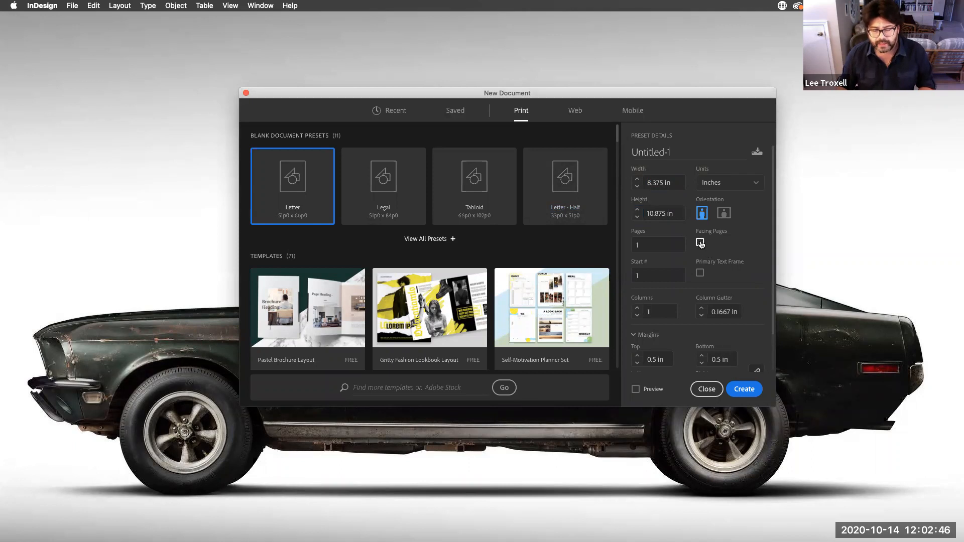
click(700, 244)
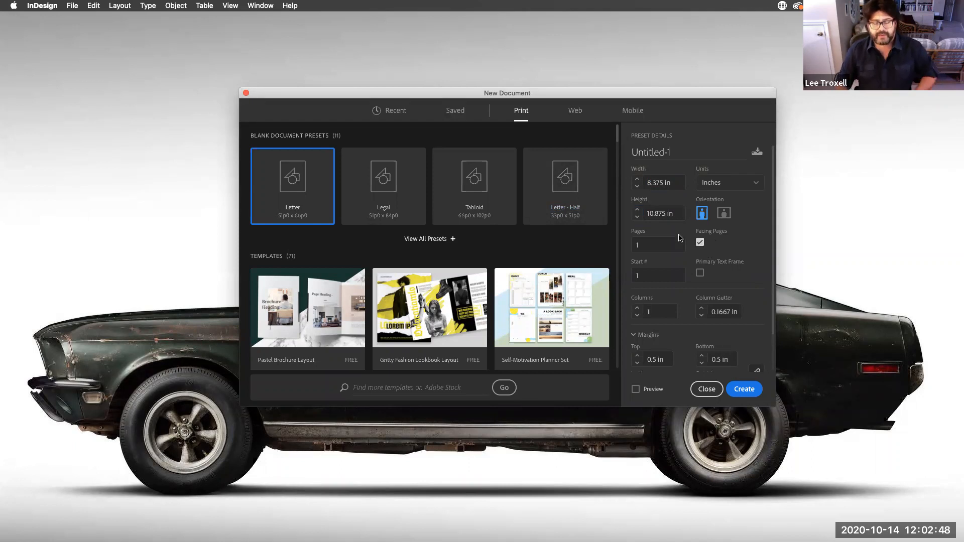
double_click(643, 244)
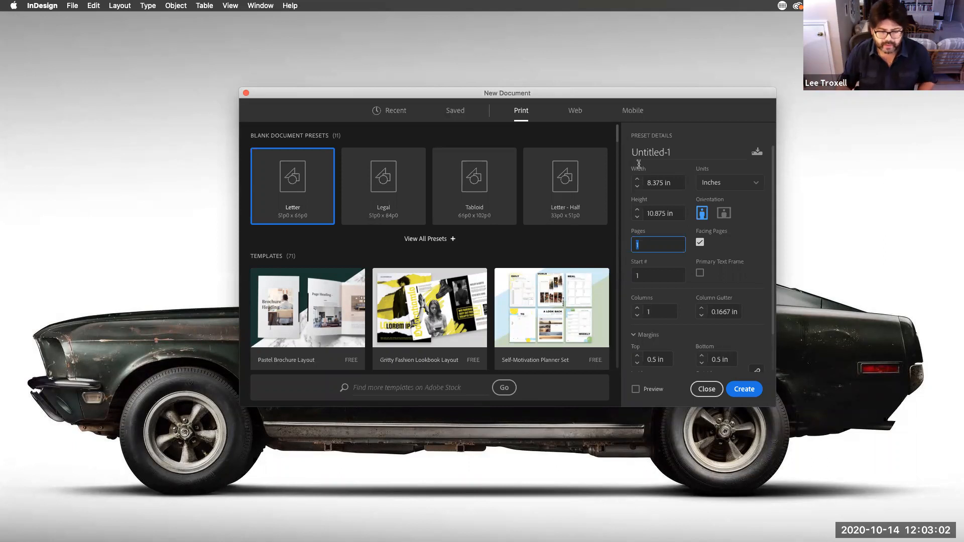
key(Tab)
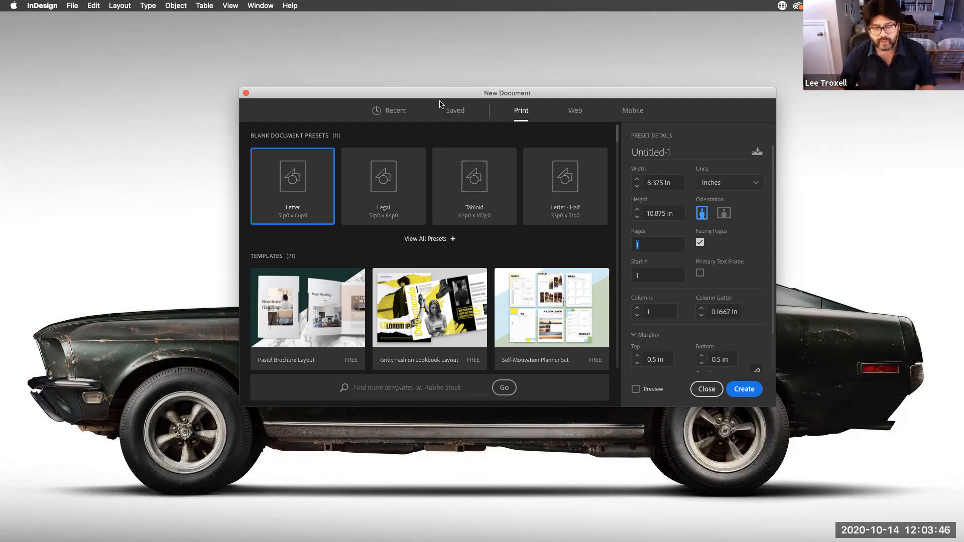
click(650, 245)
double_click(651, 246)
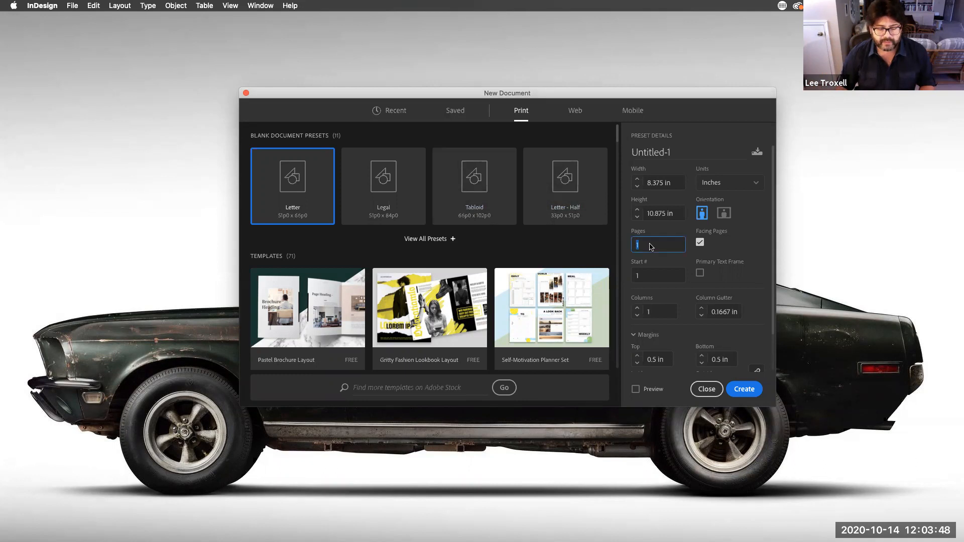
click(650, 244)
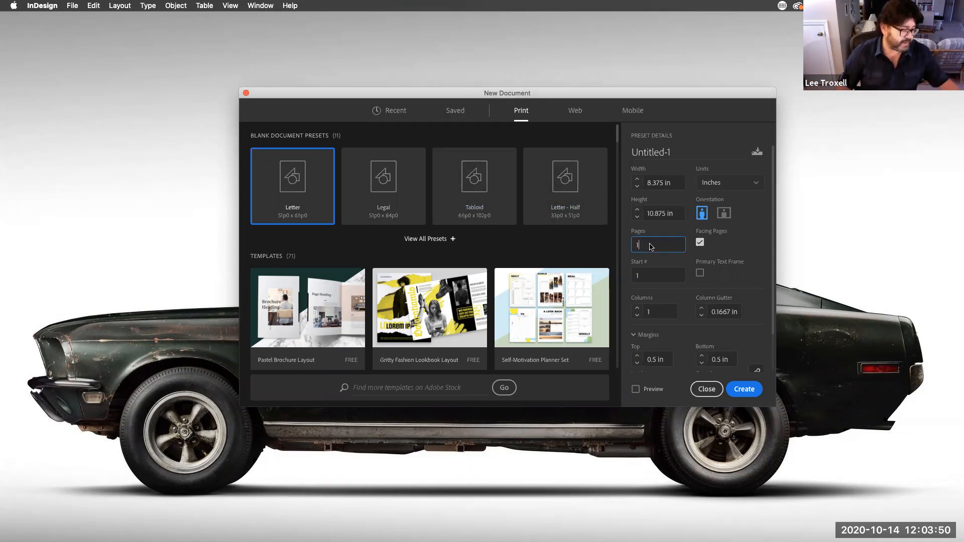
text(8)
key(Return)
text(8)
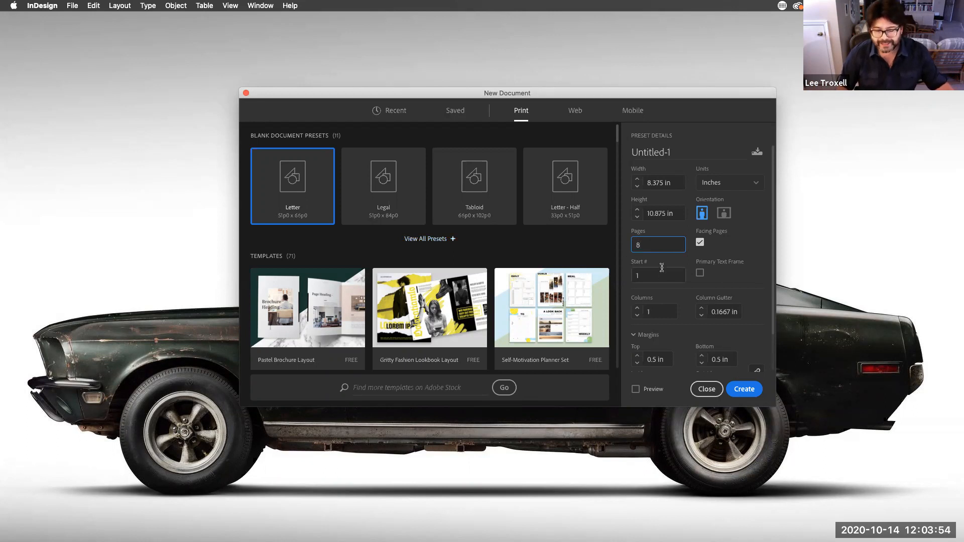
click(700, 273)
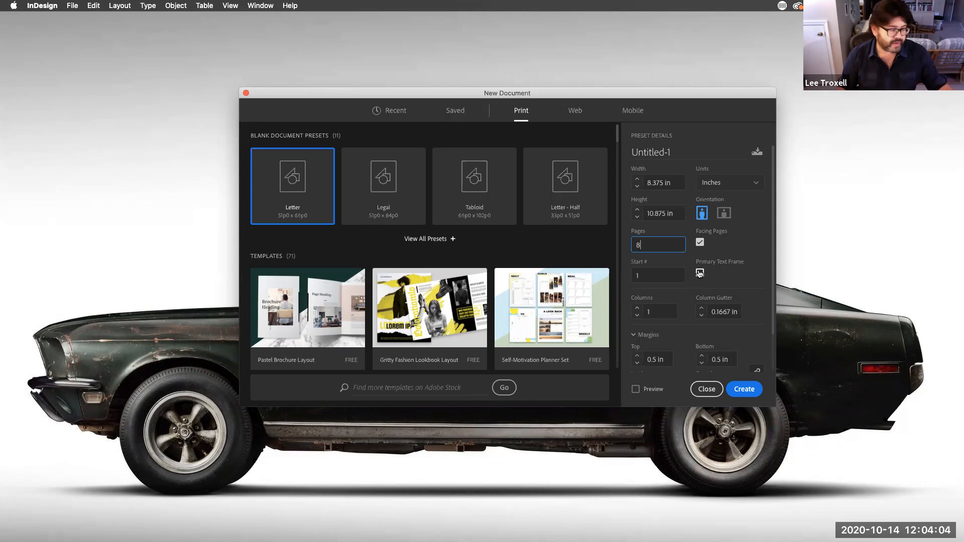
Set the new document's layout to 4 columns with a column gutter of 0.2 in
scroll(700, 274, down, 1)
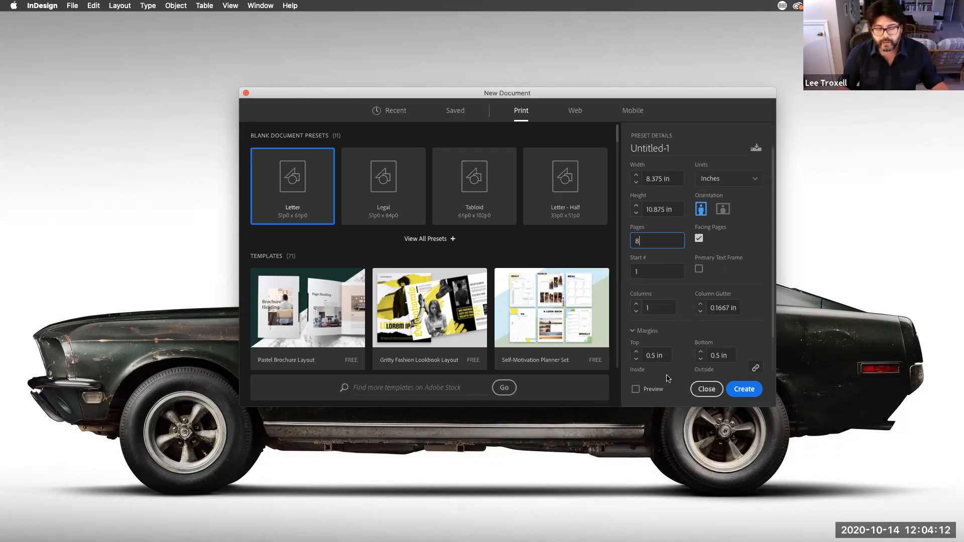
scroll(760, 343, down, 3)
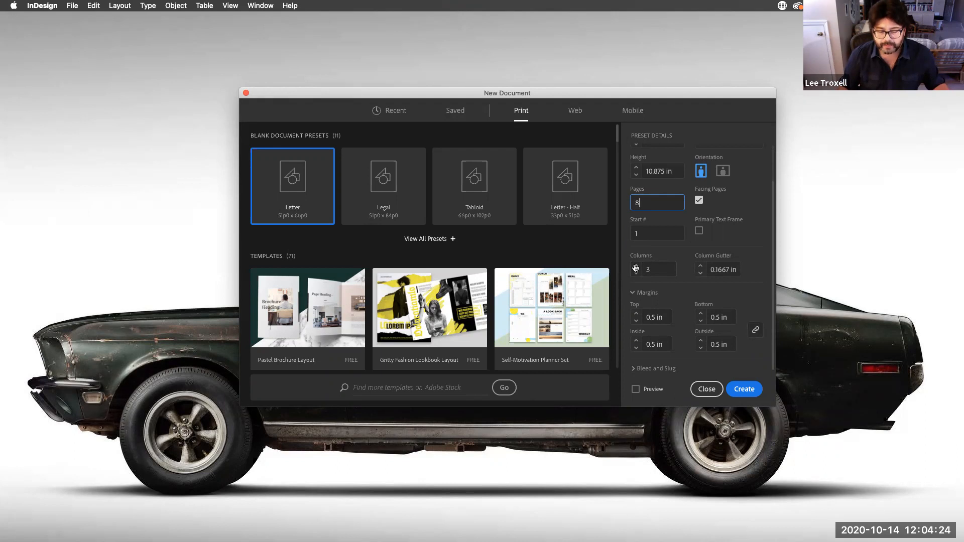
click(636, 267)
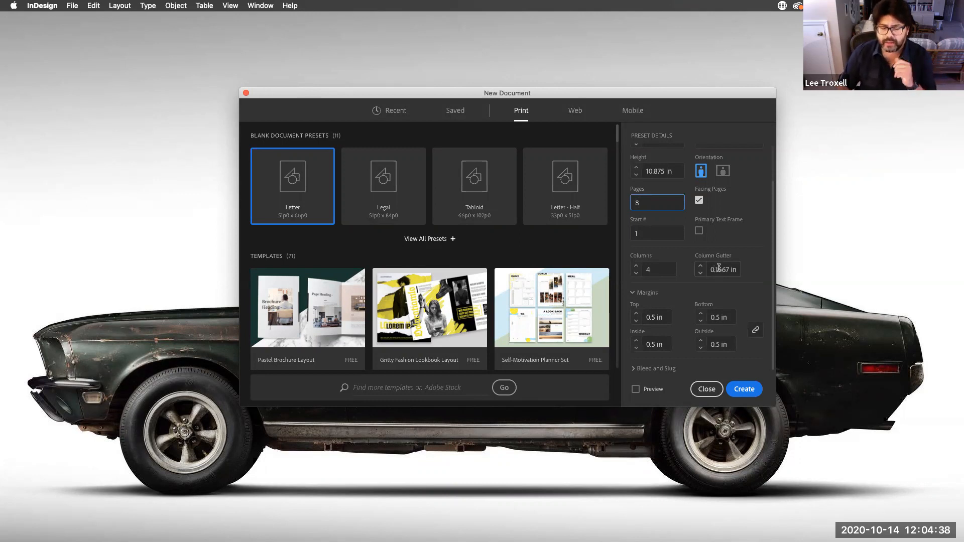
drag(716, 270, 749, 270)
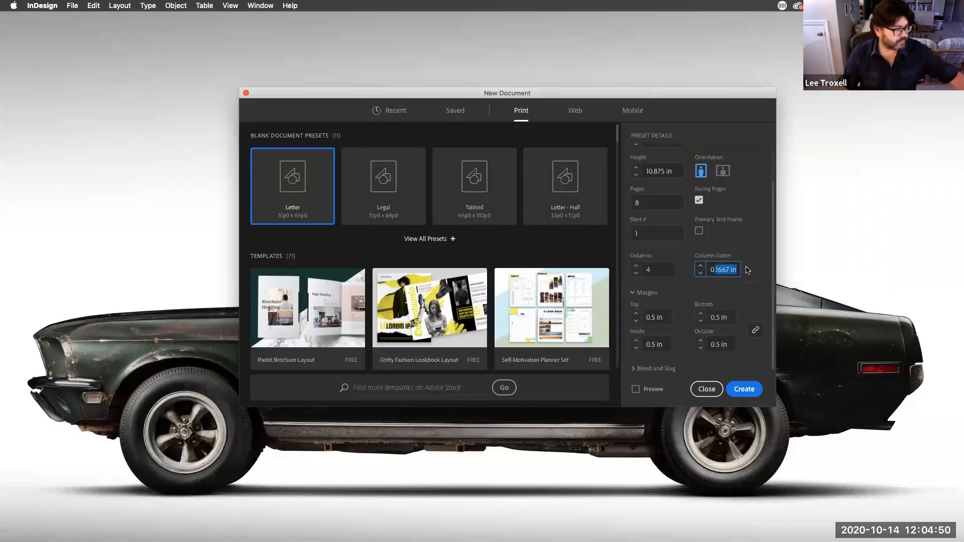
key(BackSpace)
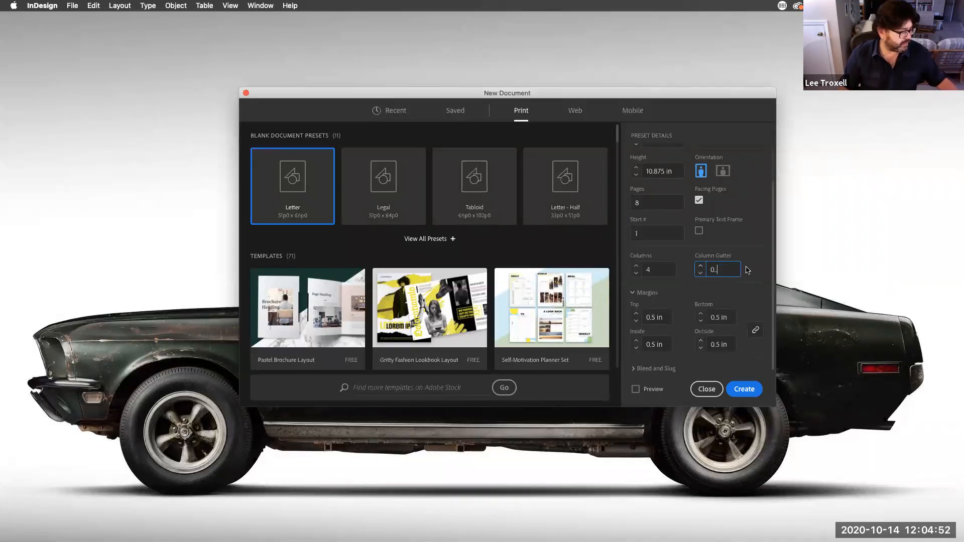
text(2)
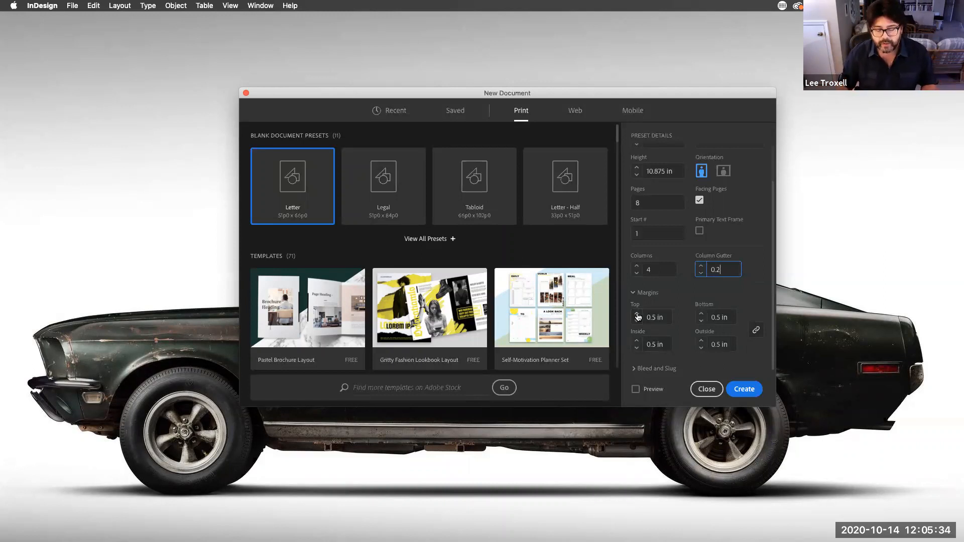
key(Tab)
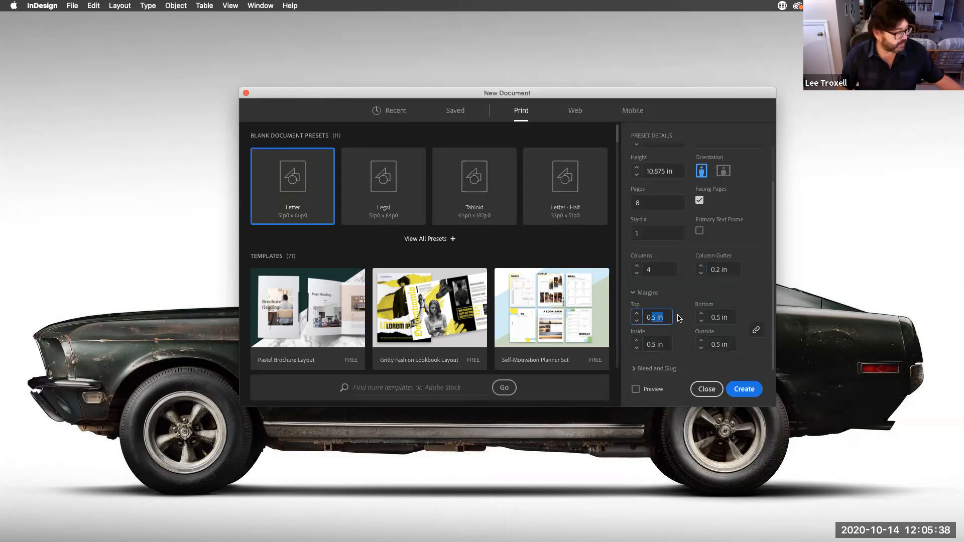
Set all four linked page margins to 0.375 in, leaving Facing Pages enabled
text(0.375)
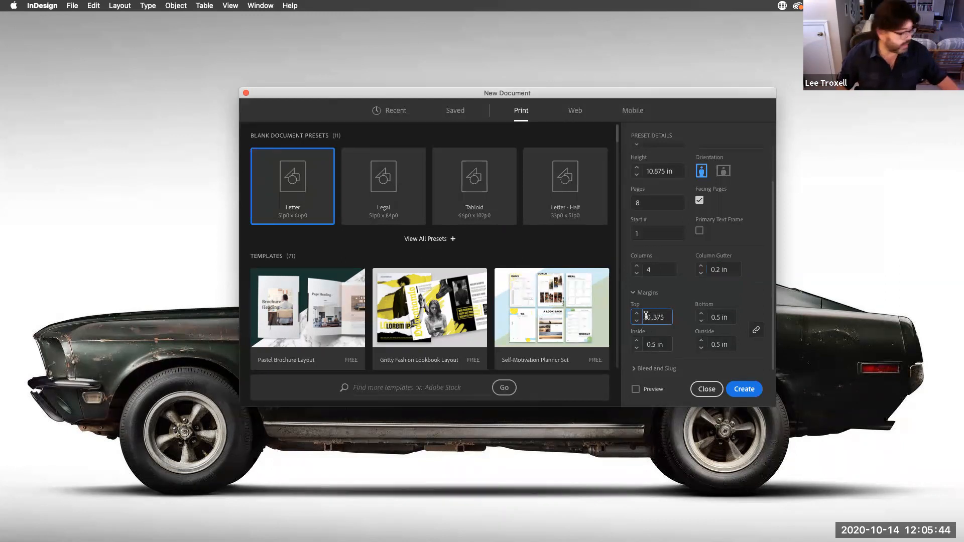
double_click(656, 318)
key(BackSpace)
text(.375)
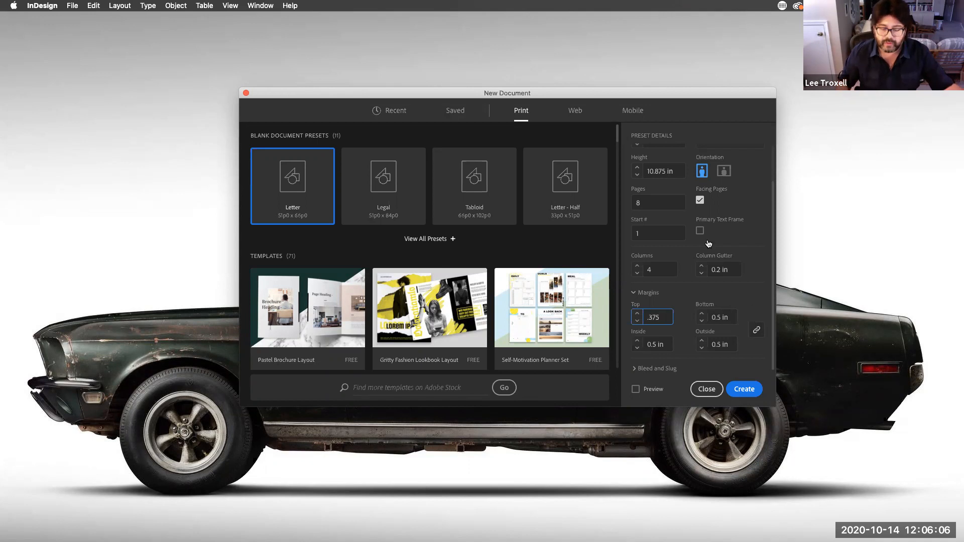
click(700, 200)
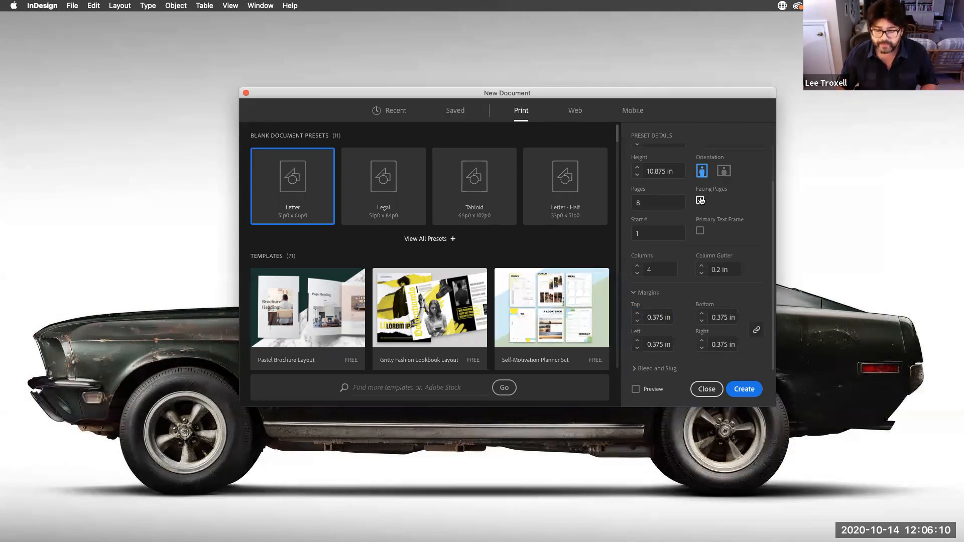
click(700, 200)
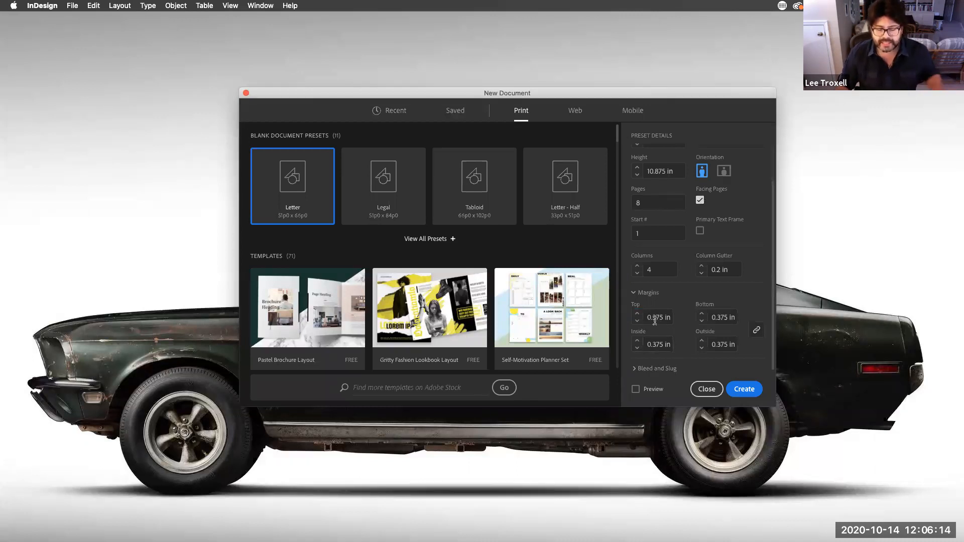
Unlink the margin values and set only the bottom margin to 0.625 in
click(757, 332)
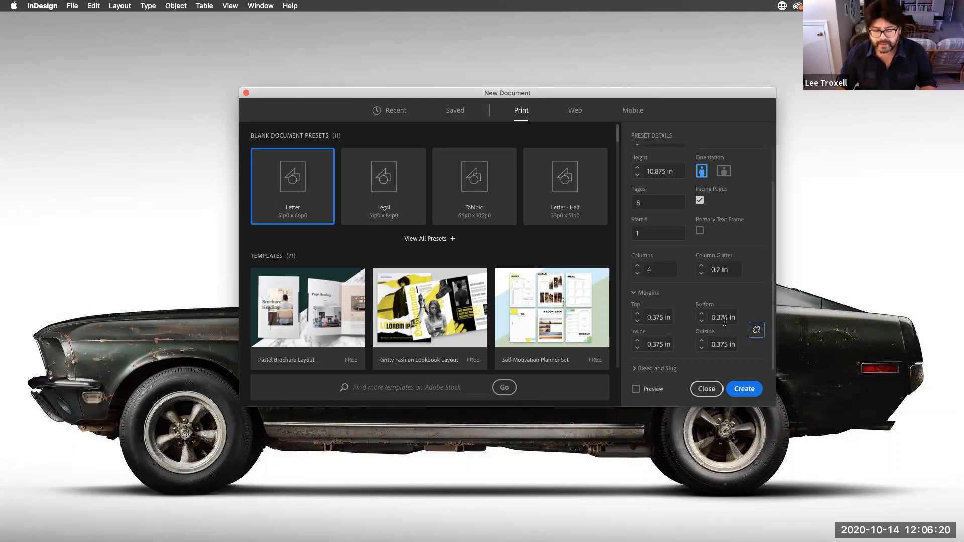
click(702, 314)
scroll(696, 348, right, 1)
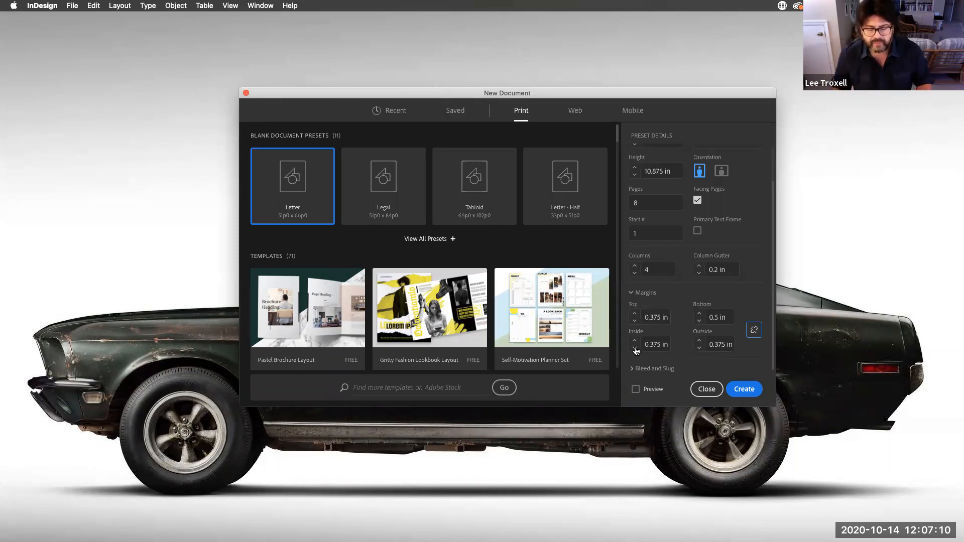
click(717, 317)
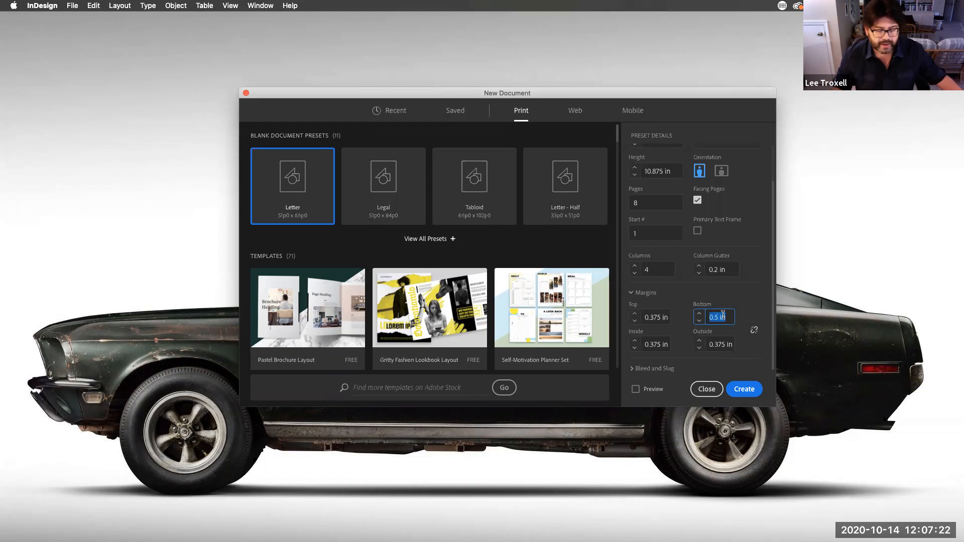
click(715, 316)
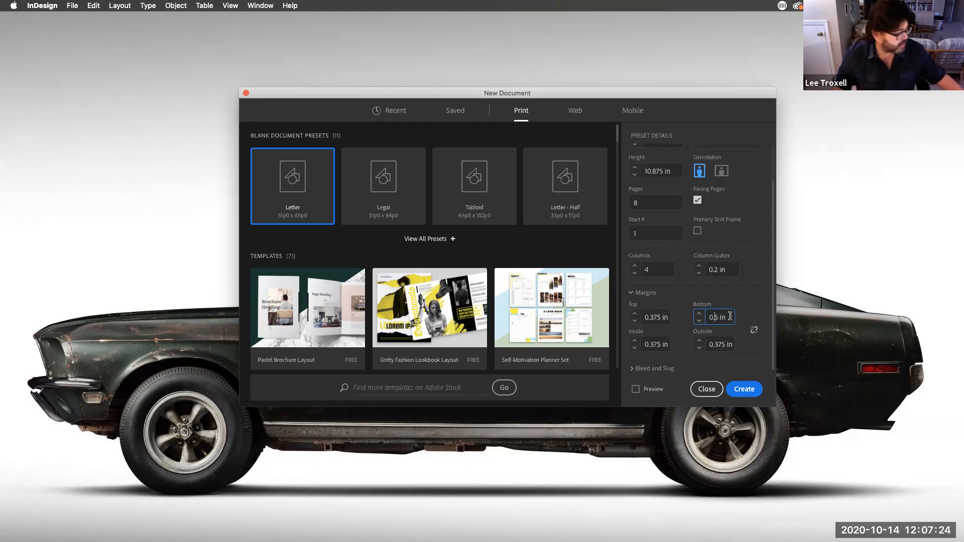
text(62)
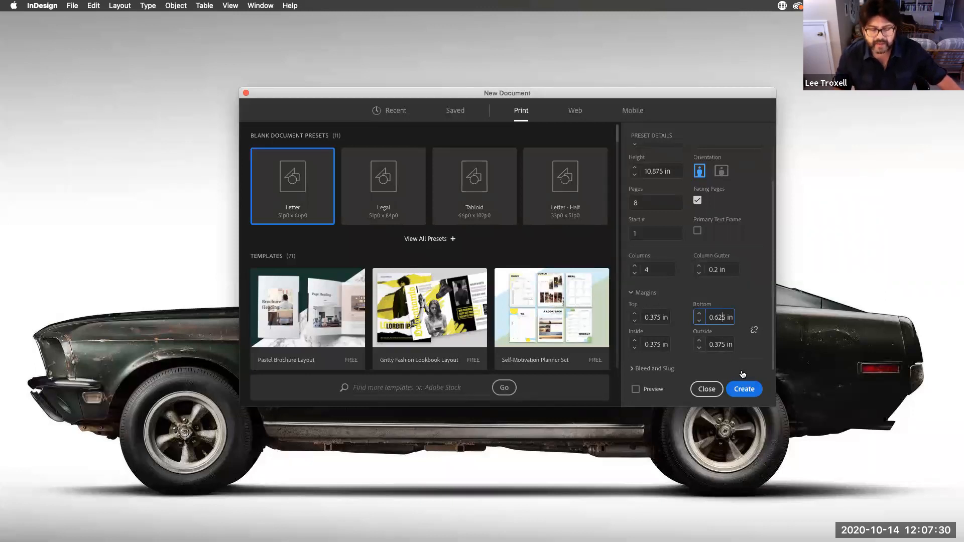
Review the page and margin settings, create the document, and enlarge its window to fill the screen
scroll(715, 304, up, 1)
scroll(716, 304, up, 3)
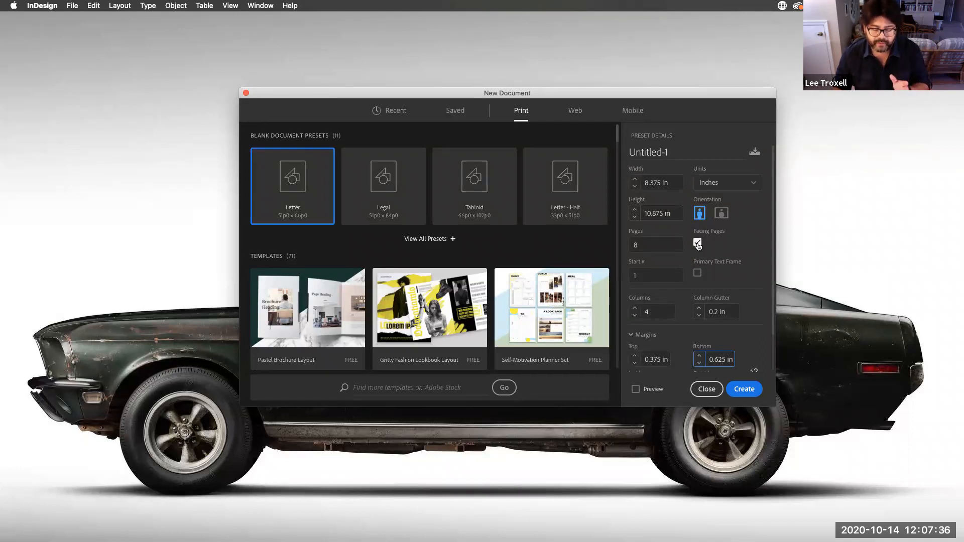
scroll(642, 271, down, 2)
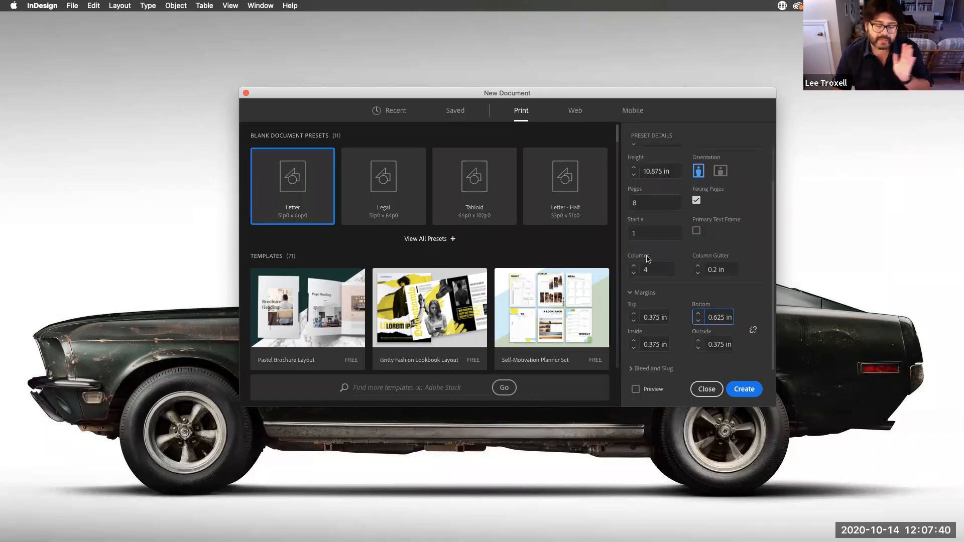
click(748, 389)
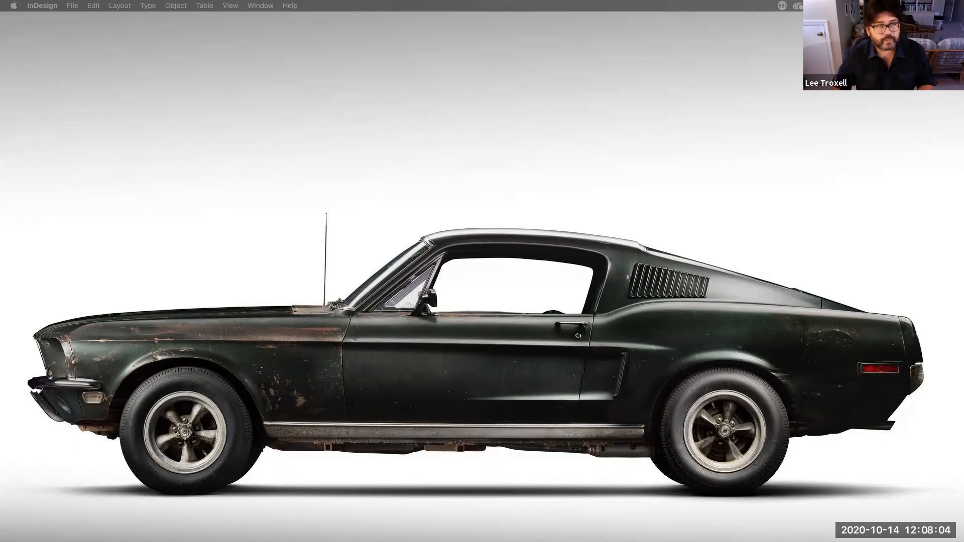
drag(482, 0, 227, 23)
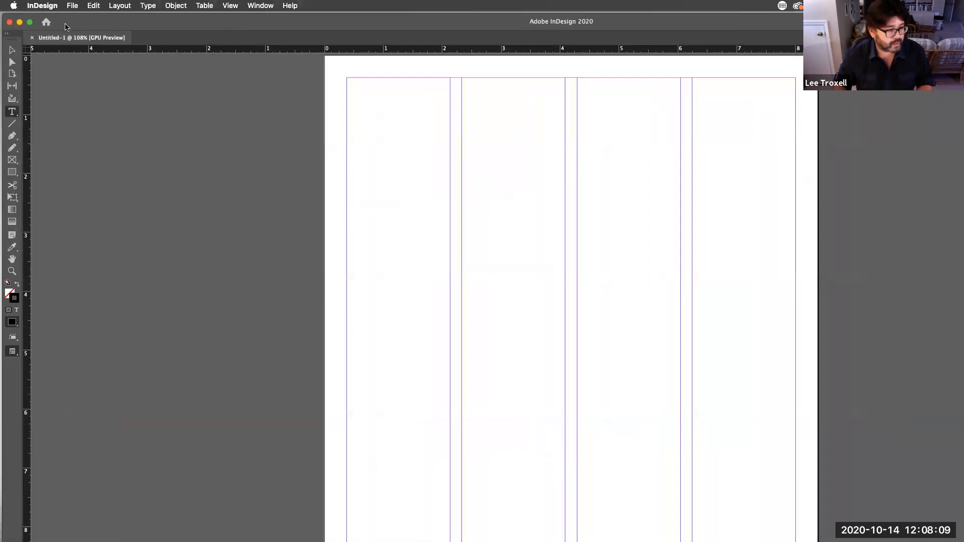
click(29, 22)
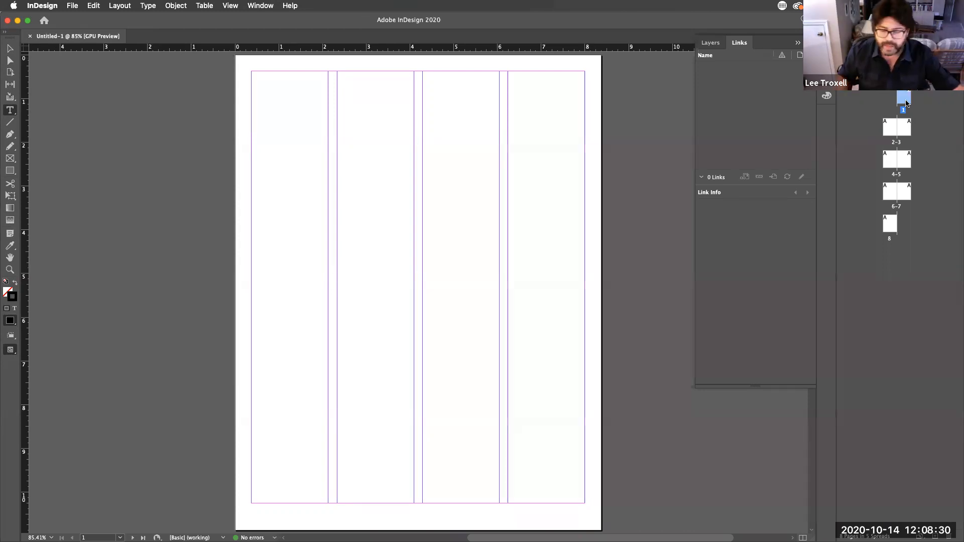
Check pages 8 and 1 in the page overview and view page 1 at 75% zoom
click(890, 224)
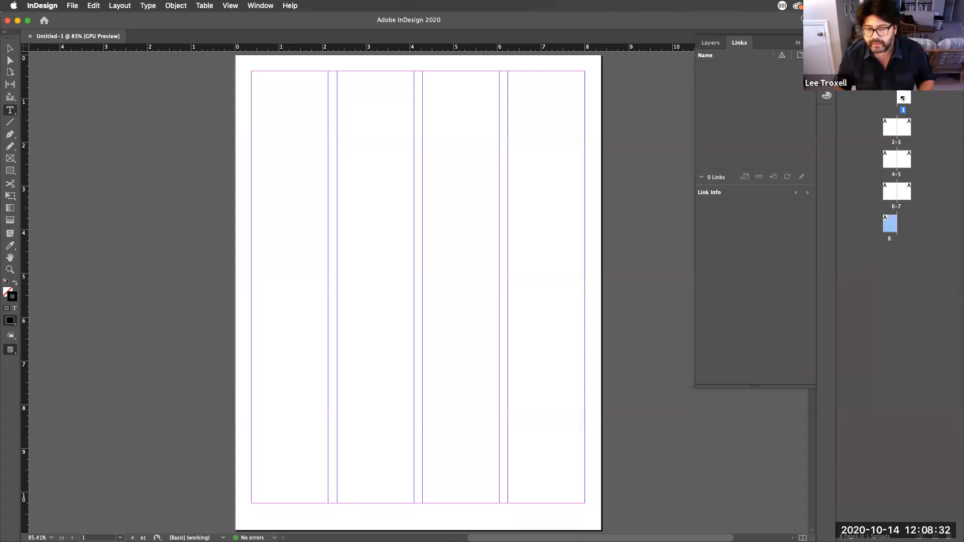
click(903, 99)
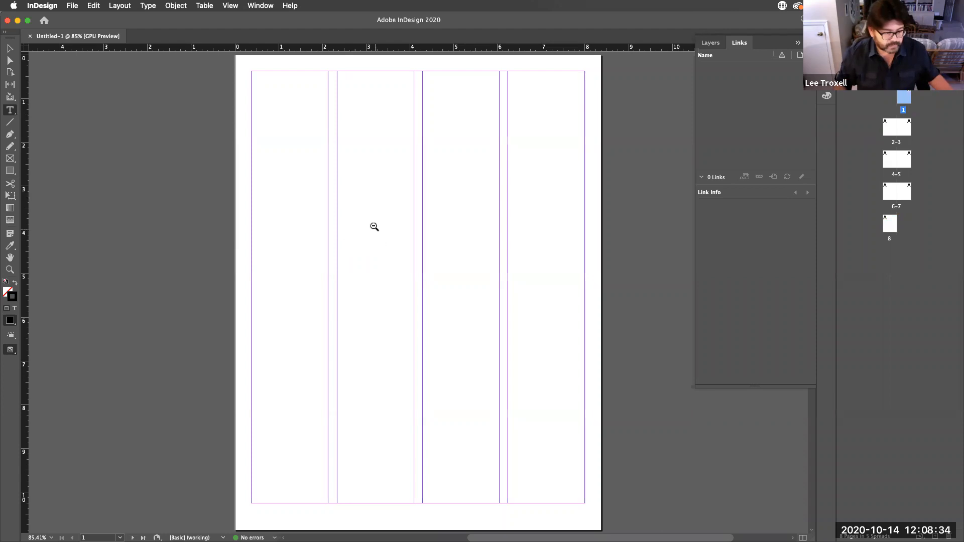
alt+super+click(374, 226)
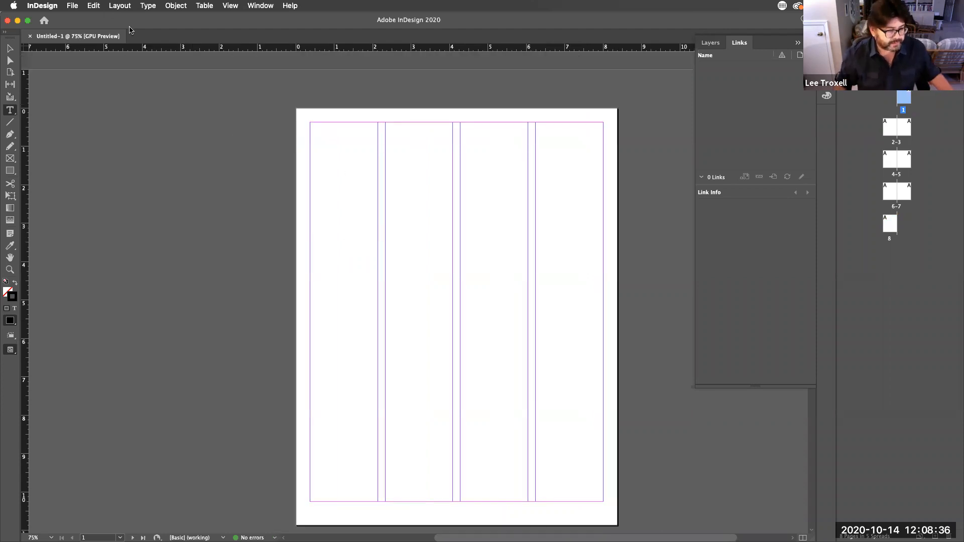
drag(130, 25, 135, 26)
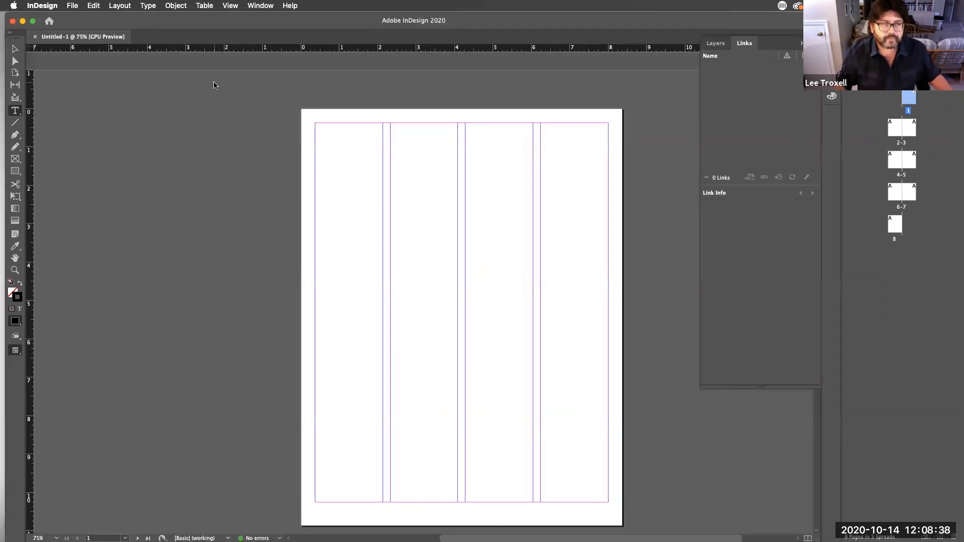
Bring CorysSpannerCover.pdf in from outside the document and place it on page 1
key(super+Tab)
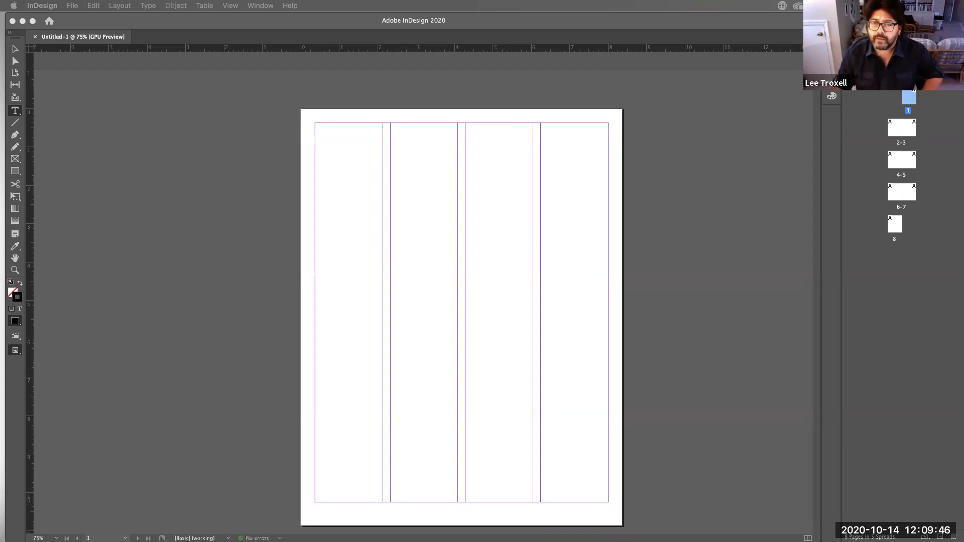
drag(845, 294, 383, 188)
click(405, 165)
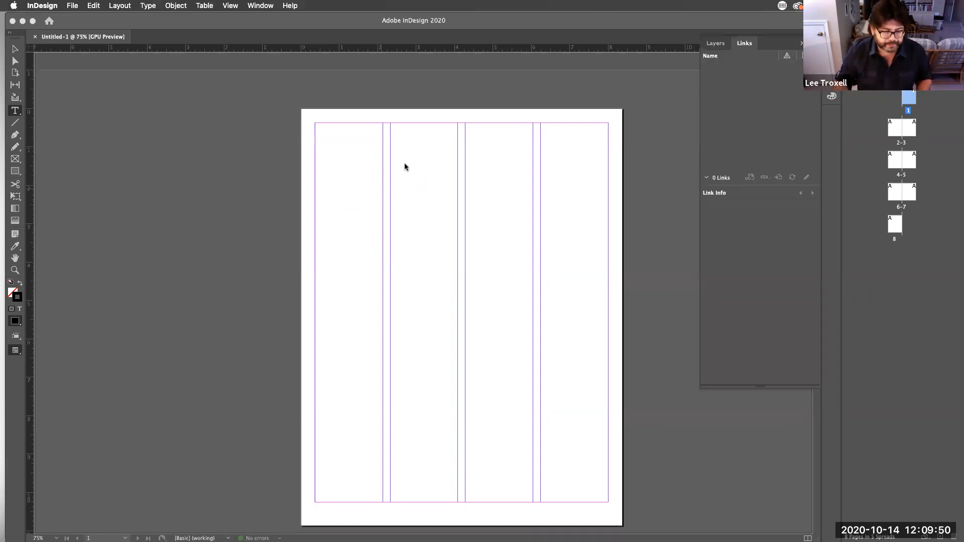
click(350, 162)
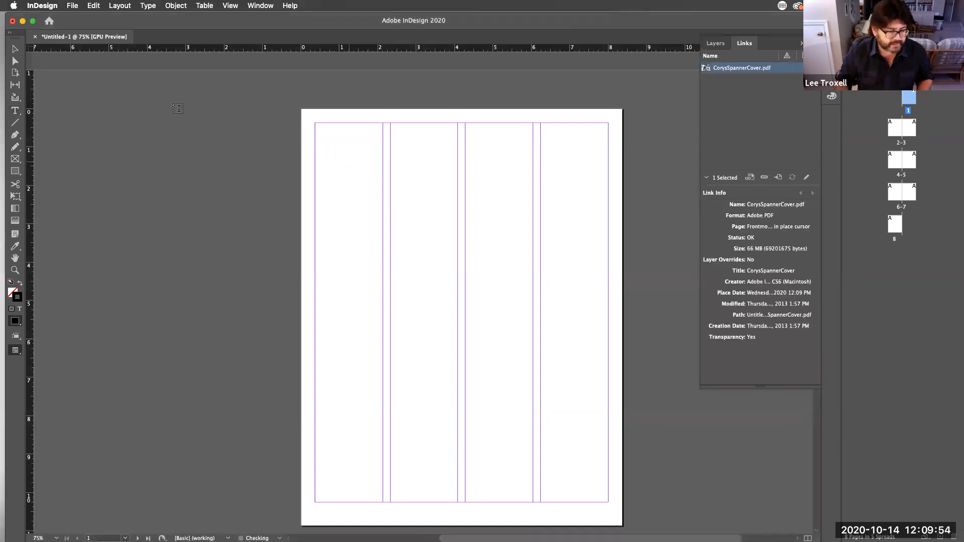
click(12, 51)
drag(565, 256, 323, 187)
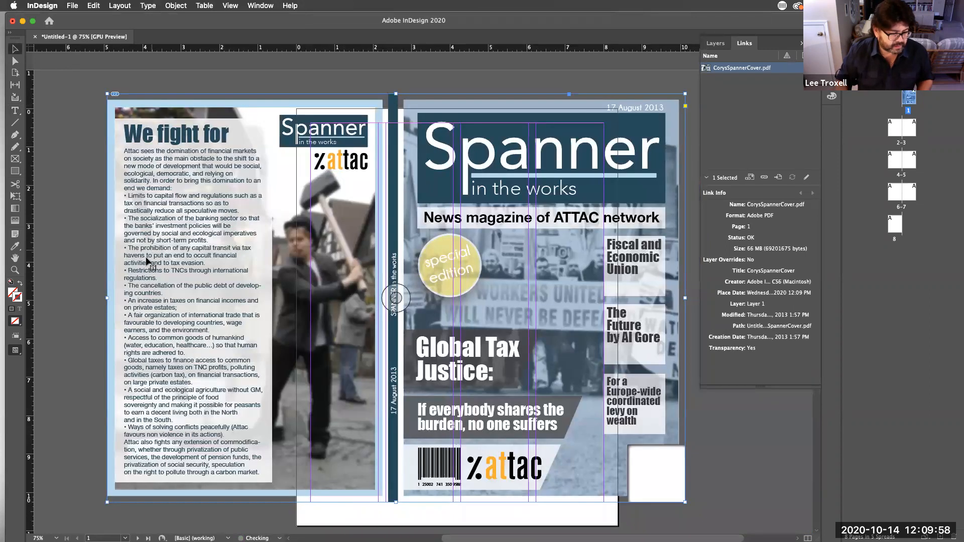
Crop the placed cover PDF's frame to the front cover only and position it within page 1
drag(108, 297, 401, 296)
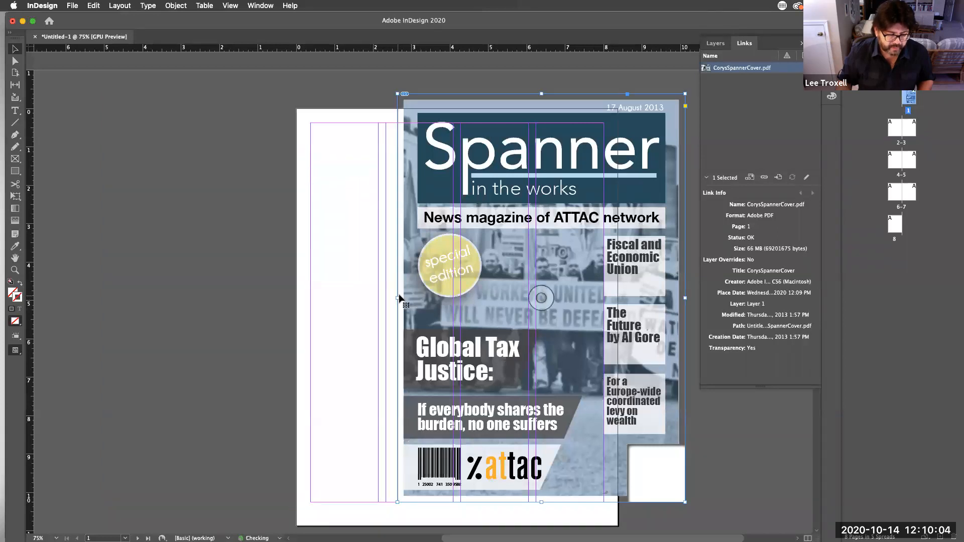
drag(487, 144, 399, 171)
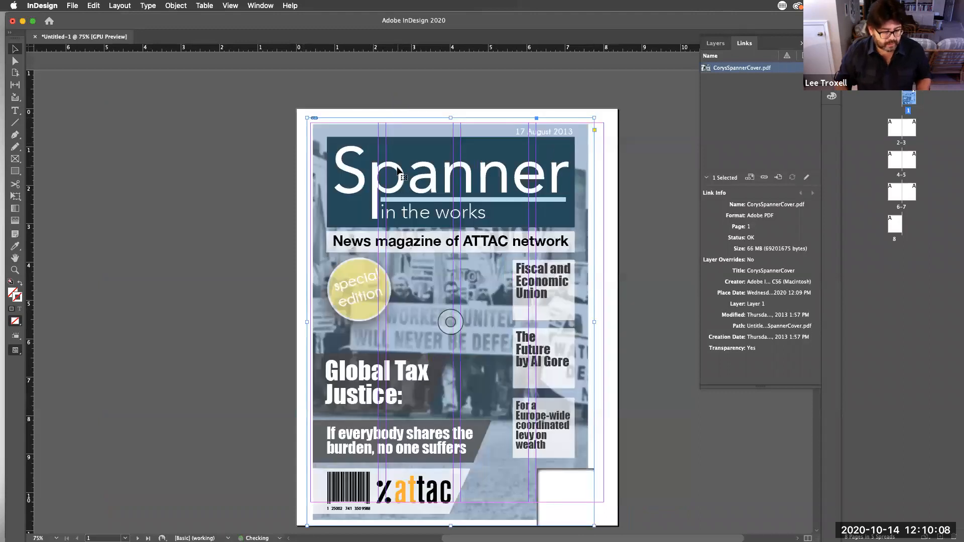
drag(546, 332, 552, 328)
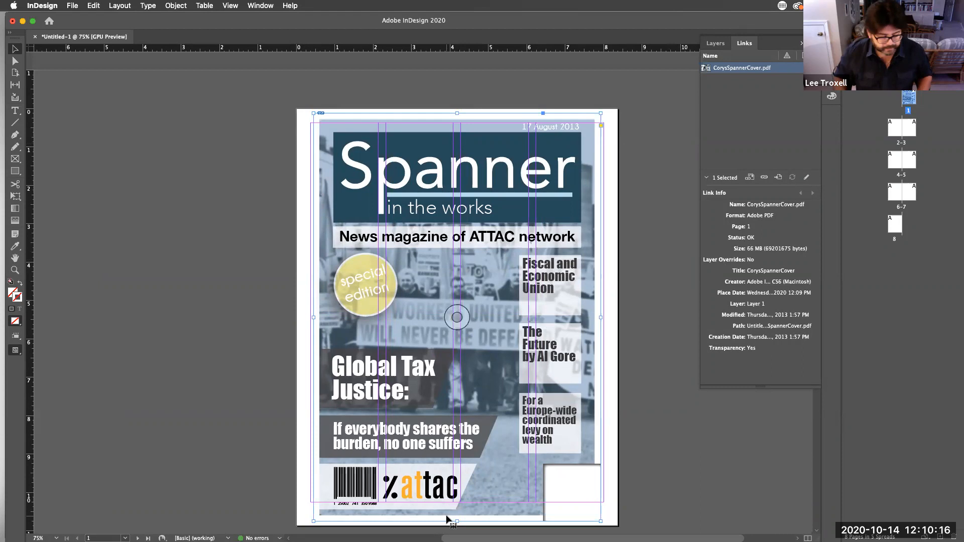
key(ctrl+Up)
click(771, 215)
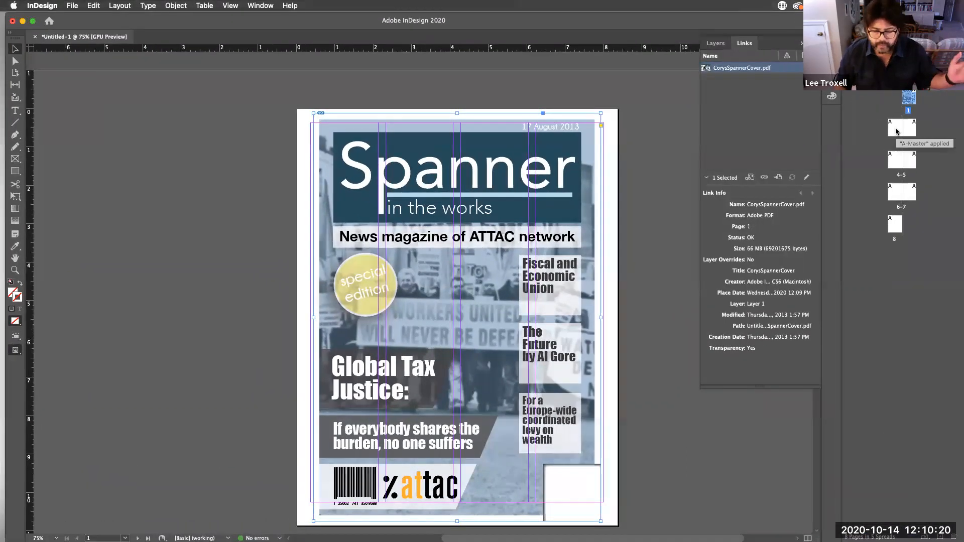
Create a text frame spanning all four columns between the margins of page 2 and fill it with placeholder text
double_click(897, 132)
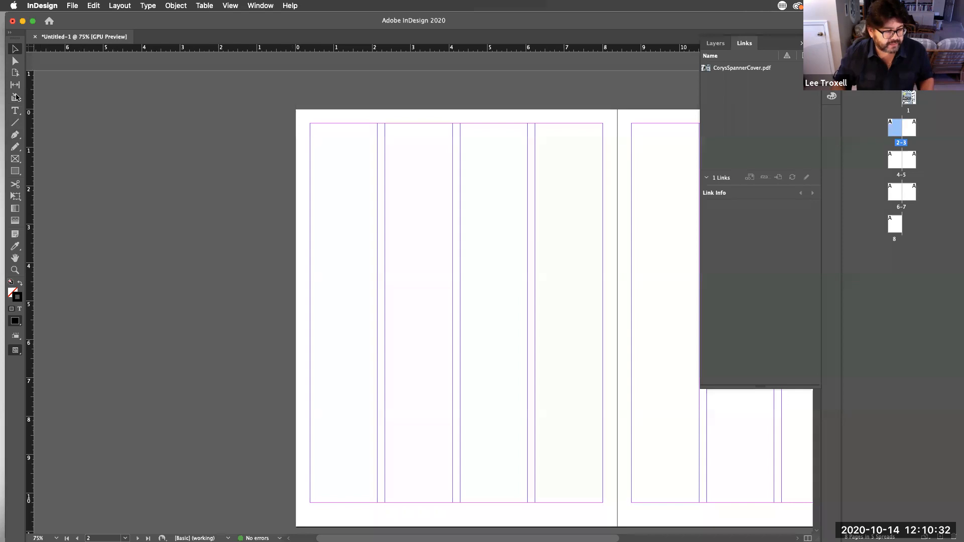
click(15, 111)
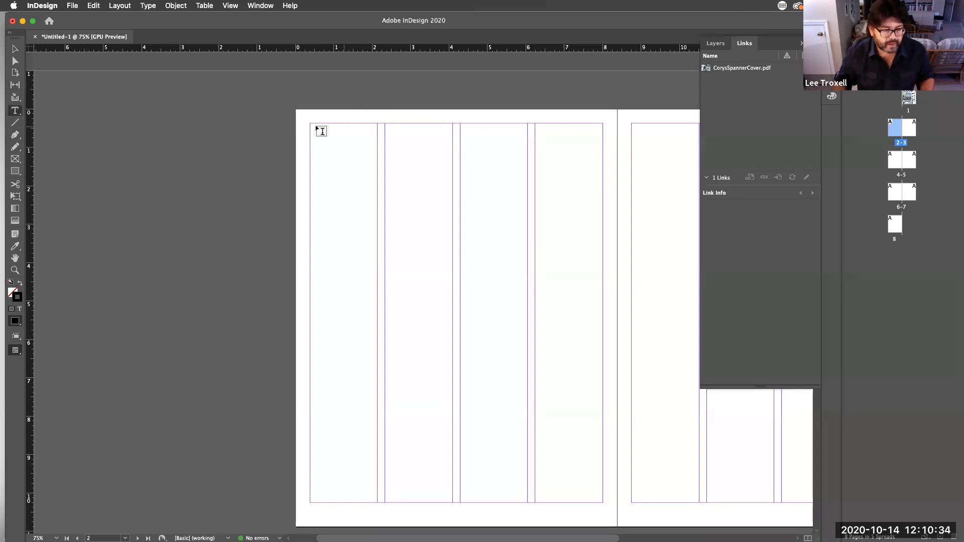
drag(313, 127, 553, 358)
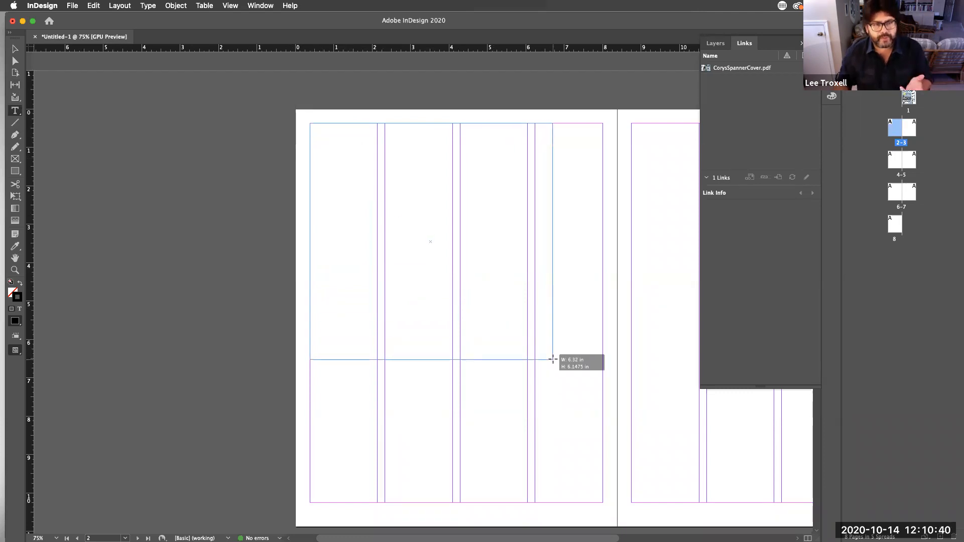
mouse_move(553, 360)
mouse_down()
mouse_move(595, 406)
mouse_move(588, 433)
mouse_move(601, 503)
mouse_up()
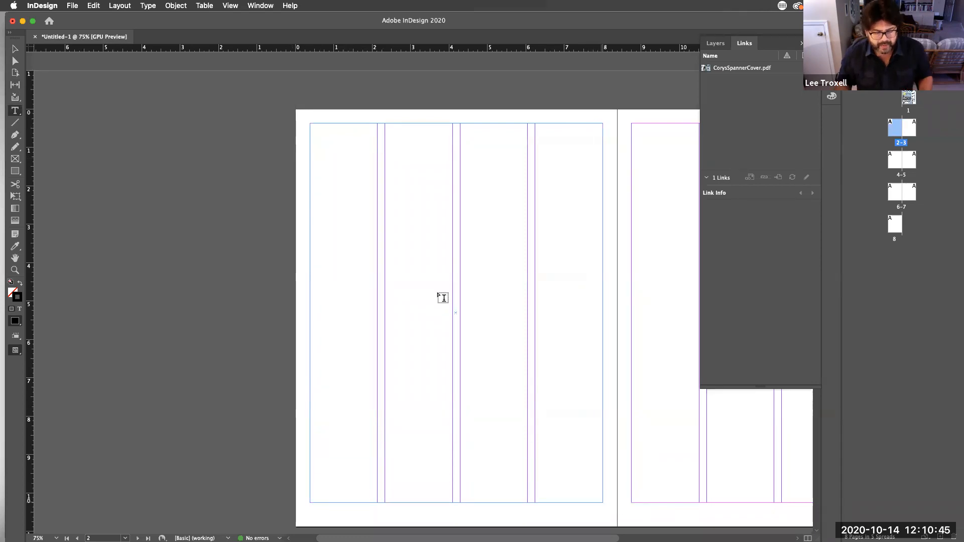
click(140, 5)
click(221, 321)
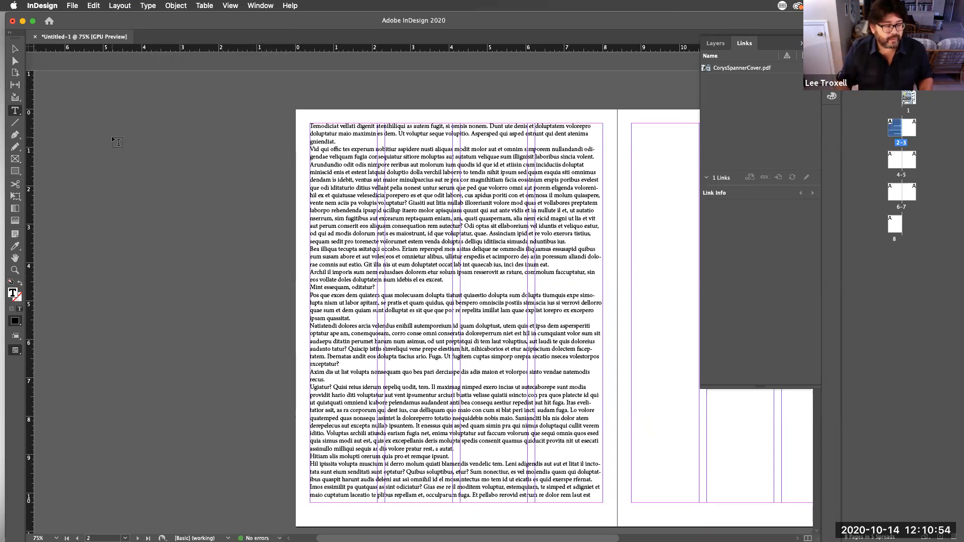
Set the page 2 text frame to 4 columns with a gutter matching the page's column guides
click(14, 49)
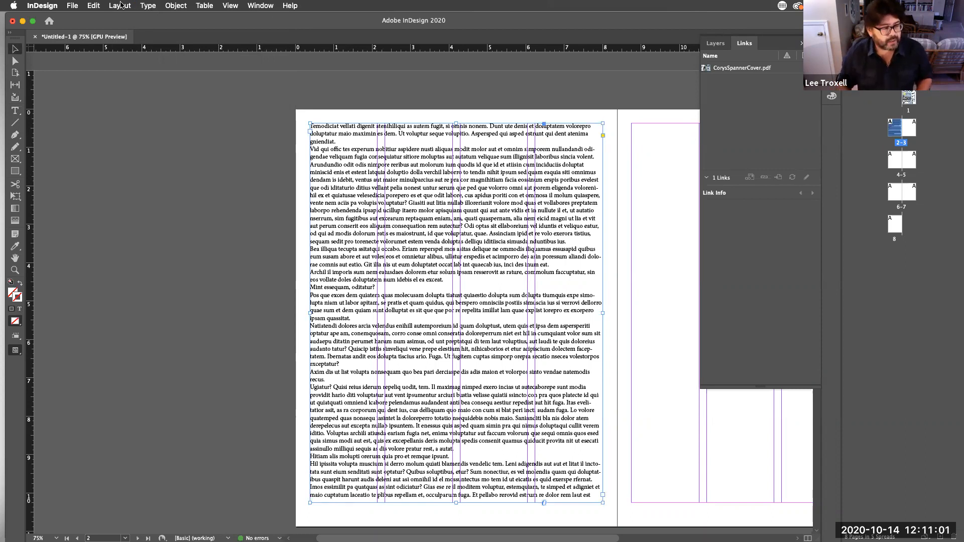
click(149, 6)
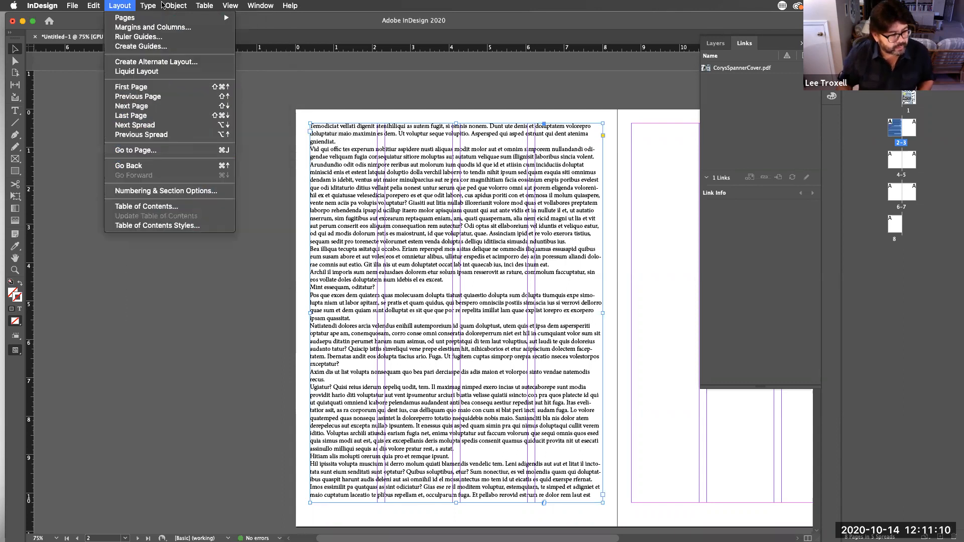
mouse_move(174, 5)
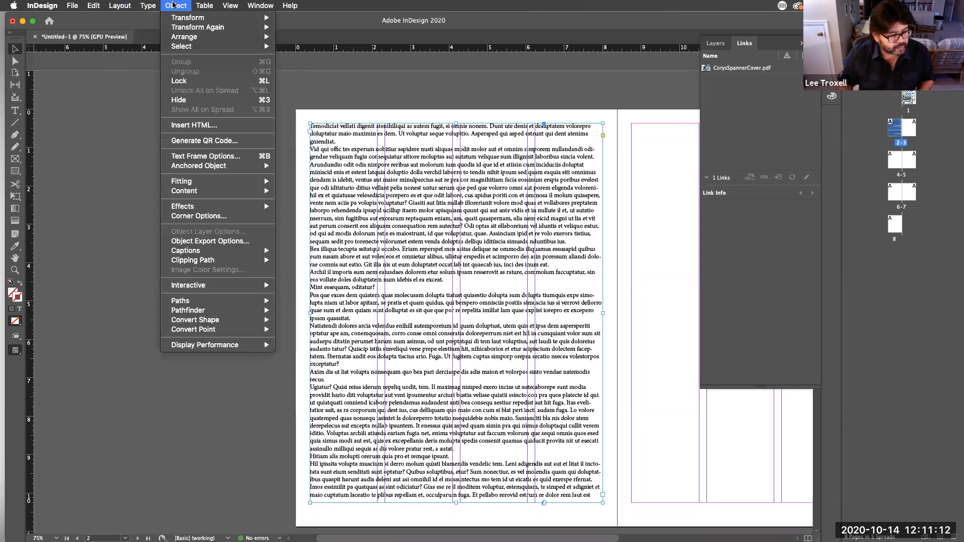
click(201, 160)
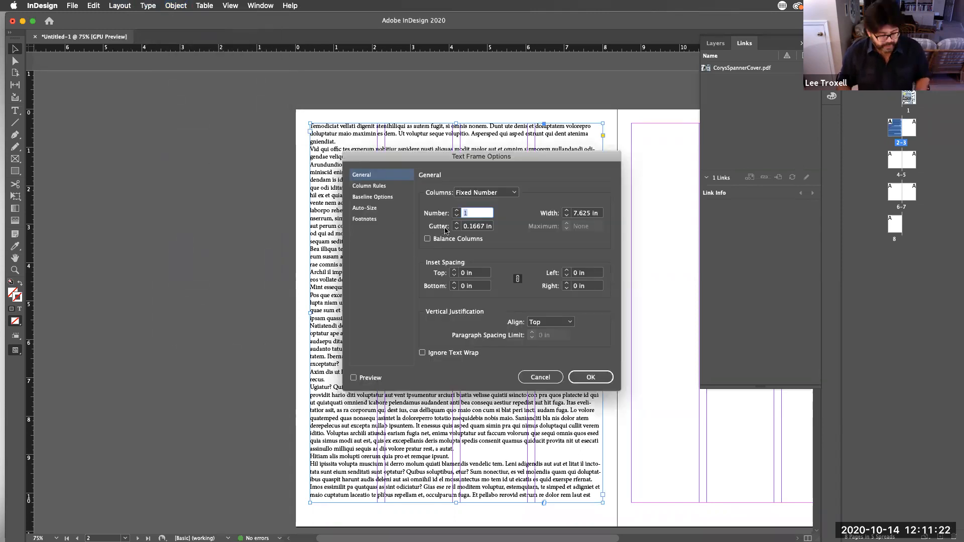
text(45)
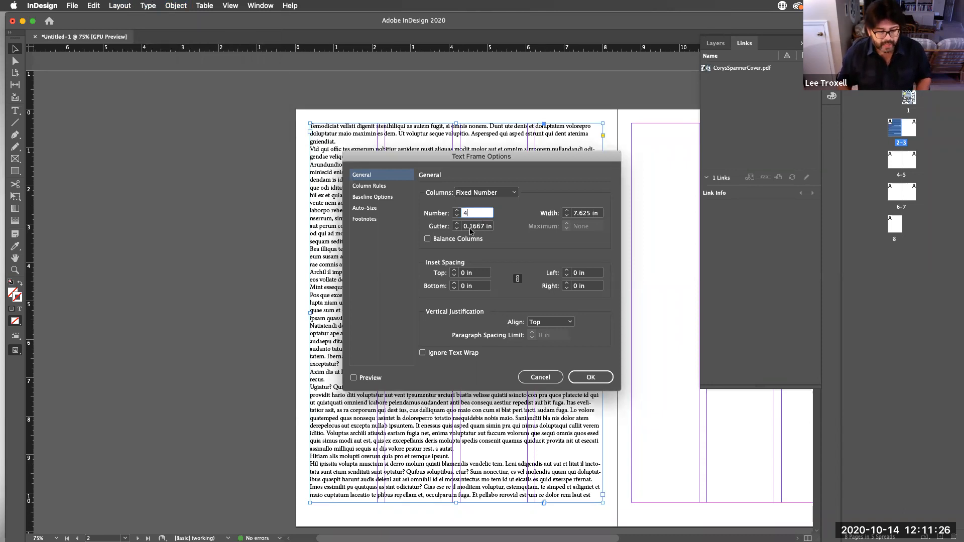
click(471, 226)
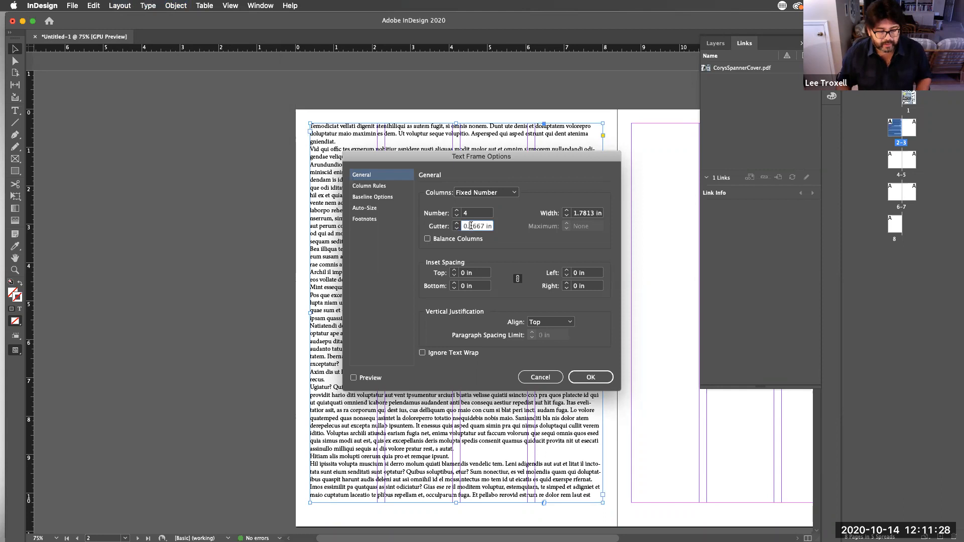
triple_click(471, 226)
text(0.1)
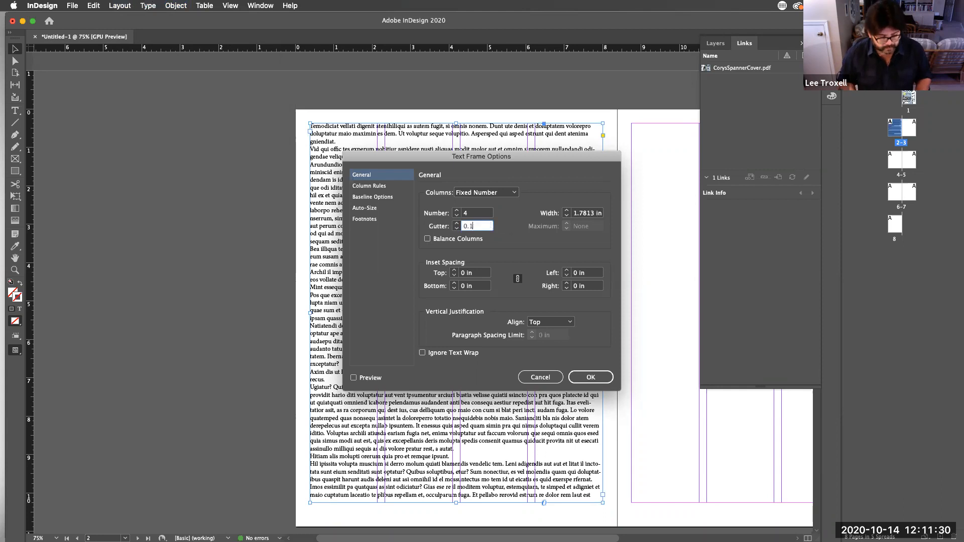
key(Return)
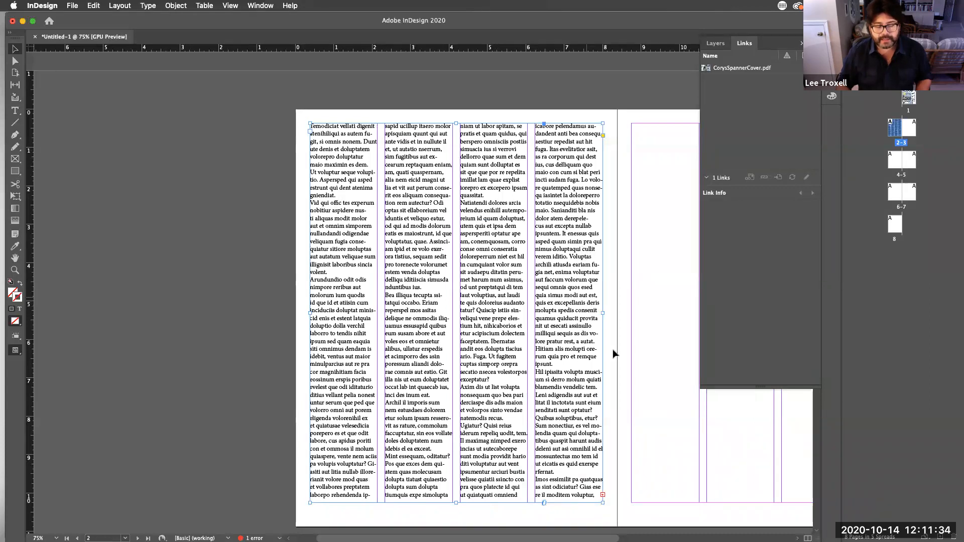
Narrow the page 2 text frame slightly from its right edge and snap it back to the margin guide
drag(601, 312, 598, 313)
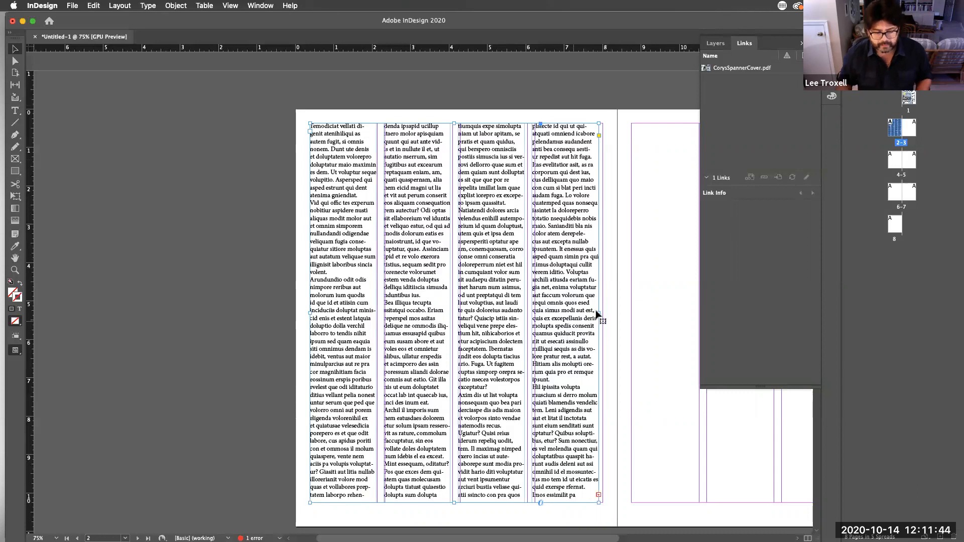
drag(598, 312, 602, 314)
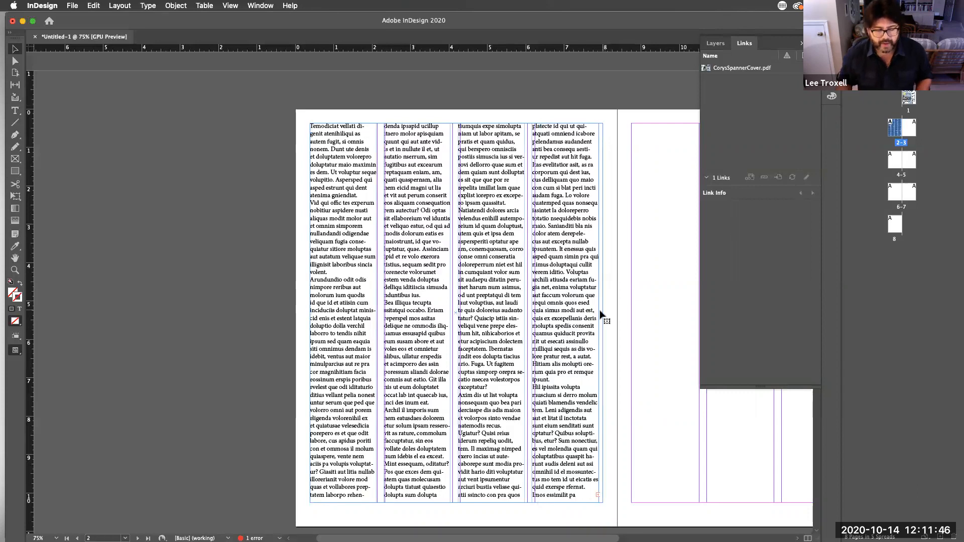
mouse_move(456, 502)
mouse_down()
mouse_move(459, 487)
mouse_move(454, 503)
mouse_up()
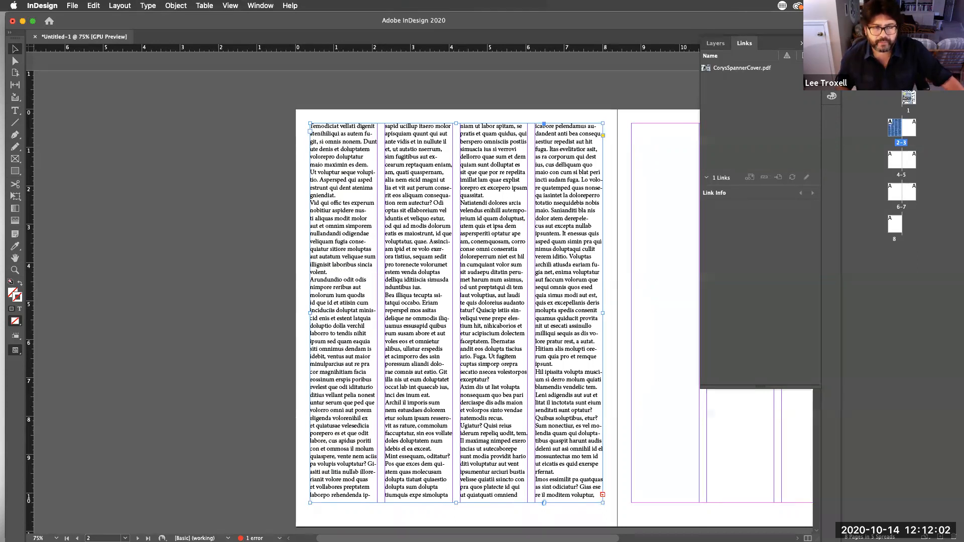
Float the Pages panel over the document and open the A-Master spread for editing
drag(846, 44, 648, 63)
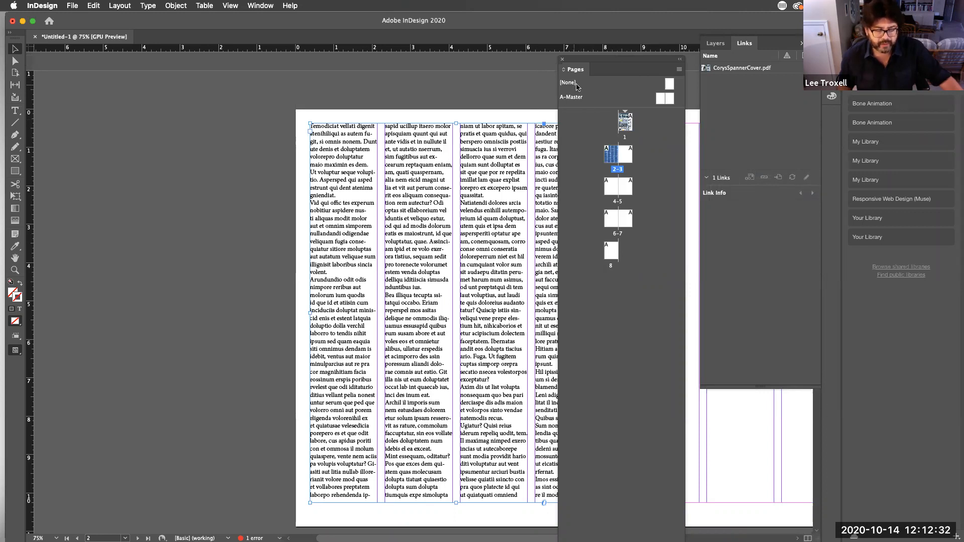
drag(667, 102, 664, 99)
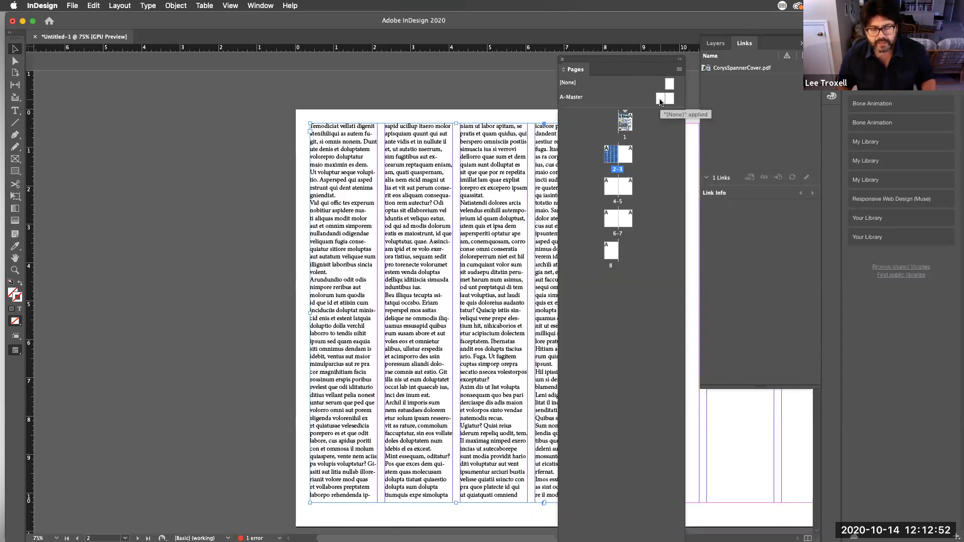
double_click(660, 102)
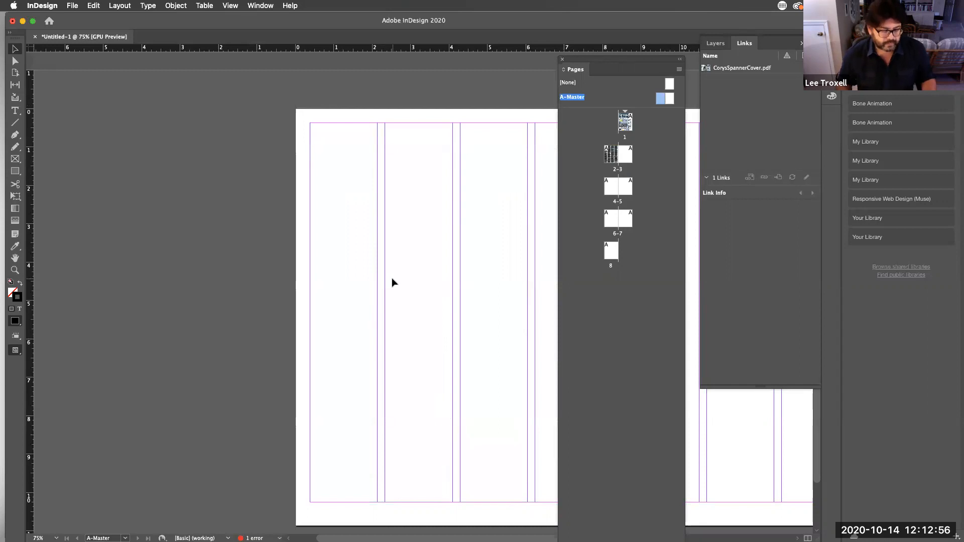
scroll(393, 280, right, 4)
scroll(390, 279, right, 2)
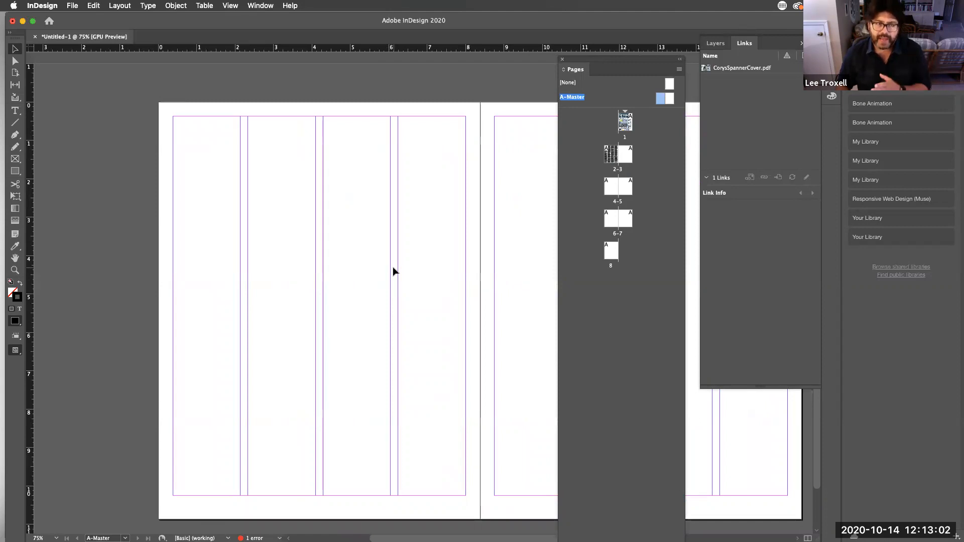
Draw a solid black rectangle about 4.8 x 4.7 in on the left A-Master page and check it on page 8
click(20, 172)
drag(201, 194, 387, 376)
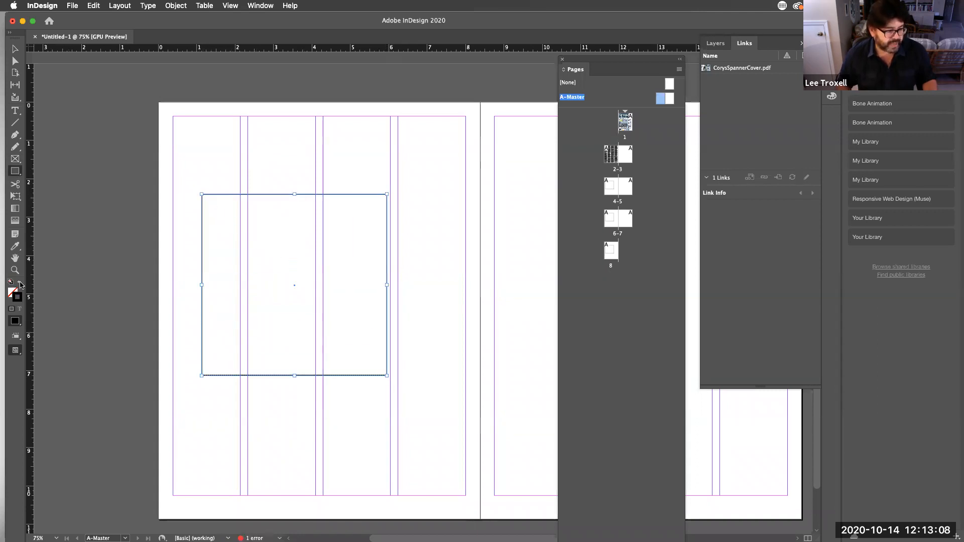
click(21, 283)
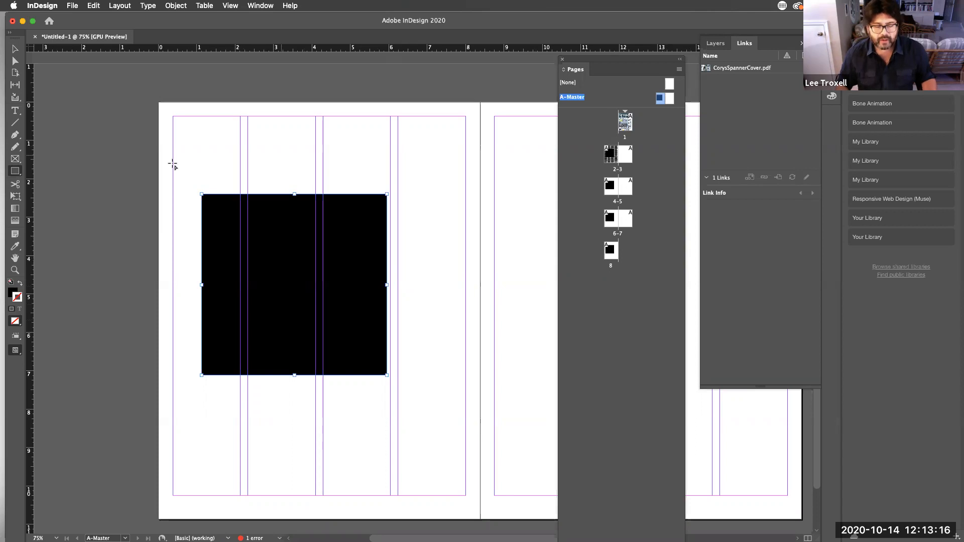
double_click(614, 254)
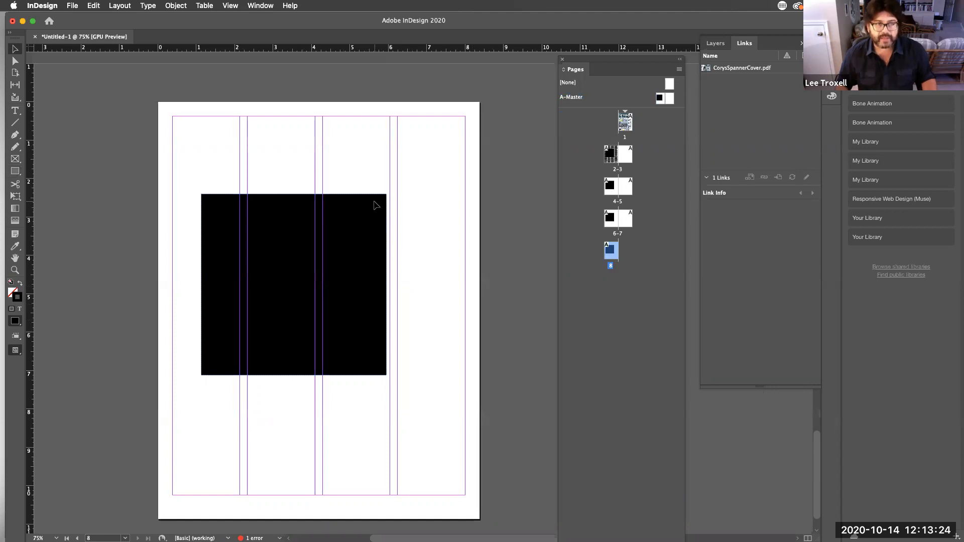
Move the black rectangle to the right A-Master page and check how pages 7 and 8 pick it up
double_click(659, 99)
drag(279, 243, 521, 235)
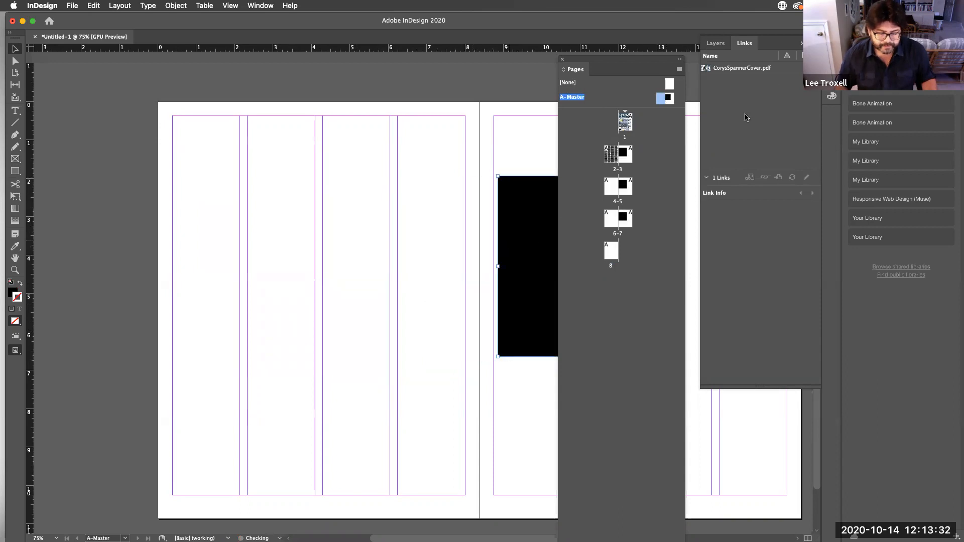
scroll(502, 151, right, 3)
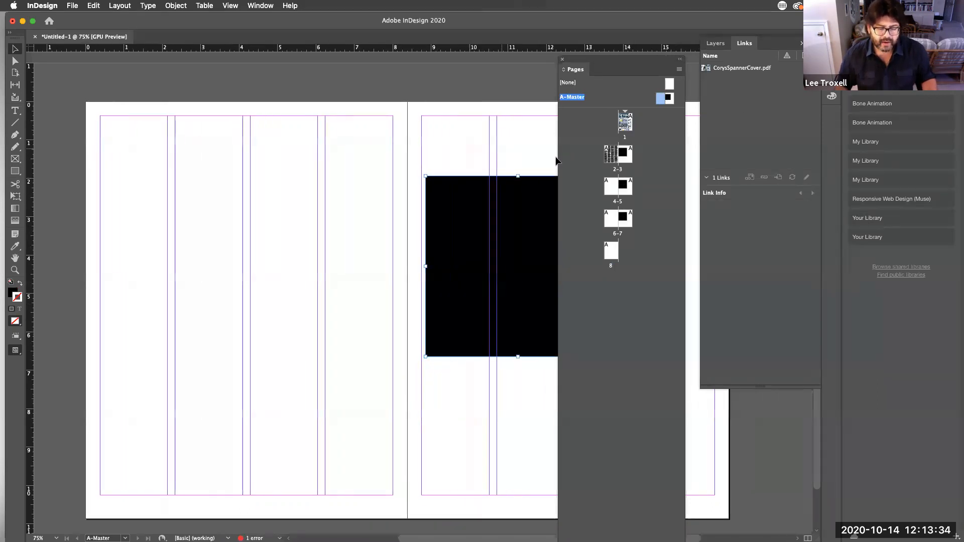
drag(485, 234, 490, 229)
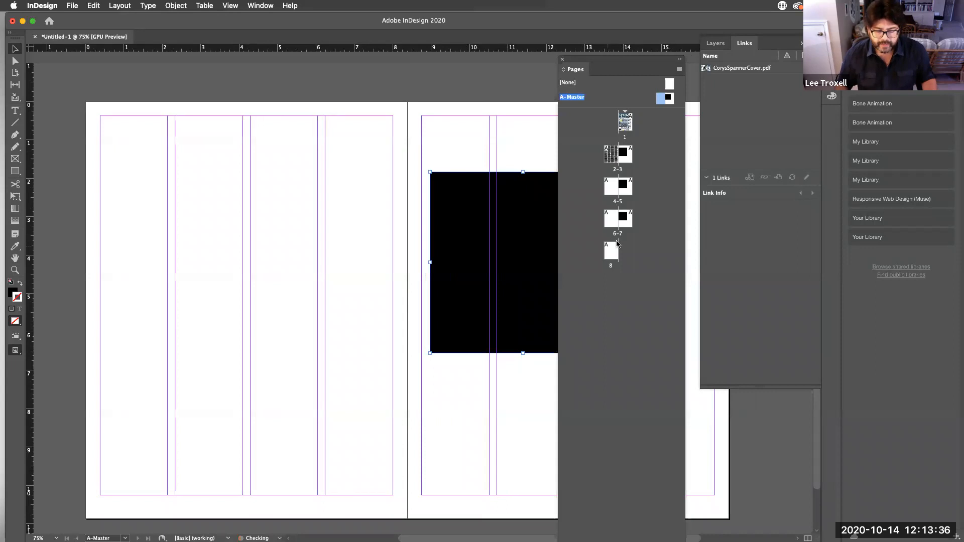
double_click(626, 221)
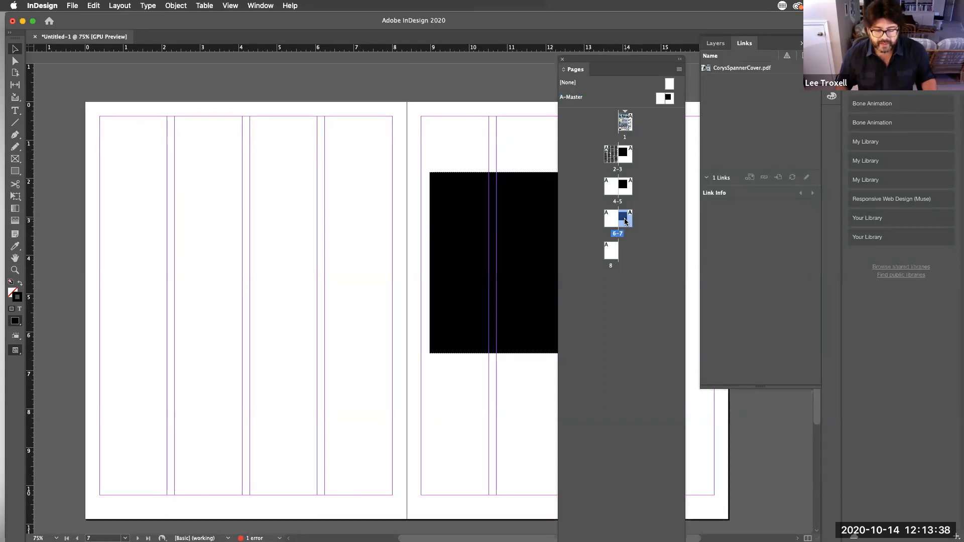
double_click(613, 249)
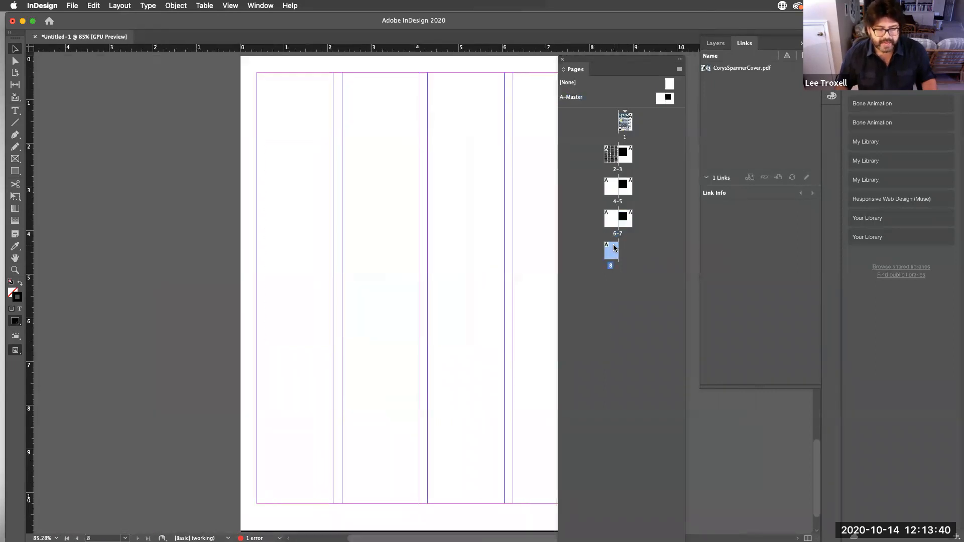
double_click(626, 221)
Delete the black rectangle from the right page of the A-Master spread
double_click(669, 98)
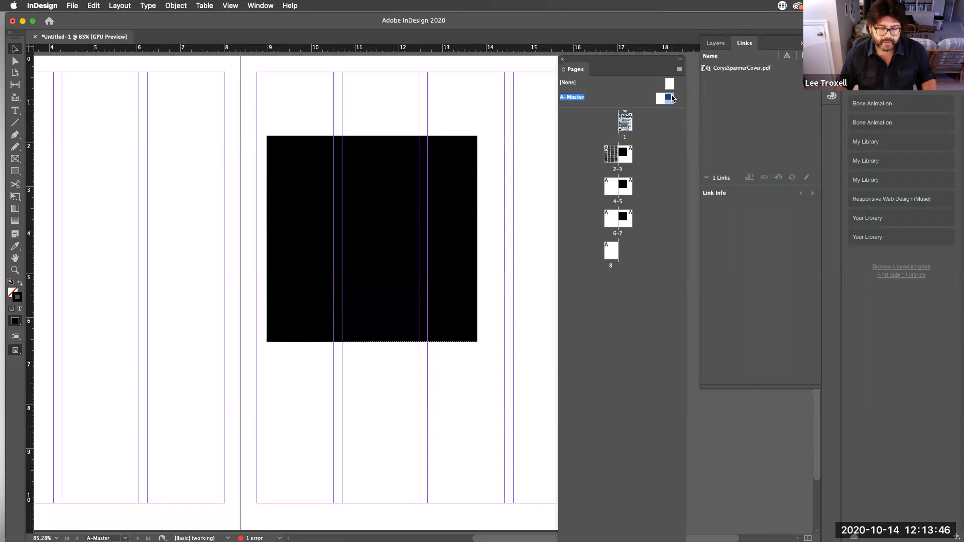
double_click(659, 100)
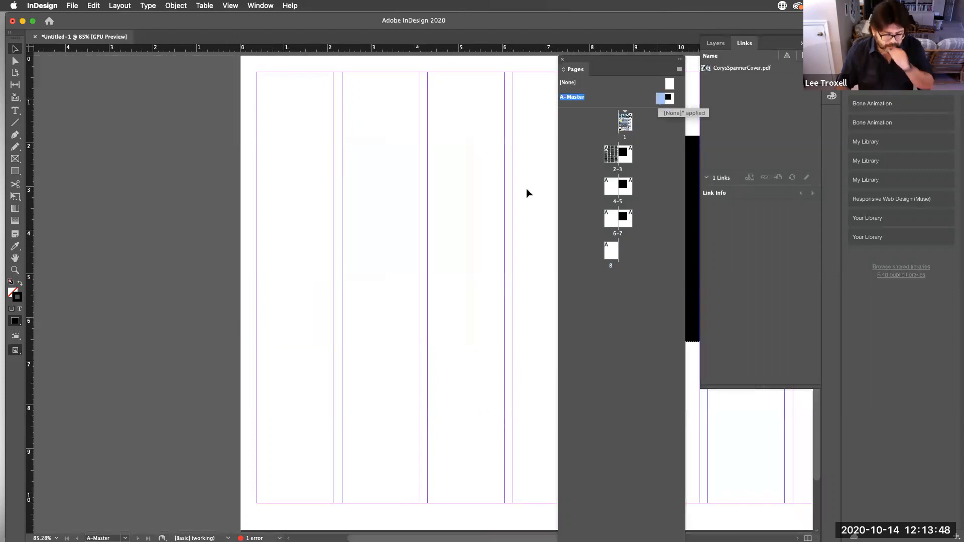
scroll(527, 194, right, 5)
click(504, 190)
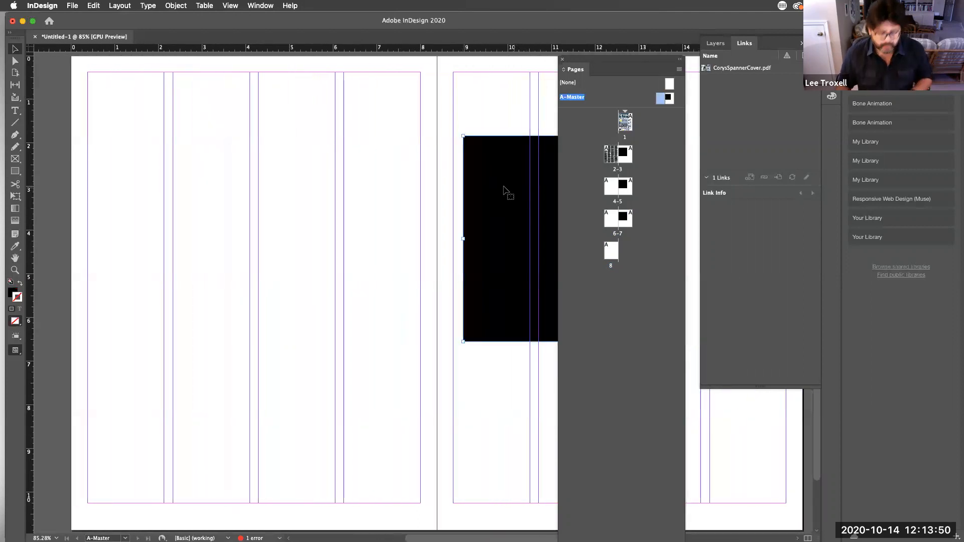
key(Delete)
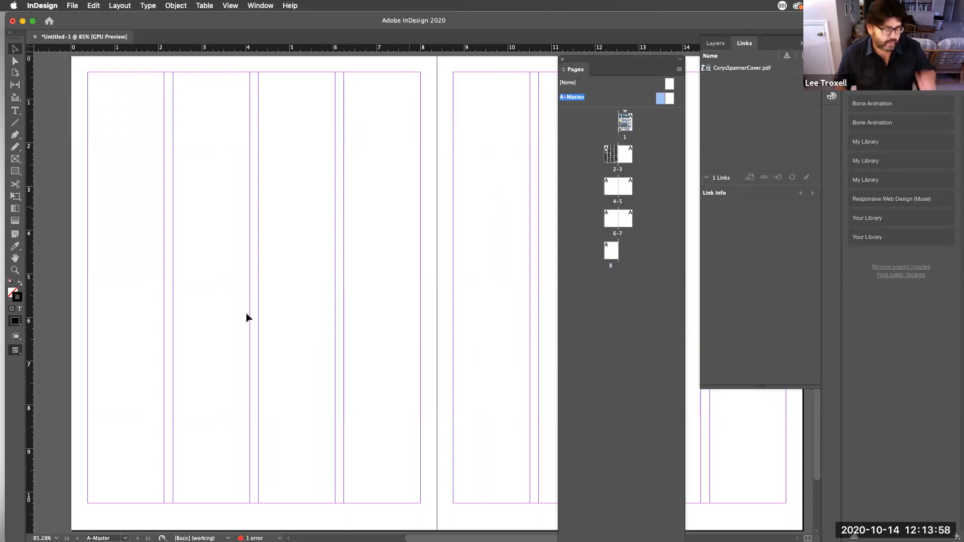
Draw a margin-wide text frame just below the left A-Master page's bottom margin and insert a Current Page Number marker
scroll(247, 318, down, 3)
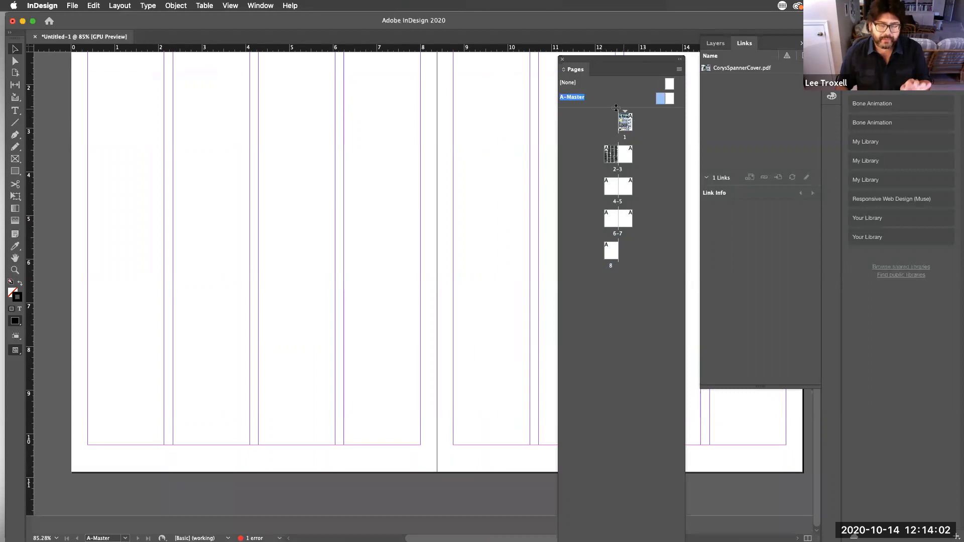
click(15, 110)
drag(88, 446, 419, 460)
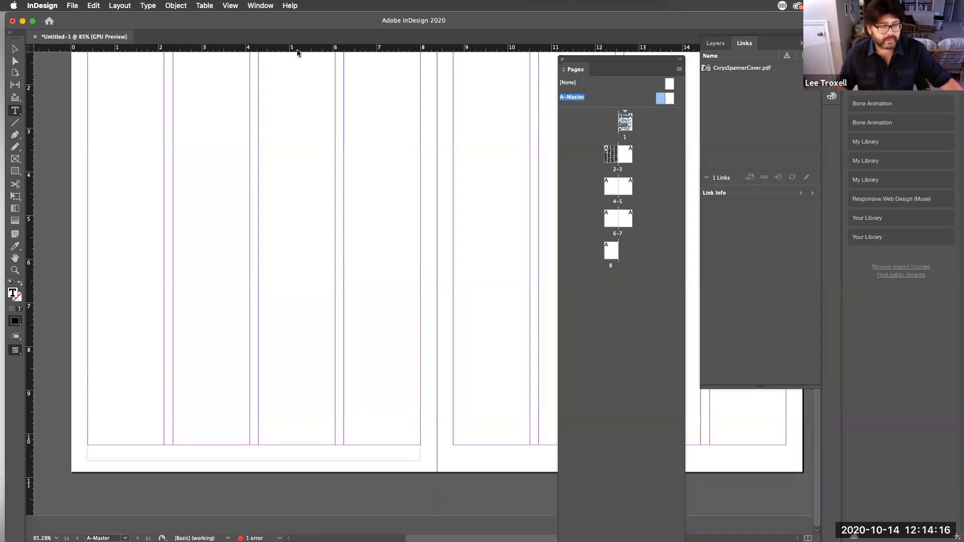
click(148, 5)
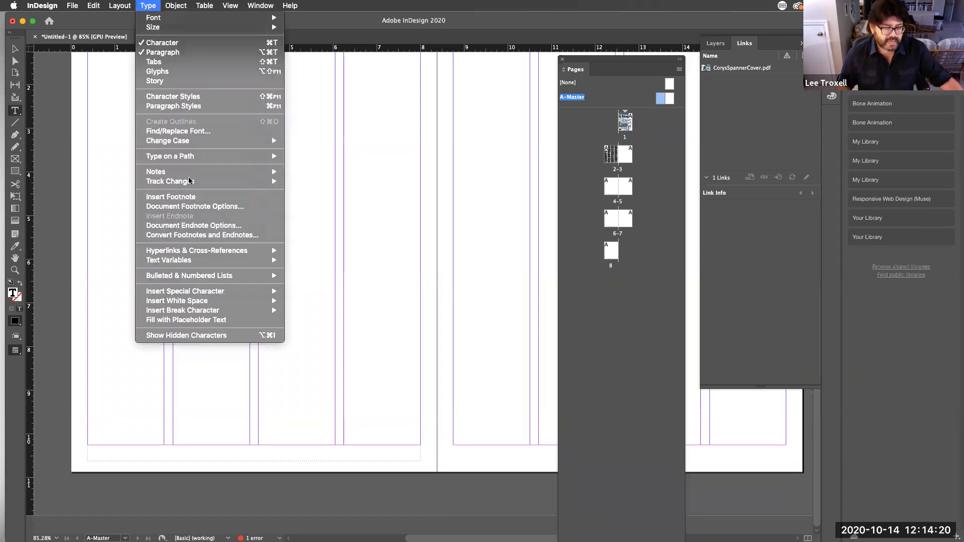
mouse_move(227, 293)
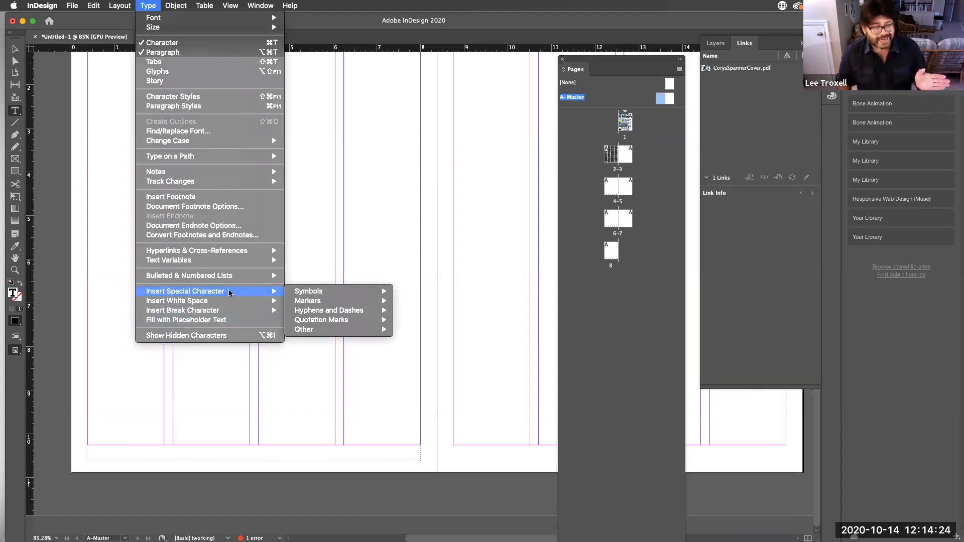
mouse_move(331, 293)
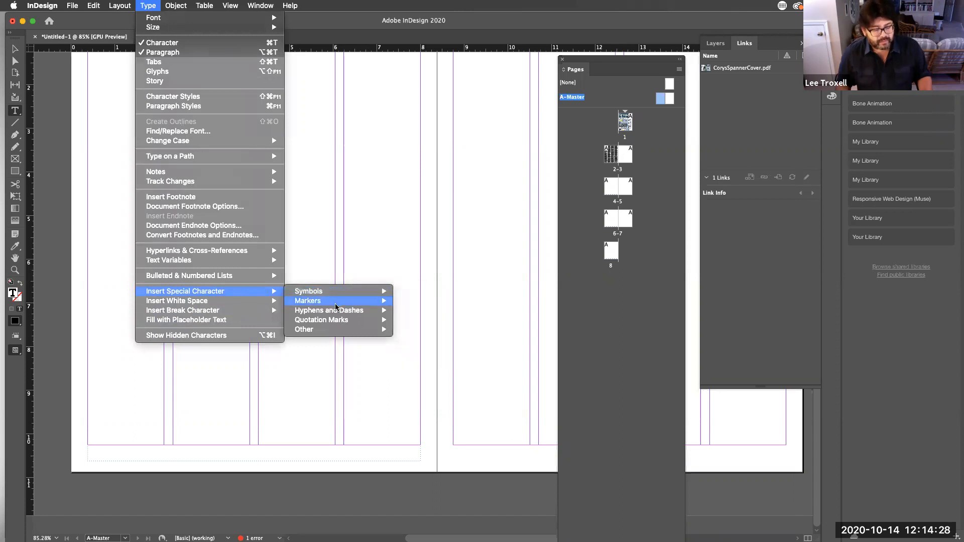
mouse_move(337, 314)
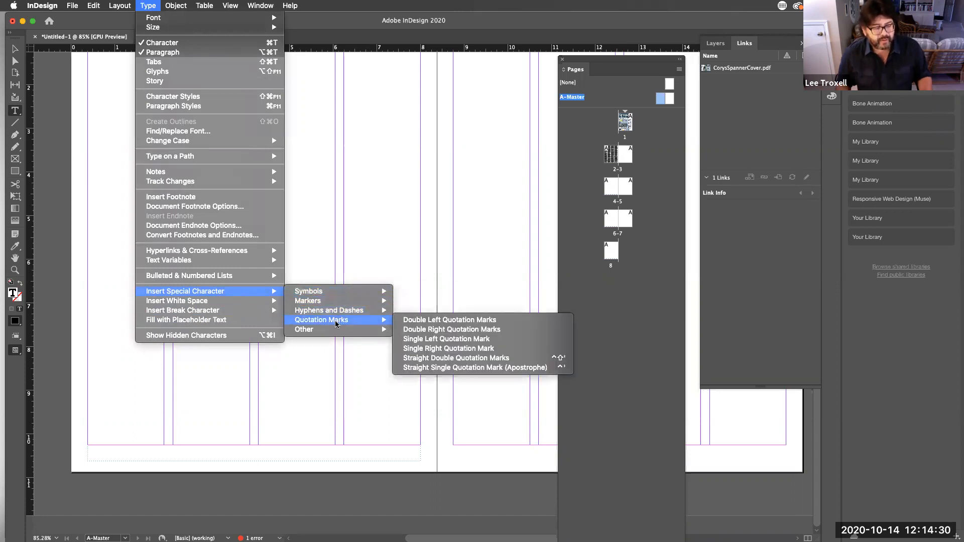
mouse_move(340, 332)
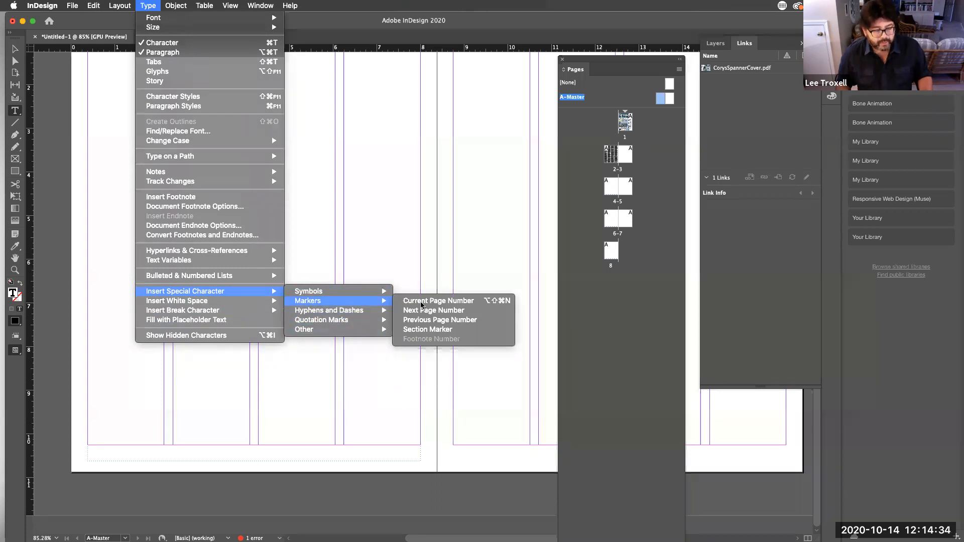
click(448, 301)
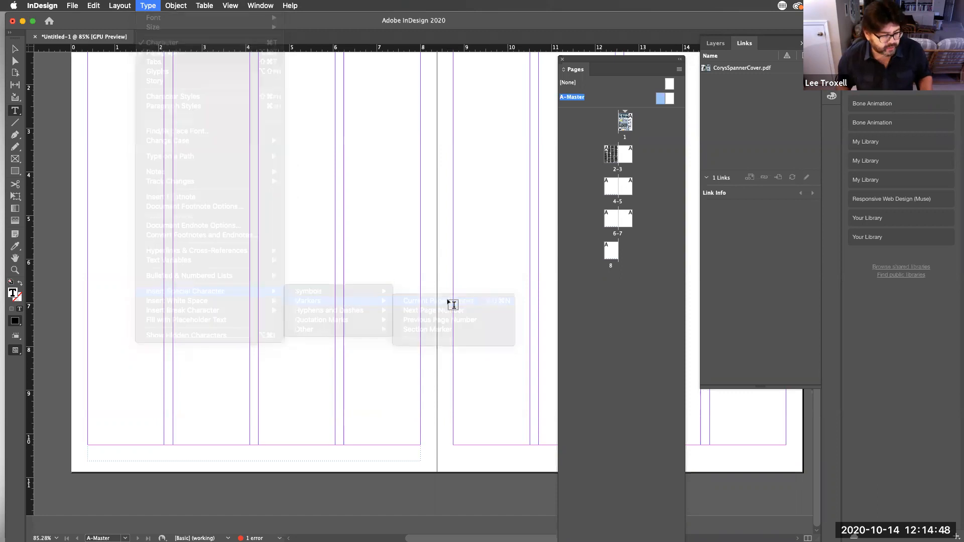
key(super+space)
mouse_move(73, 437)
mouse_down()
mouse_move(200, 483)
mouse_move(258, 490)
mouse_move(200, 473)
mouse_move(208, 477)
mouse_up()
key(BackSpace)
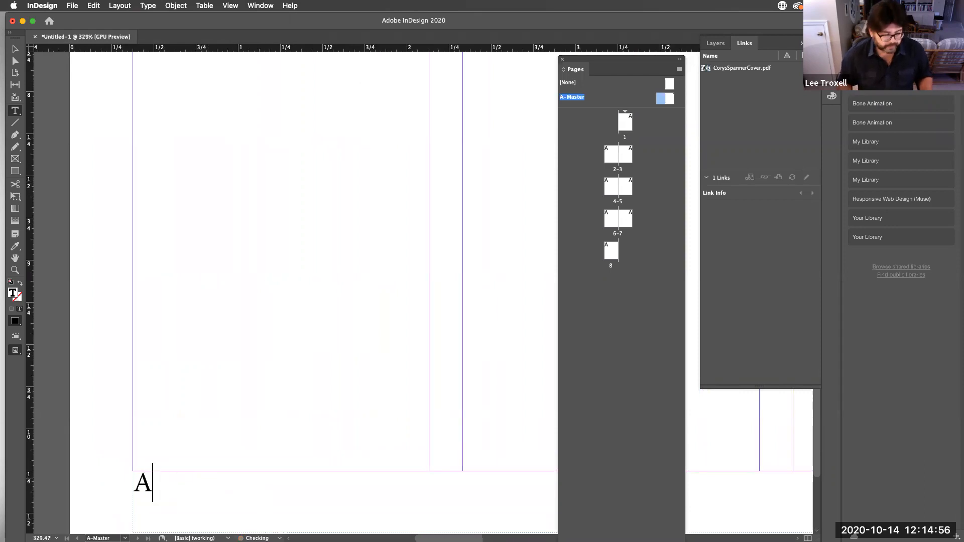
Select the page number marker, open the Character panel, and arrange the floating Character and Text Wrap panels clear of it
drag(121, 470, 192, 477)
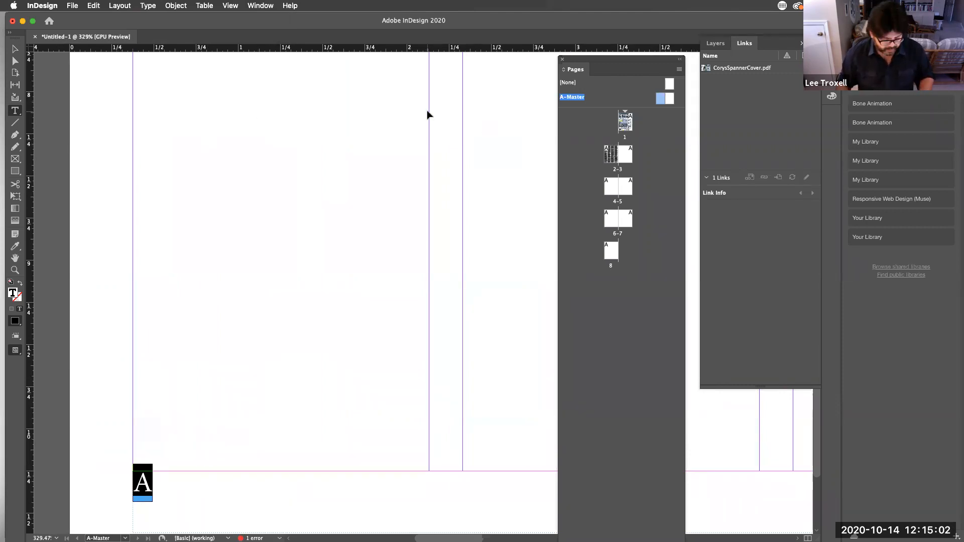
key(super+alt+Left)
key(super+alt+Left)
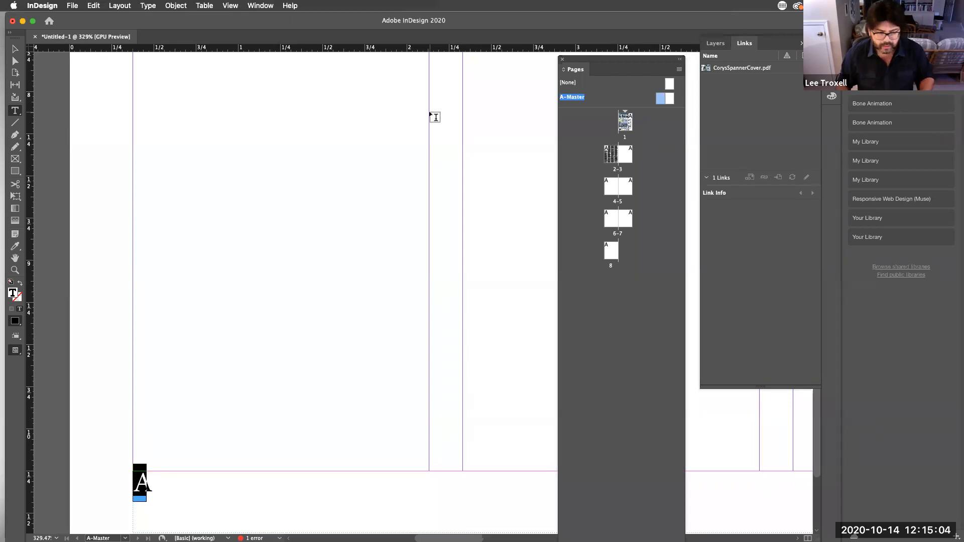
click(268, 6)
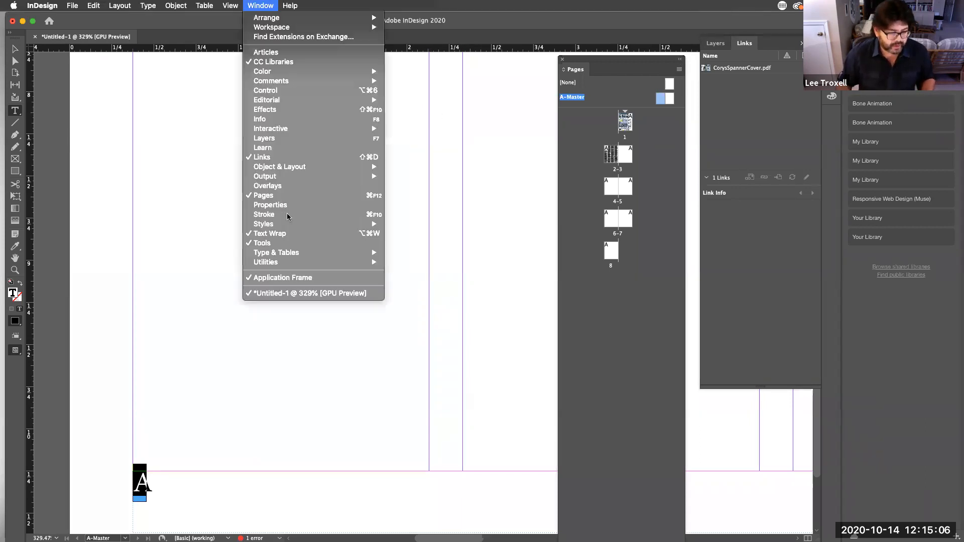
mouse_move(306, 254)
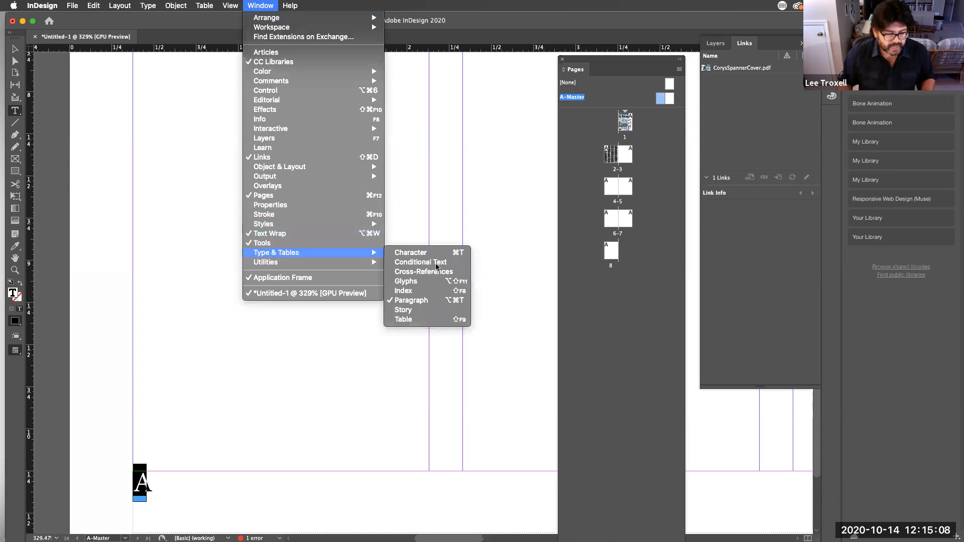
click(422, 254)
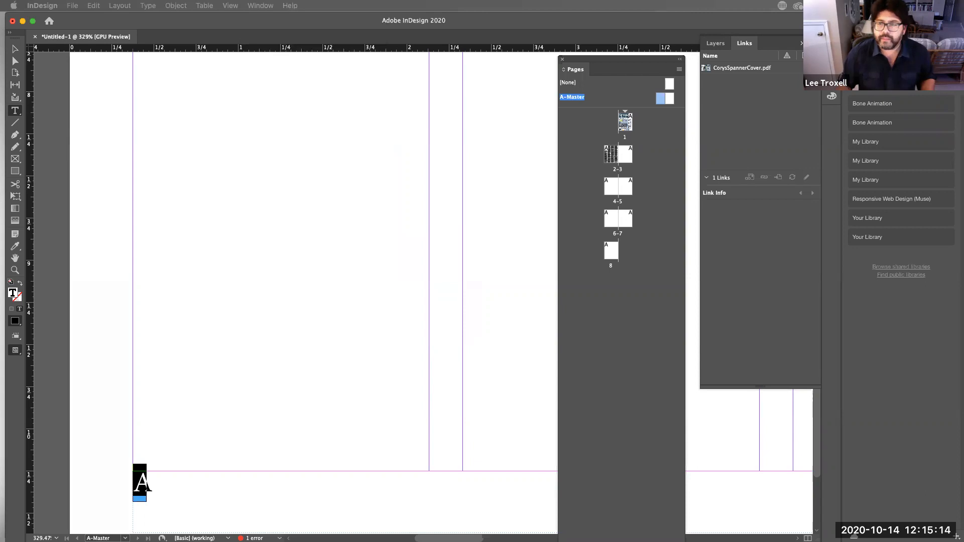
drag(593, 188, 425, 210)
drag(849, 84, 720, 376)
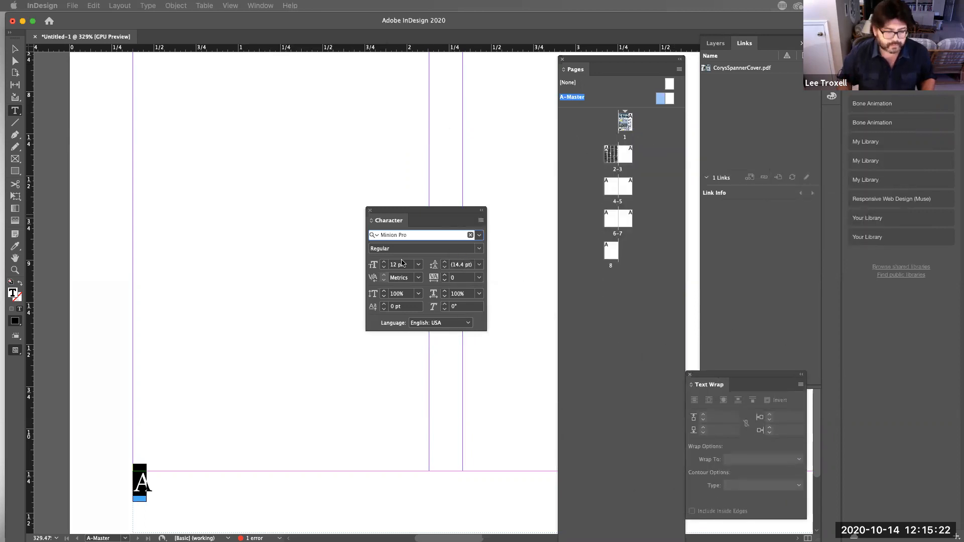
Format the page number marker in Gnuolane Bold at 14 pt
click(260, 202)
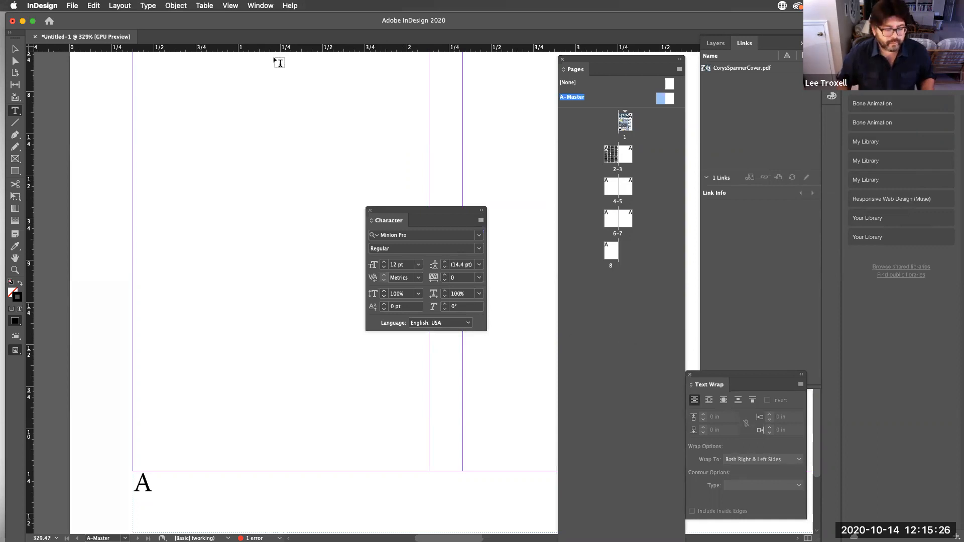
drag(149, 485, 138, 485)
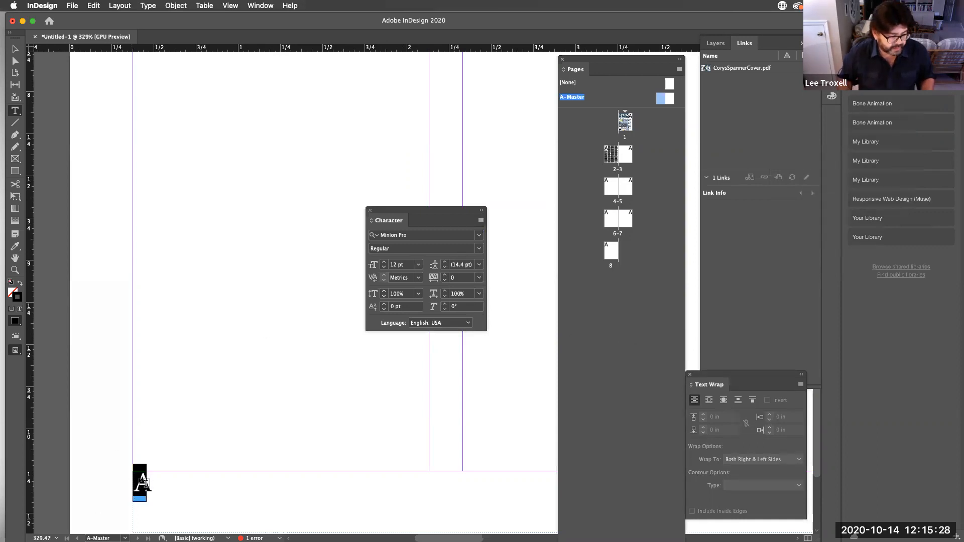
click(480, 236)
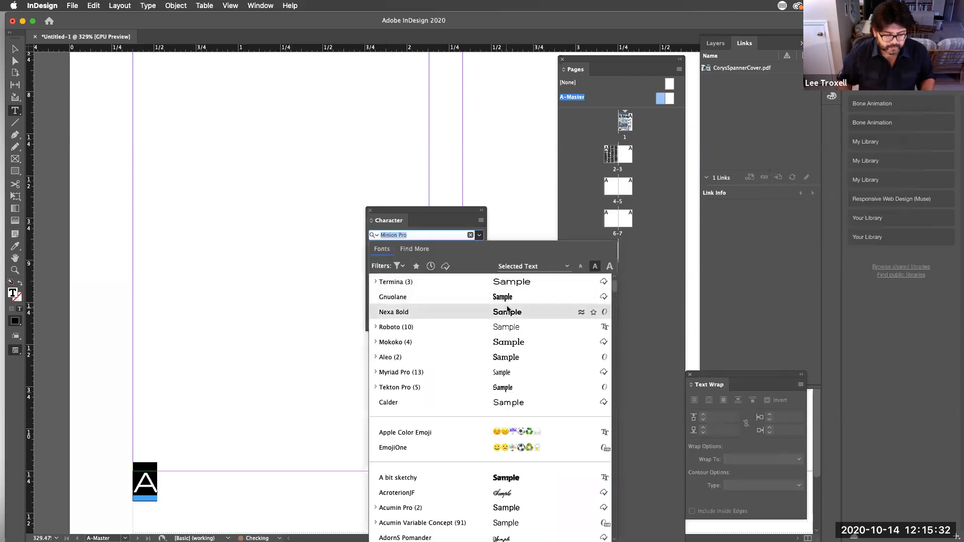
click(466, 297)
click(383, 264)
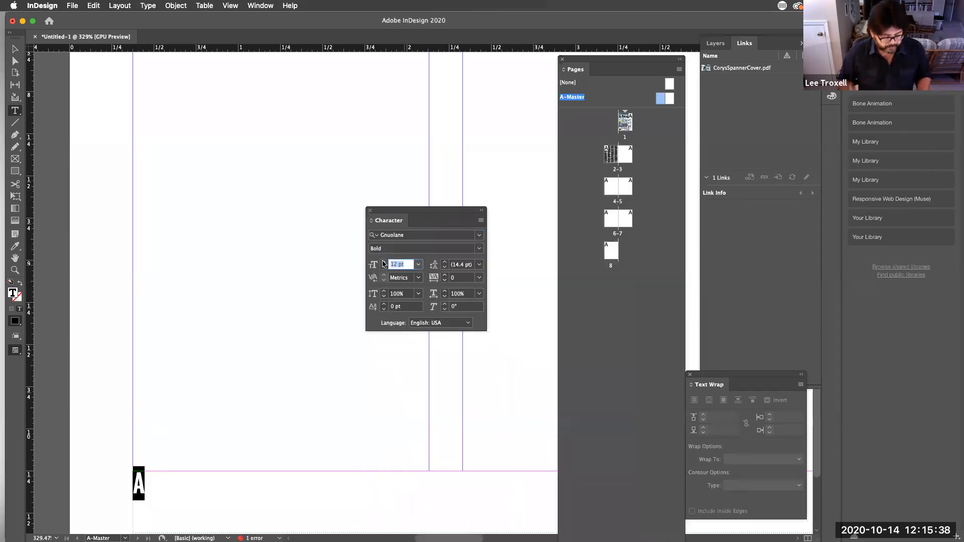
text(14)
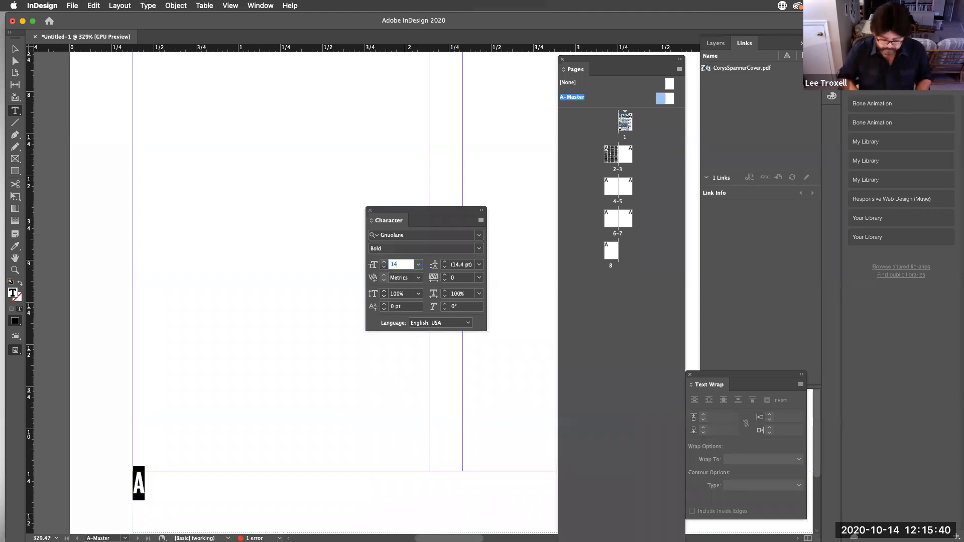
key(Return)
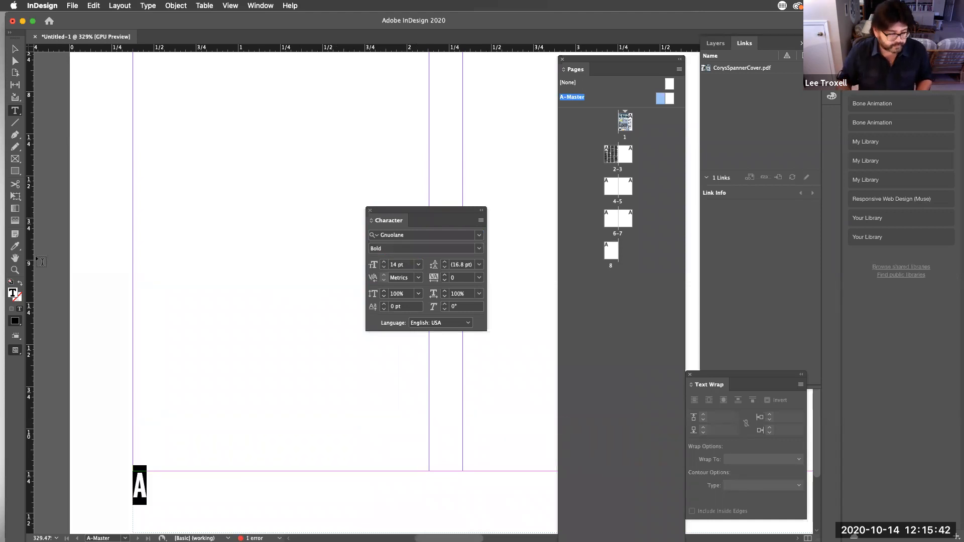
Nudge the page number frame down about 1/8 in from the bottom margin and check the numbering from page 2 onward
click(12, 45)
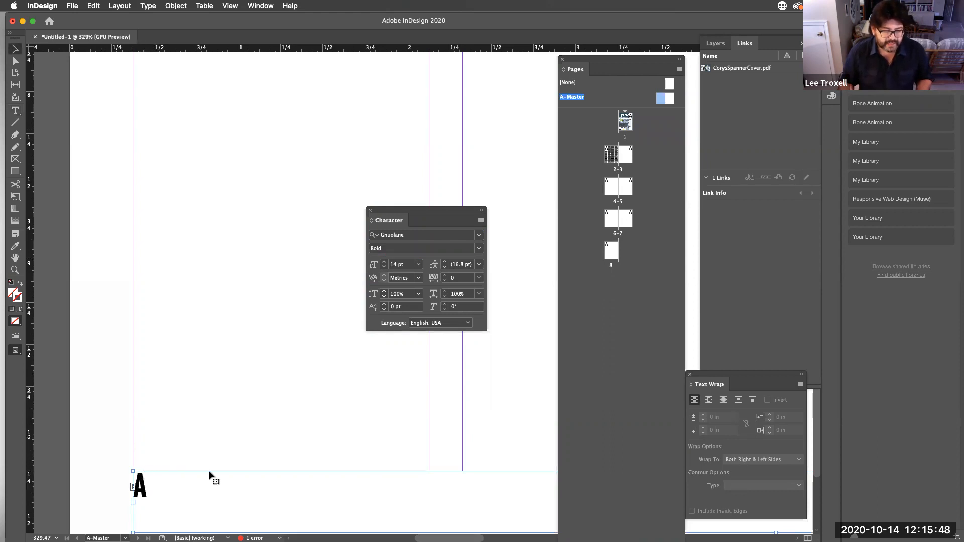
key(Down)
key(Down)
key(Down)
key(Down)
key(Down)
key(Down)
key(Down)
key(Down)
key(Down)
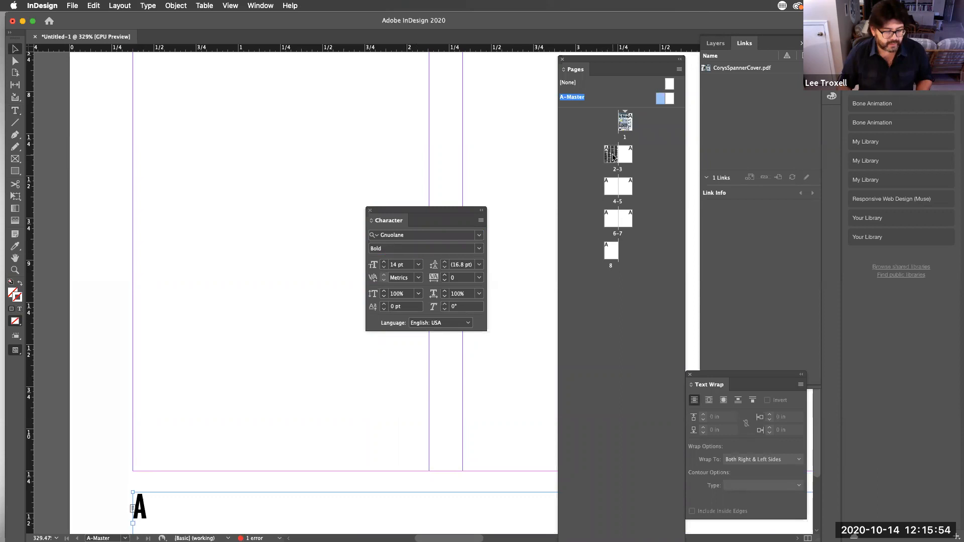
double_click(613, 158)
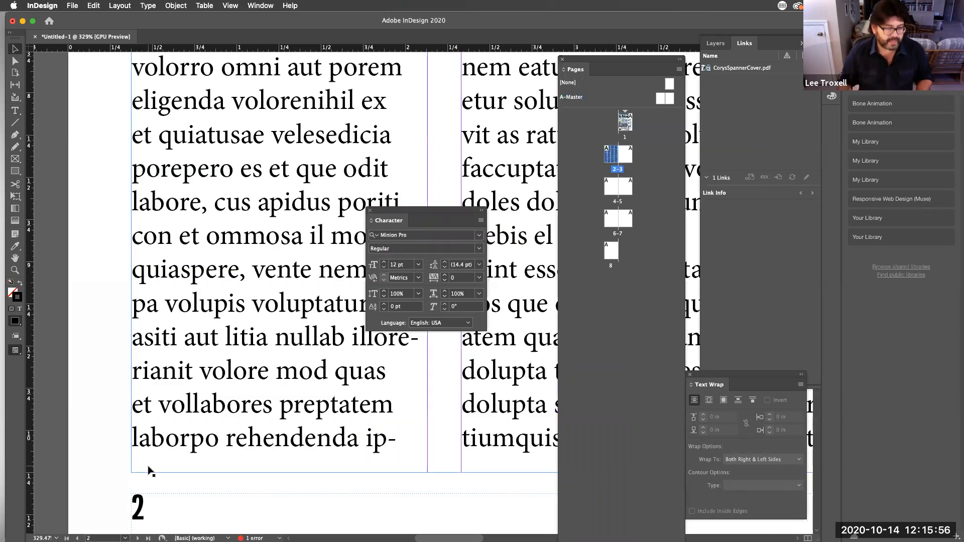
scroll(150, 471, down, 15)
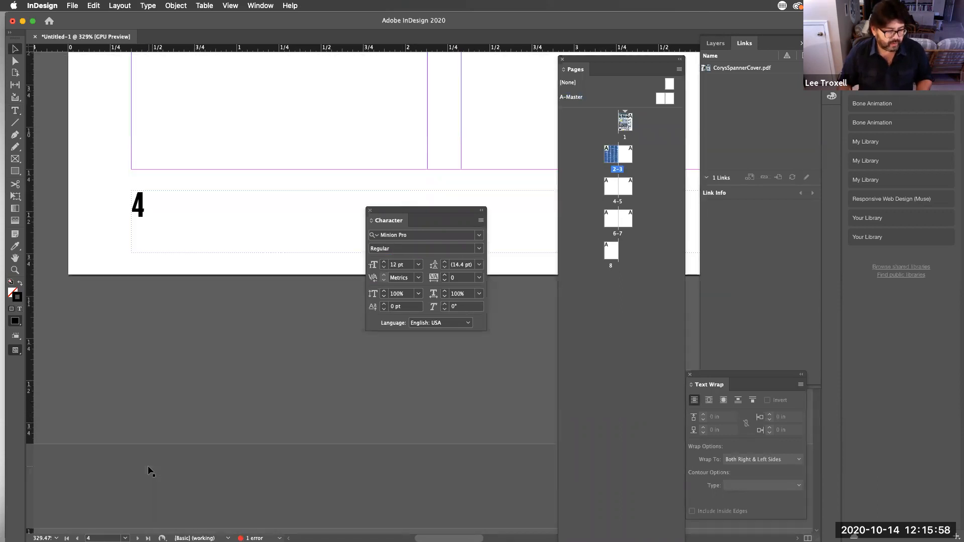
scroll(149, 471, down, 10)
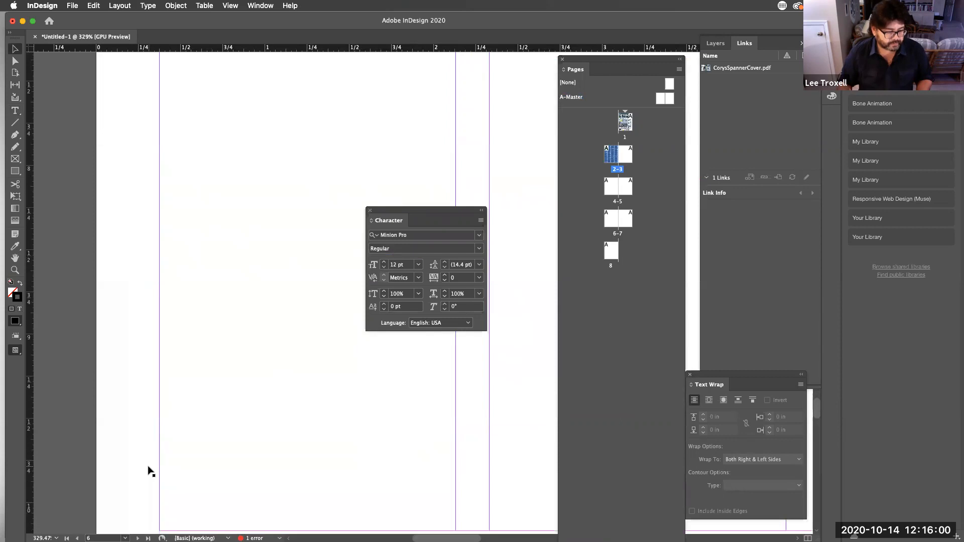
Check the page number below the bottom margin on both pages of the 6-7 spread
scroll(149, 471, down, 10)
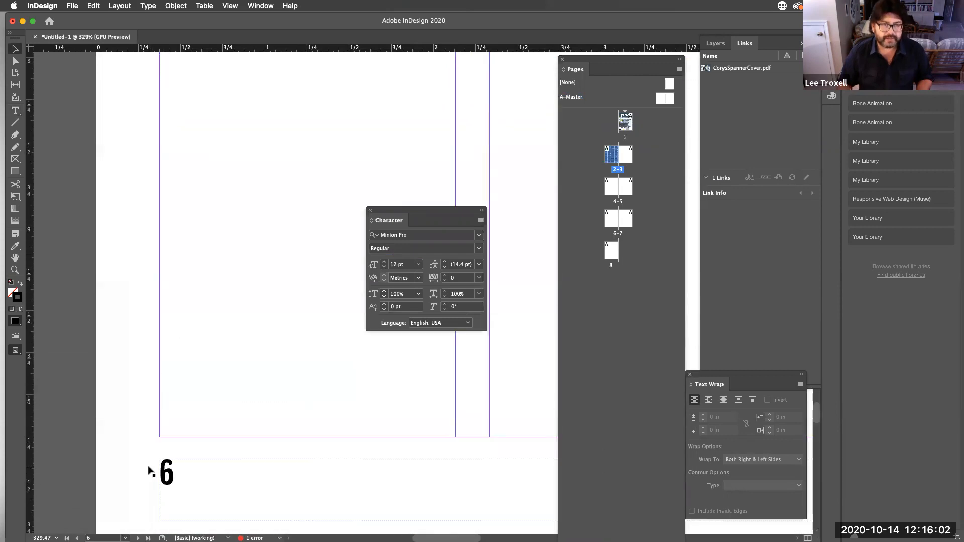
key(super+0)
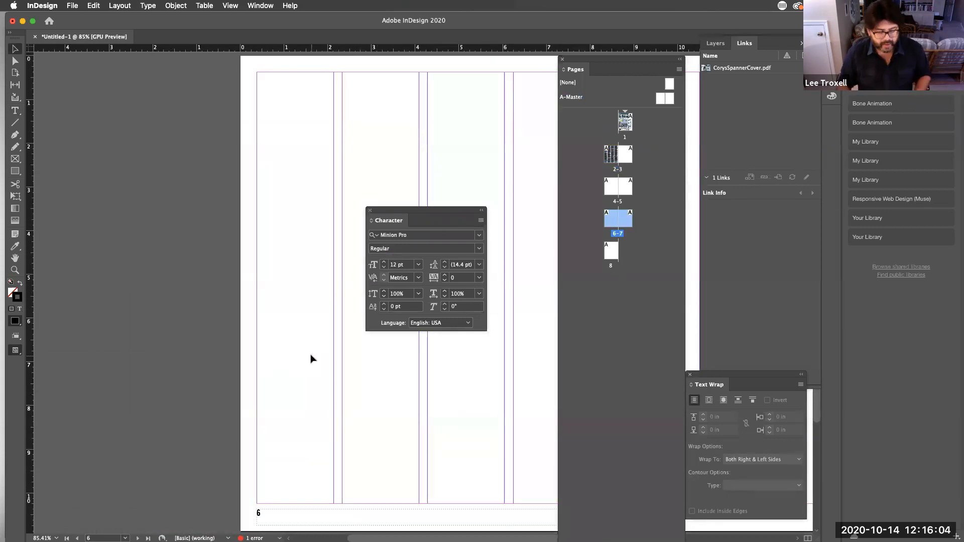
scroll(311, 359, right, 10)
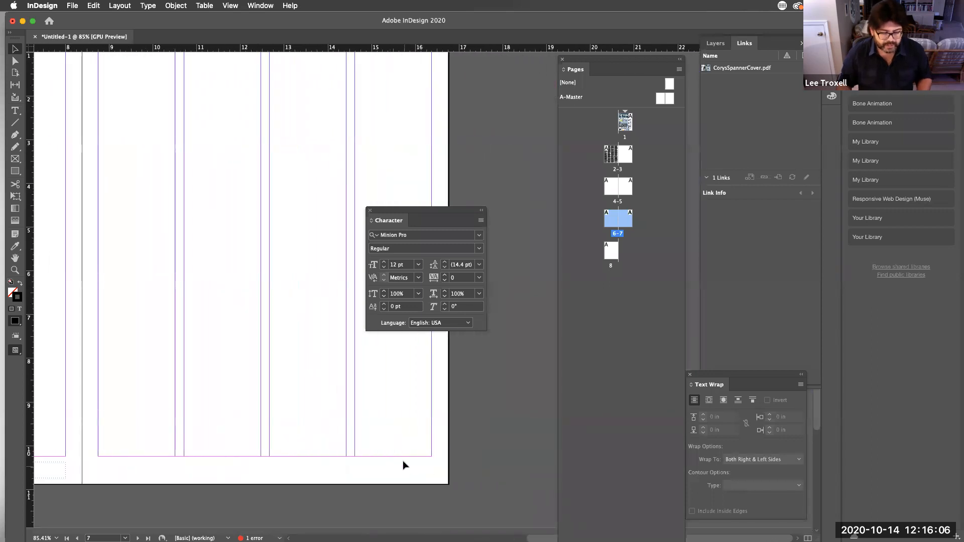
scroll(386, 459, left, 10)
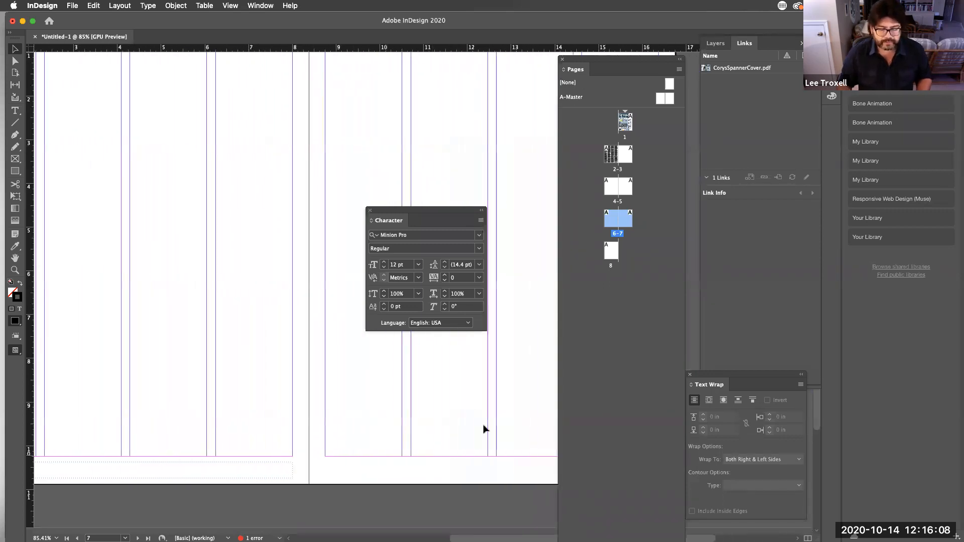
Copy the left A-Master page number frame and place the duplicate below the right master page's bottom margin, aligned with its margins
double_click(659, 100)
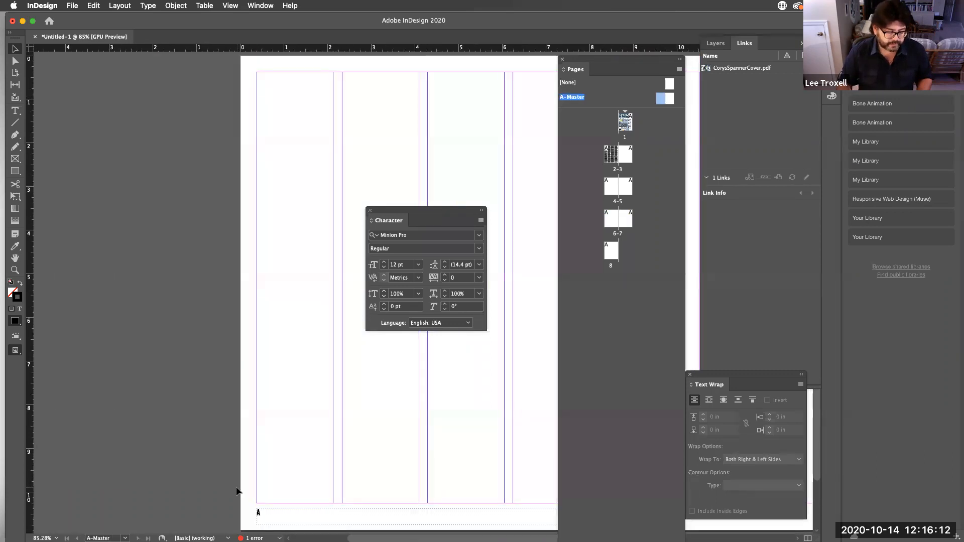
scroll(236, 487, right, 5)
scroll(236, 487, down, 2)
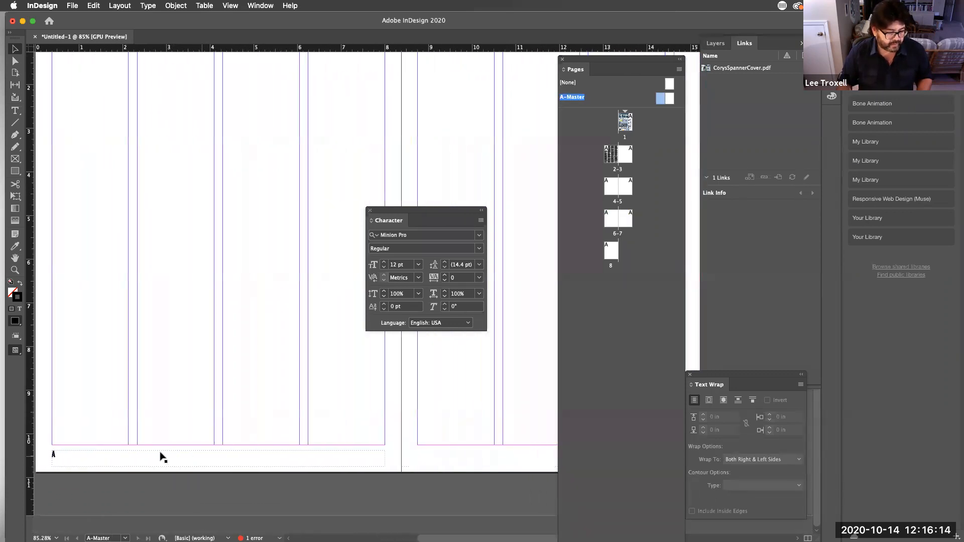
click(85, 458)
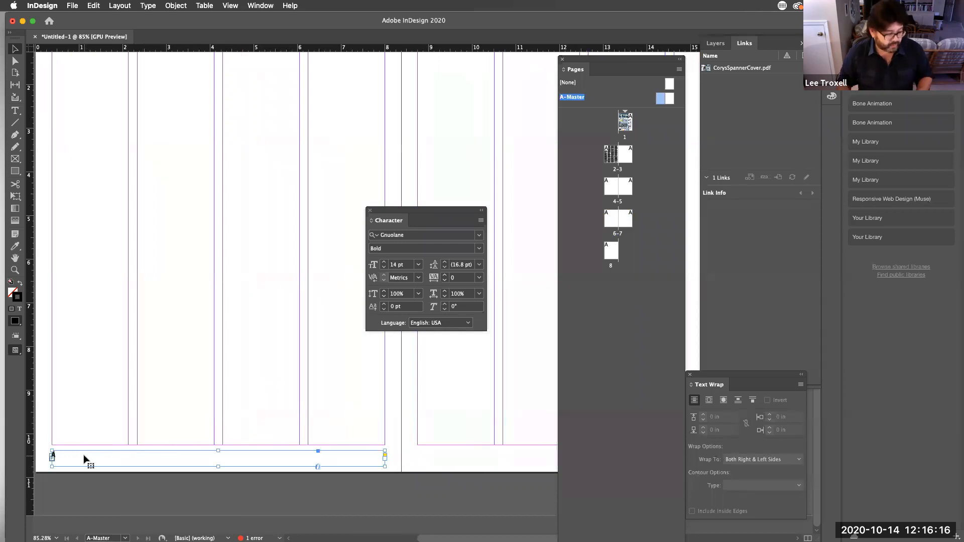
key(super+c)
key(super+v)
drag(275, 275, 432, 458)
scroll(392, 437, right, 1)
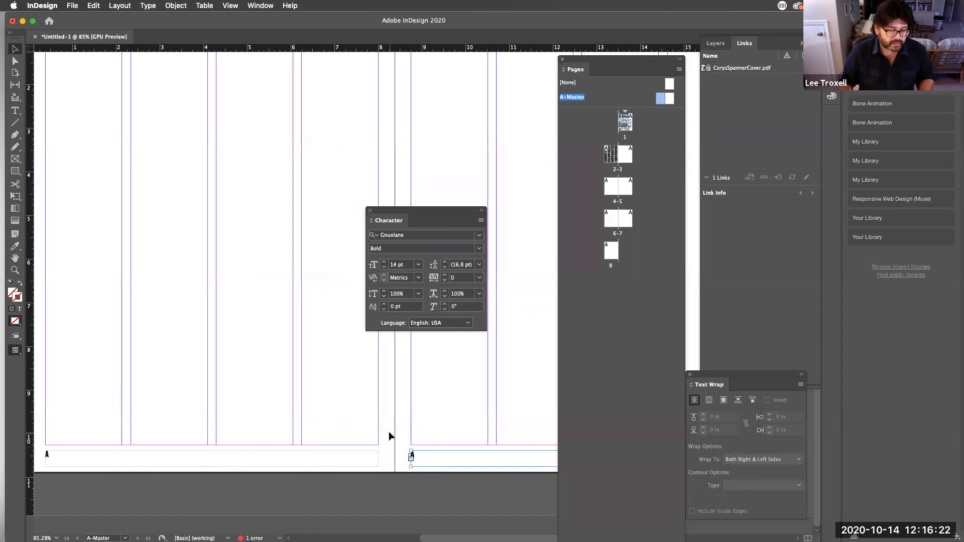
Right-align the page number marker on the right A-Master page and check the numbering on the 4-5 spread
double_click(426, 455)
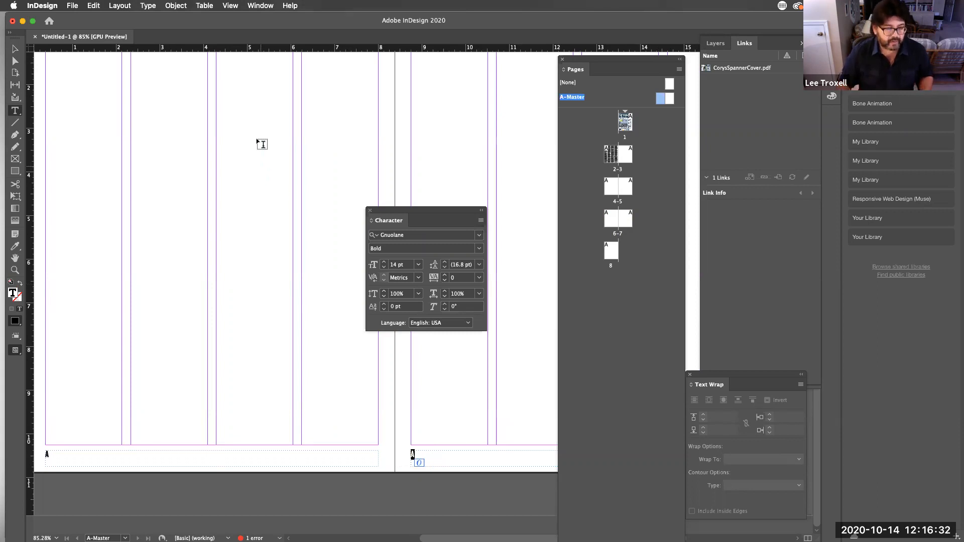
key(shift+super+r)
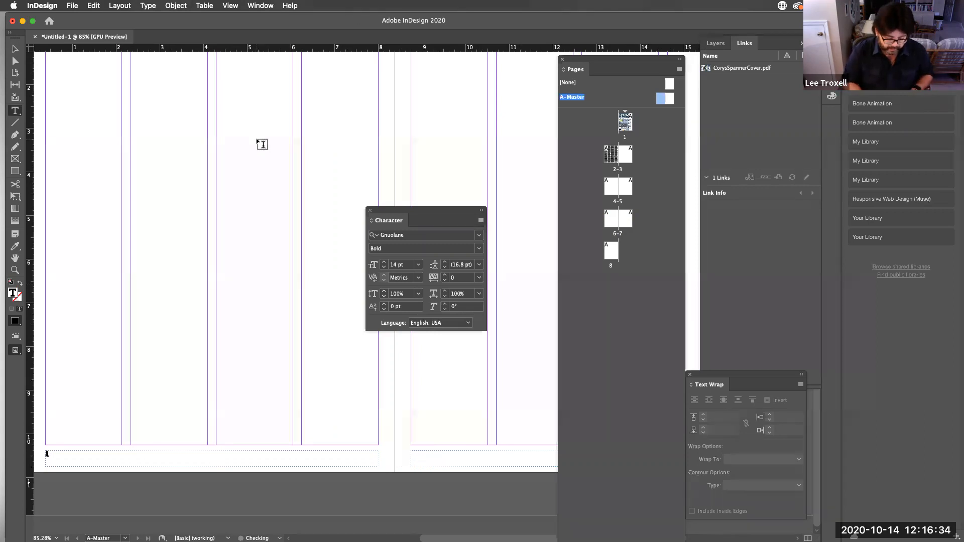
scroll(256, 221, right, 10)
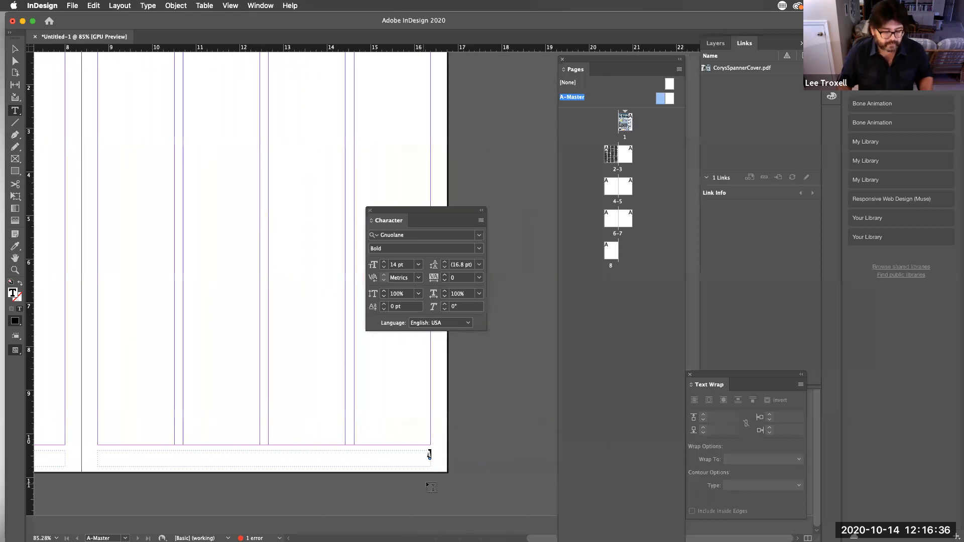
key(Escape)
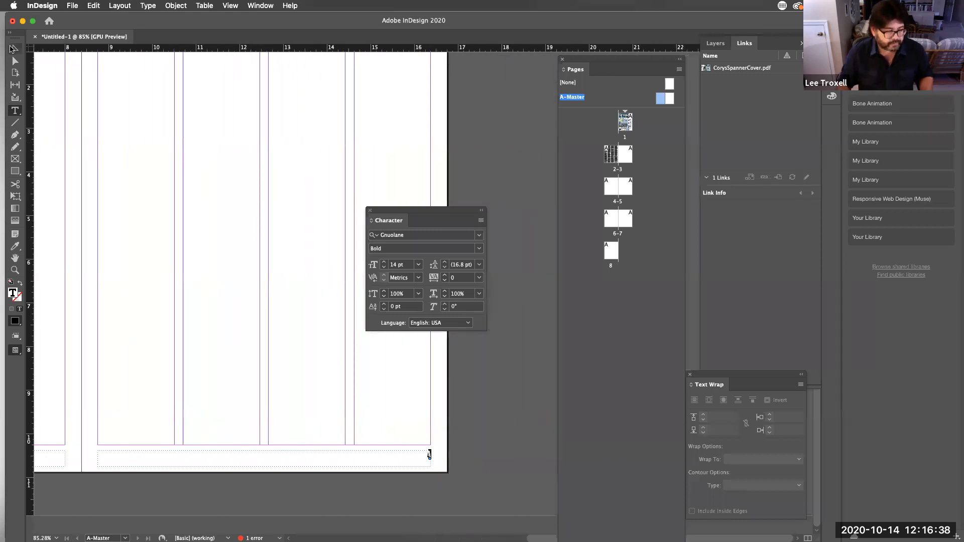
double_click(618, 190)
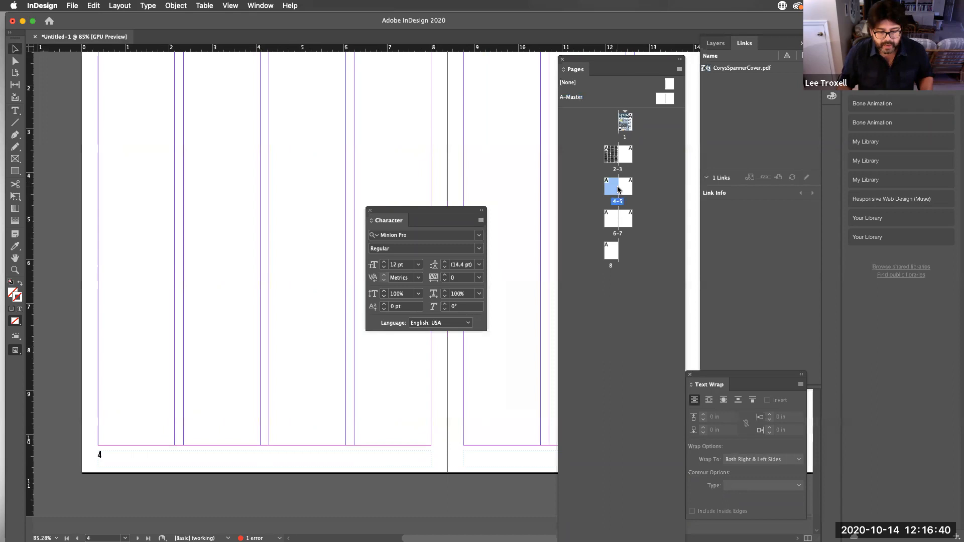
scroll(97, 436, right, 5)
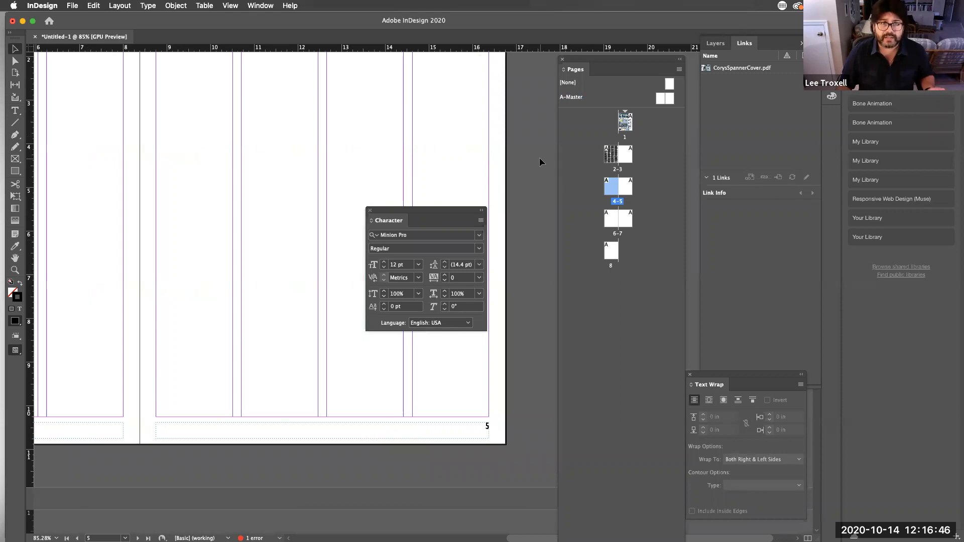
Draw a margin-wide horizontal line just above the left A-Master page number and set its stroke weight to 0.5 pt
double_click(660, 100)
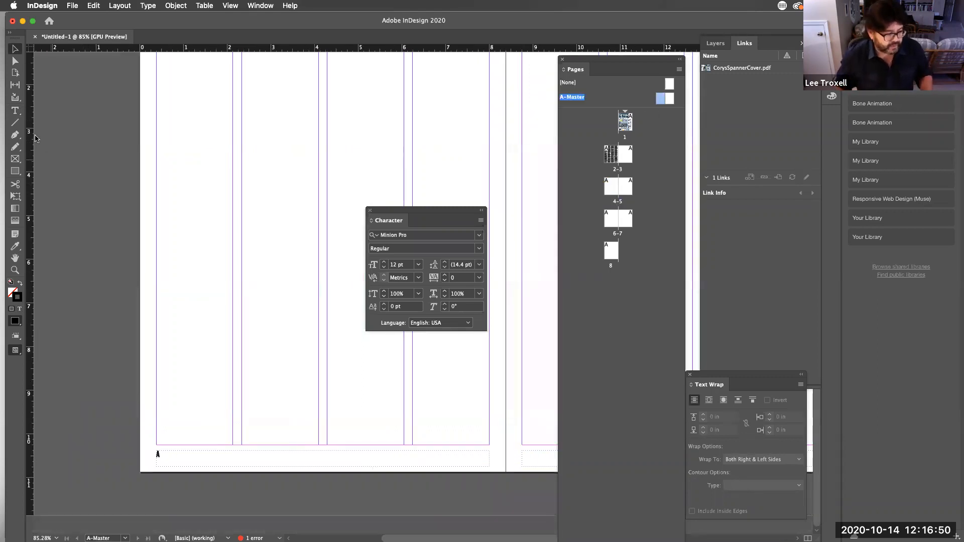
click(15, 122)
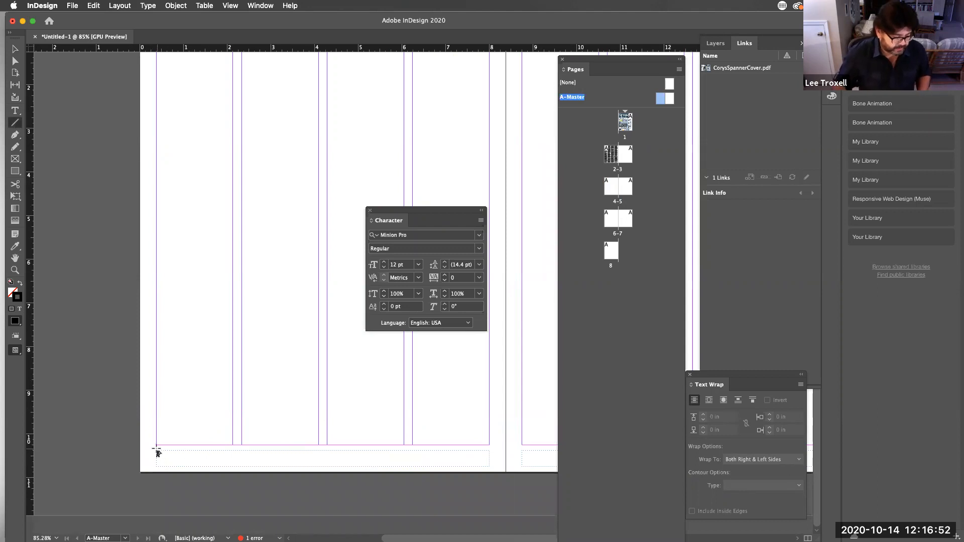
drag(156, 451, 489, 478)
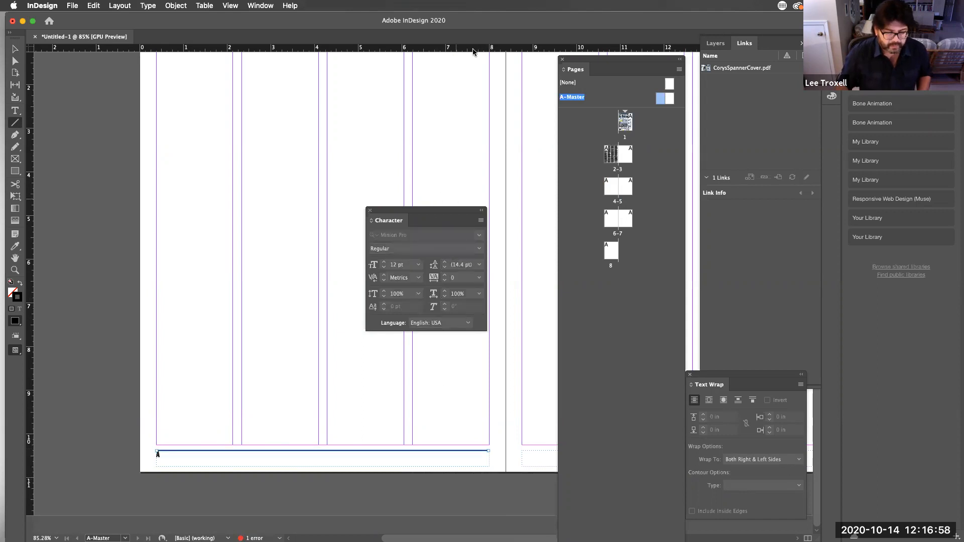
click(257, 5)
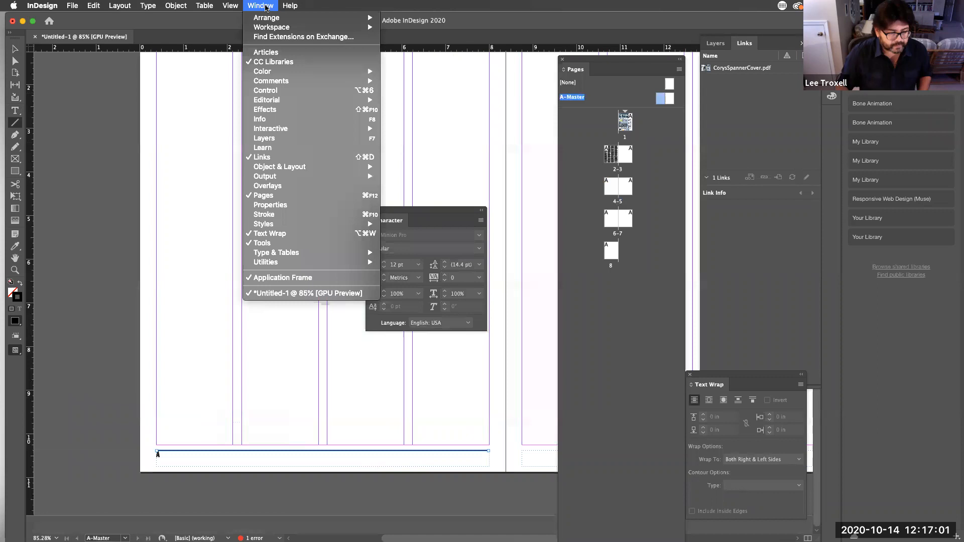
click(271, 215)
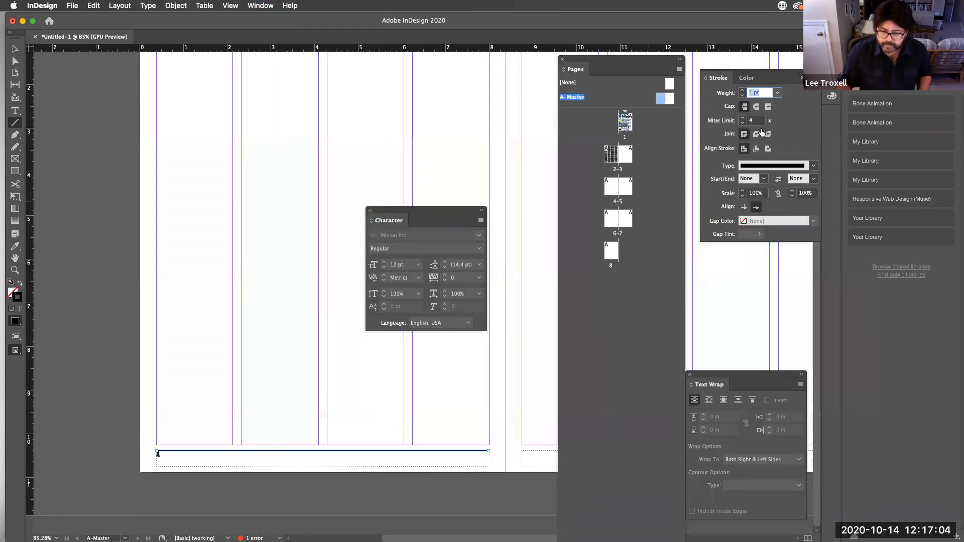
click(777, 93)
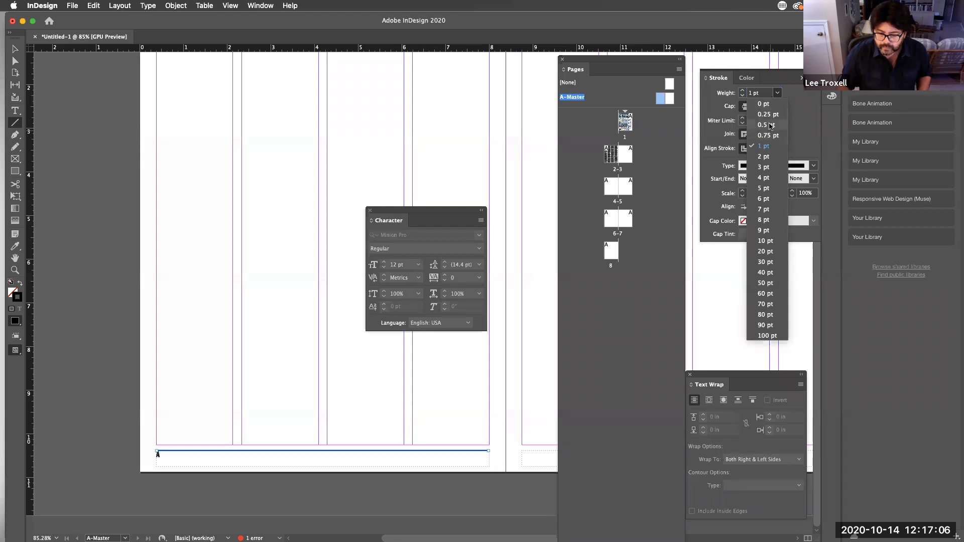
click(771, 125)
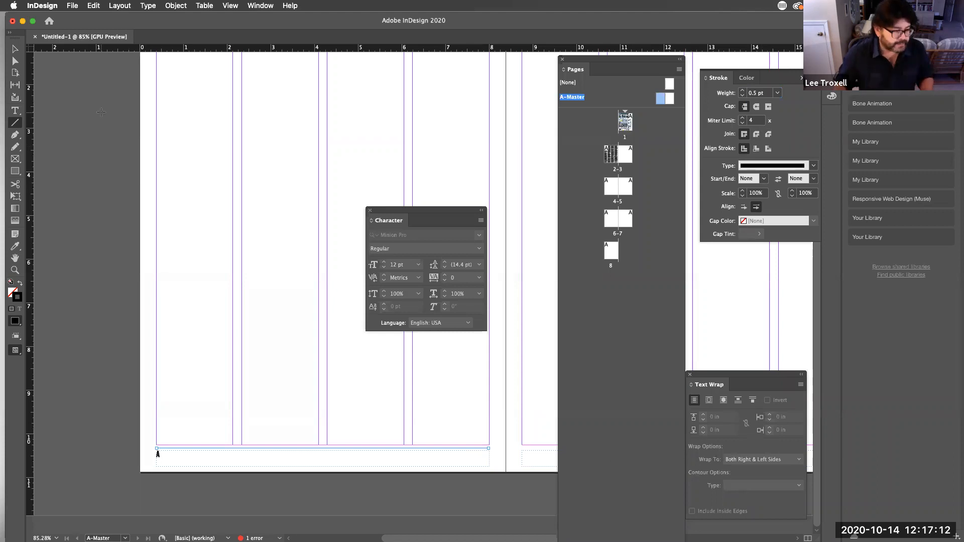
Create a text frame about 3 in wide above the left A-Master page's bottom margin and enter "SPANNER in the WORKS"
click(15, 110)
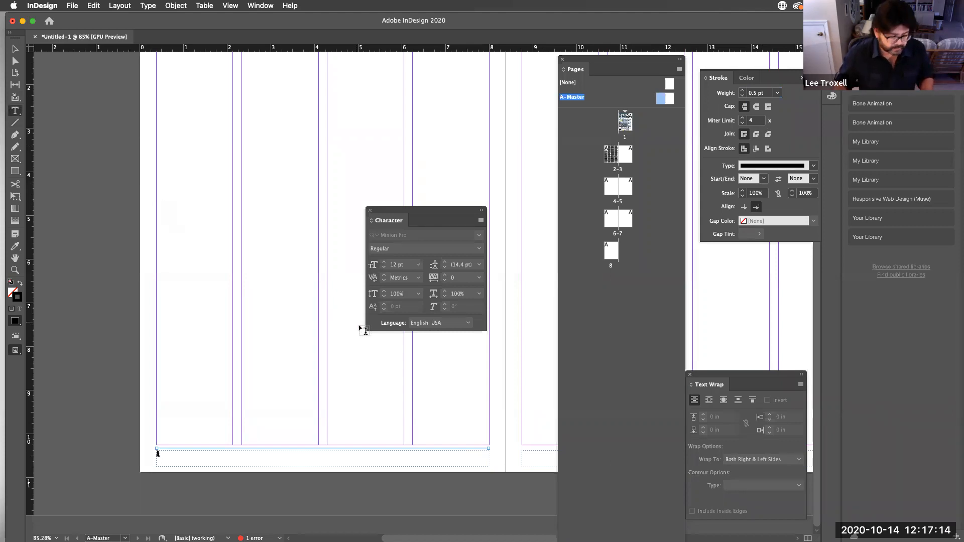
drag(353, 424, 483, 439)
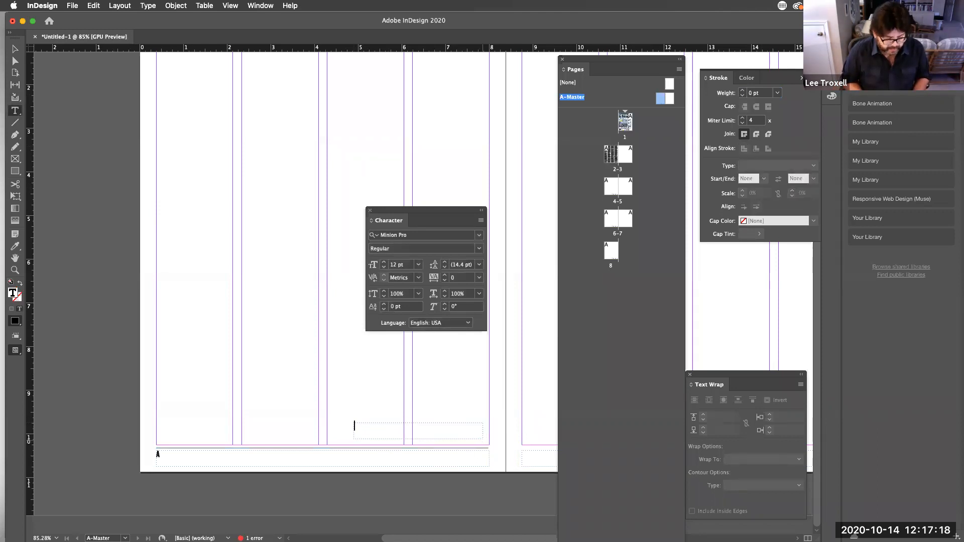
text(SPANNER In )
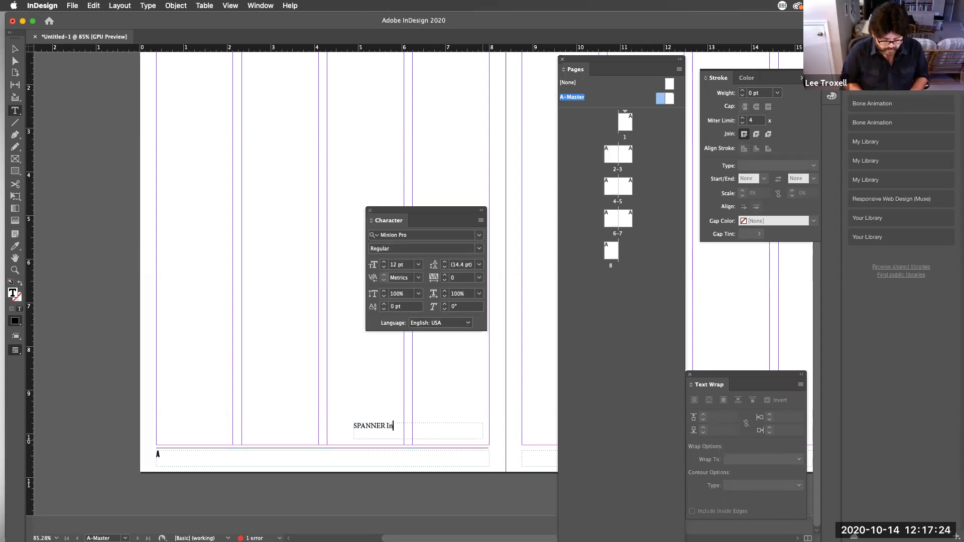
text(n the W)
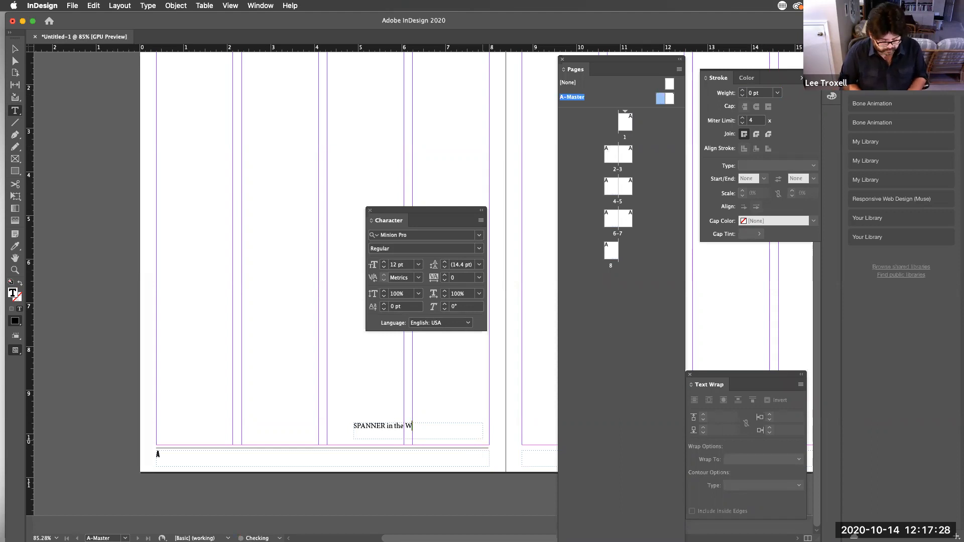
text(ORKS)
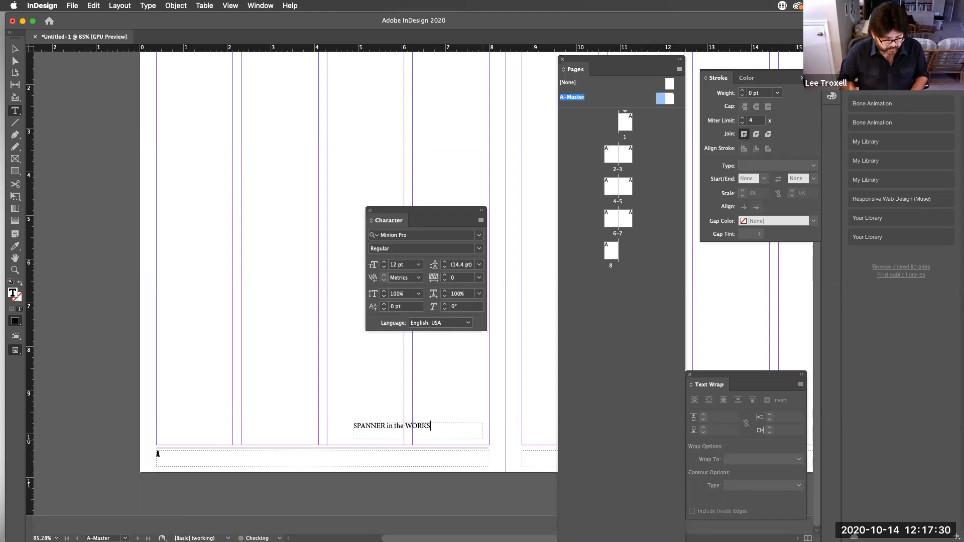
Copy the page number's Gnuolane Bold formatting onto the "SPANNER in the WORKS" text and set its size to 12 pt
key(super+a)
click(15, 246)
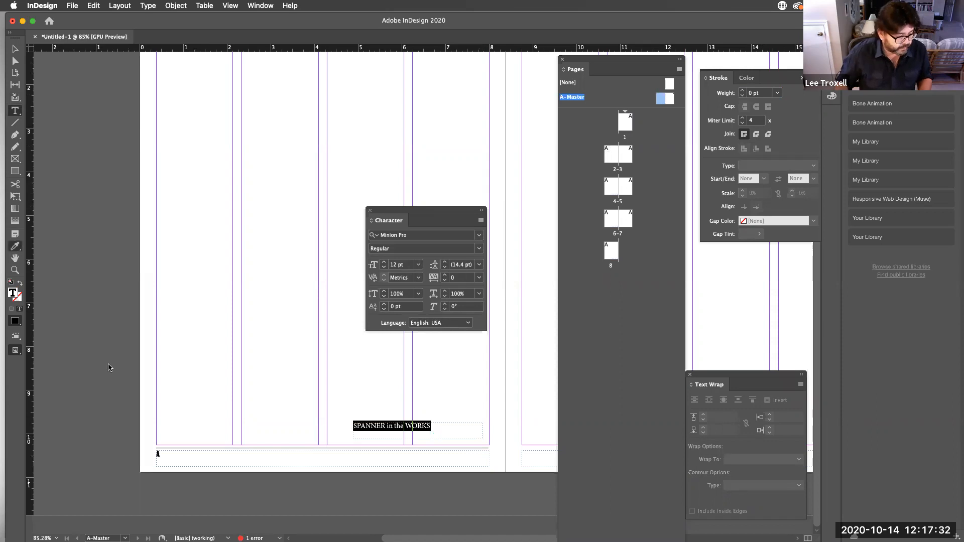
click(158, 454)
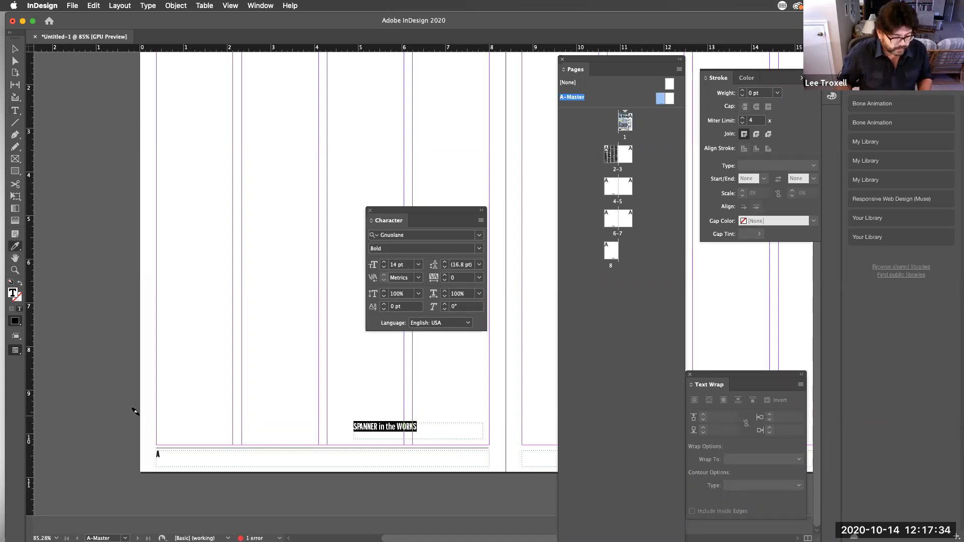
key(shift+super+comma)
key(shift+super+comma)
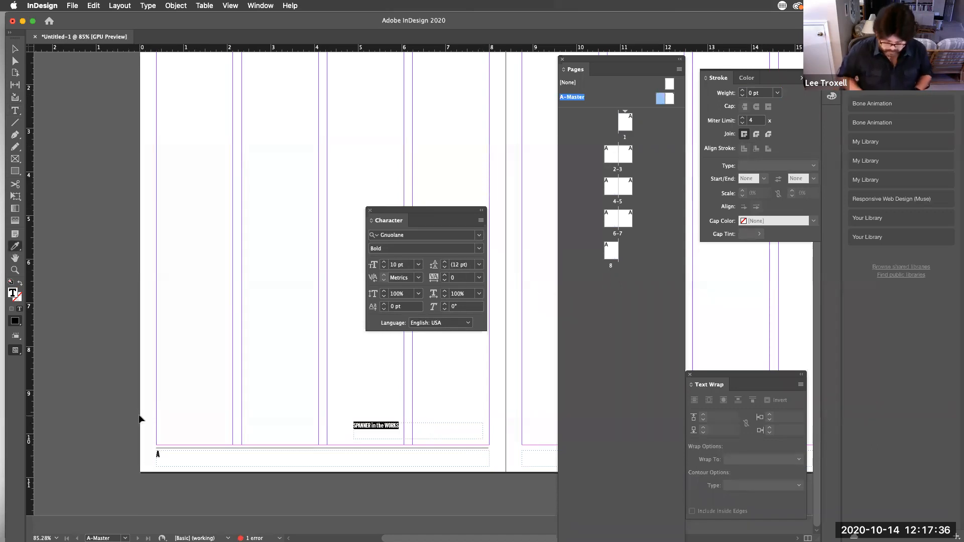
key(shift+super+period)
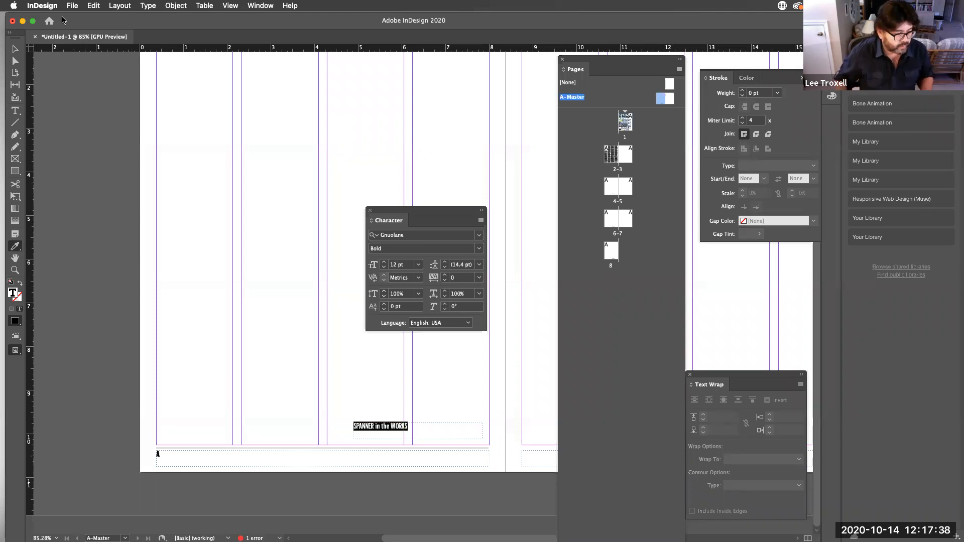
Move the "SPANNER in the WORKS" frame just below the footer line against the page's inside margin and right-align its text
click(15, 50)
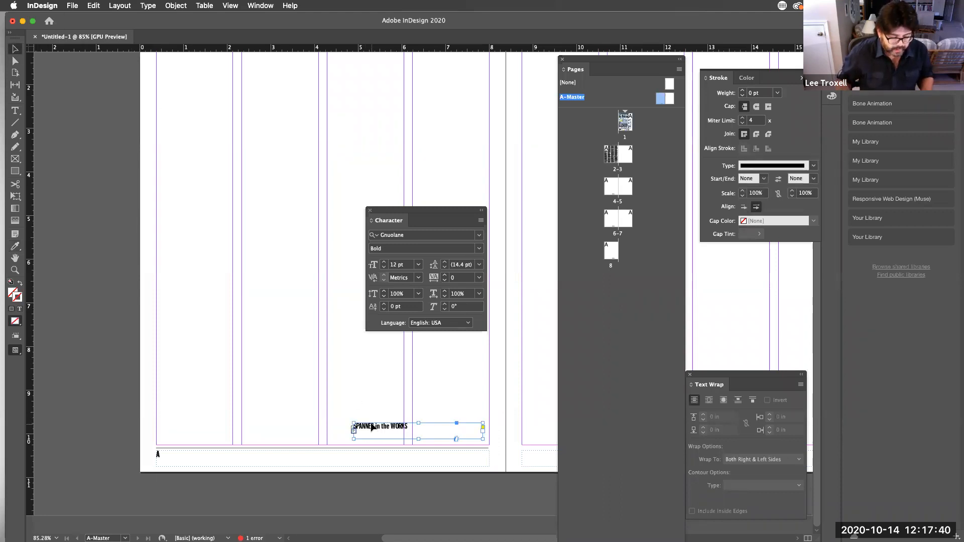
click(380, 456)
drag(381, 456, 378, 453)
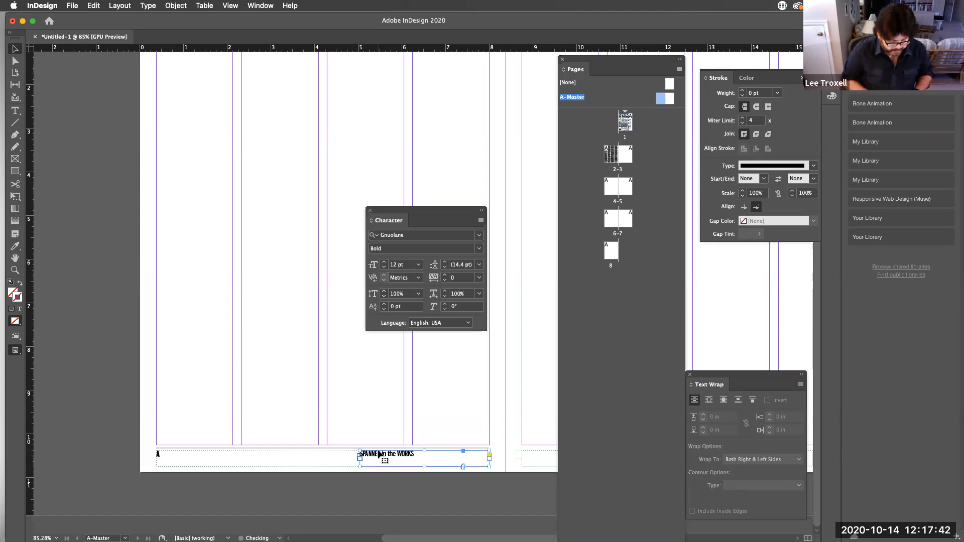
key(Down)
key(Down)
key(Down)
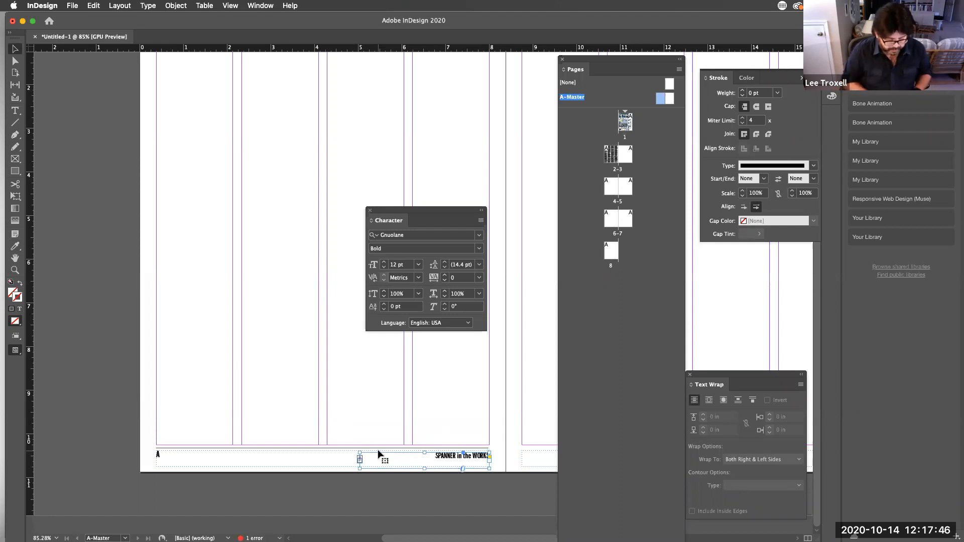
Widen the "SPANNER in the WORKS" frame to span both margins and center its text
drag(359, 468, 156, 468)
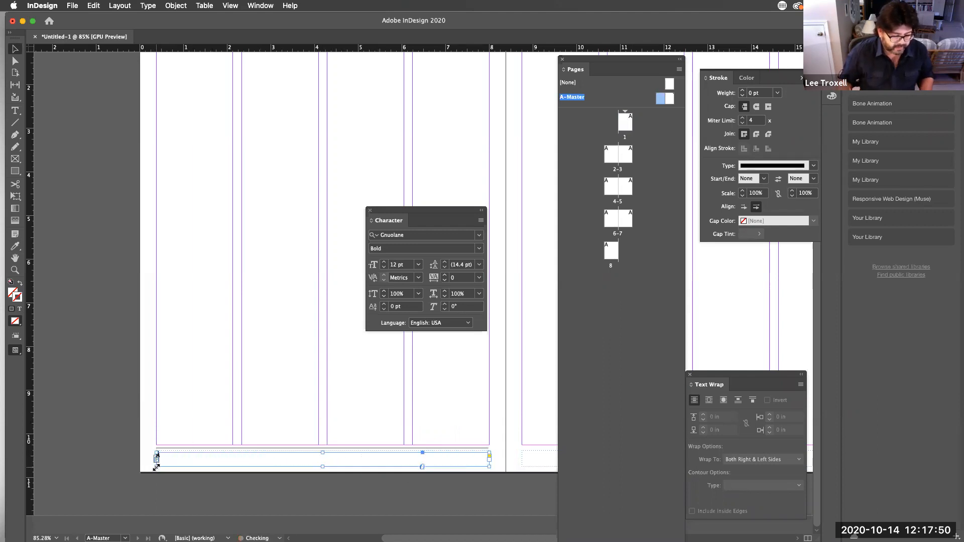
key(super+shift+c)
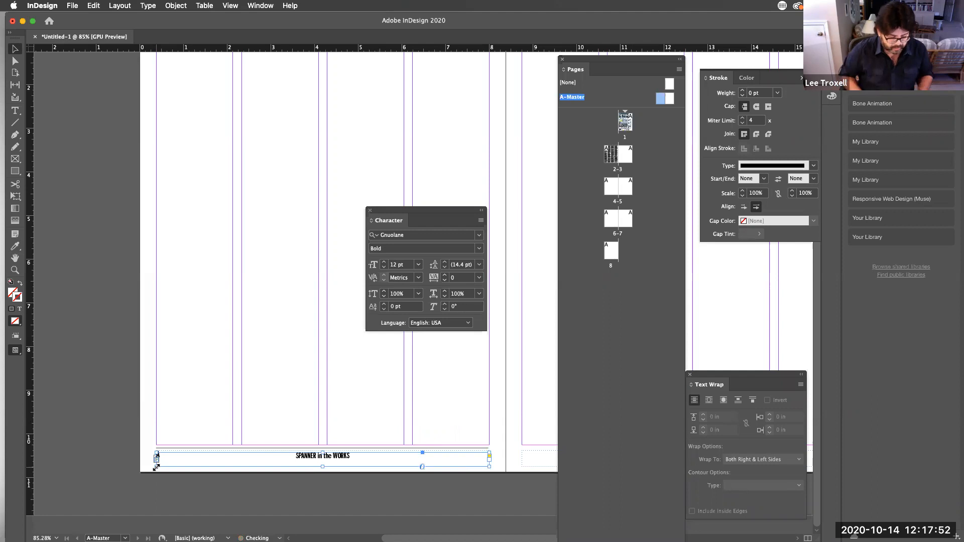
Nudge the "SPANNER in the WORKS" frame vertically so it sits close beneath the left A-Master page's footer line, and deselect it
key(Down)
key(Down)
key(Up)
key(Up)
key(Up)
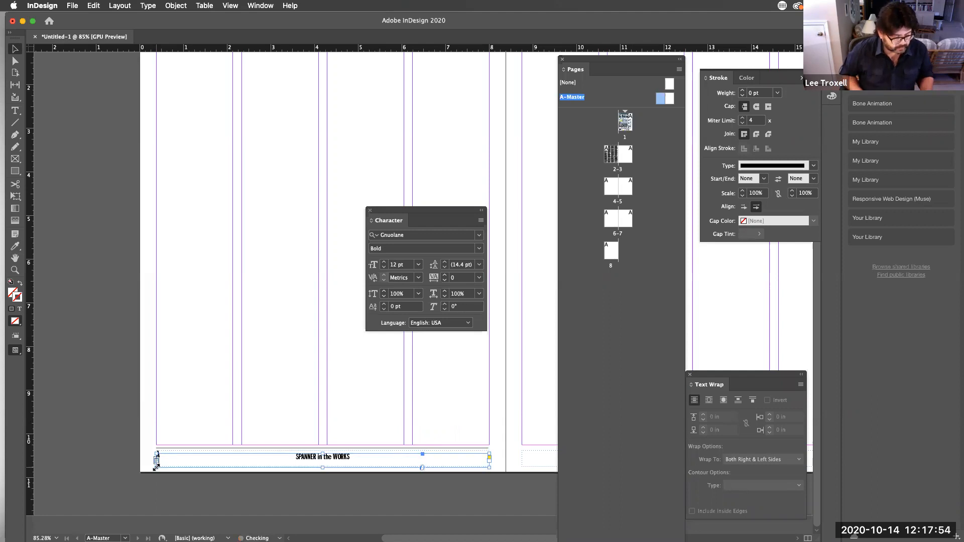
key(Up)
key(Up)
key(Up)
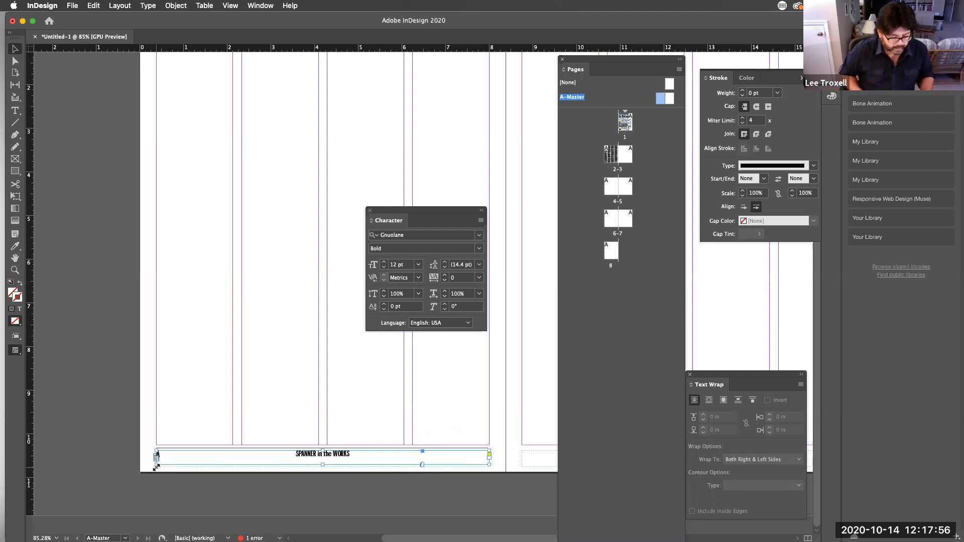
click(100, 431)
Draw a black-filled rectangle without a stroke behind the left master page number, aligned to the left margin and the footer line
drag(146, 431, 267, 480)
scroll(198, 436, down, 5)
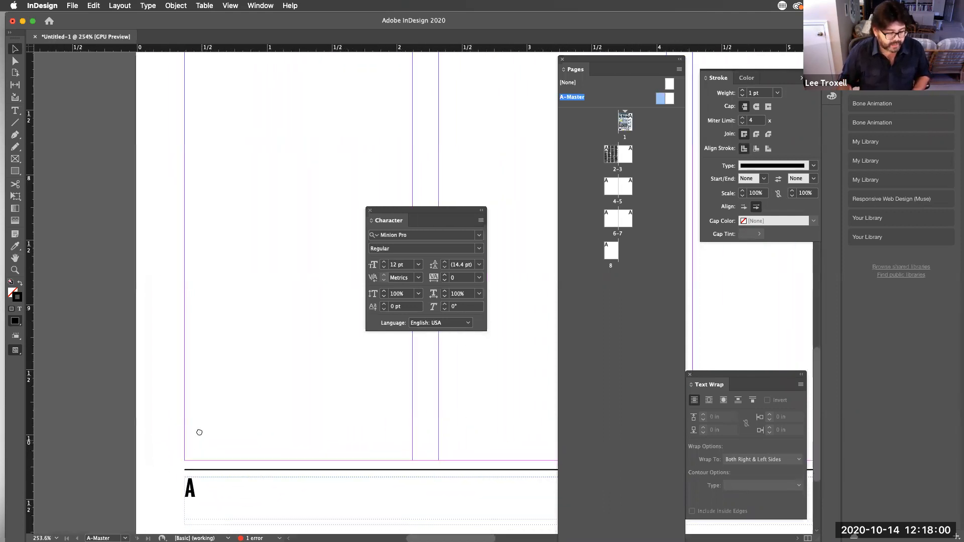
click(200, 369)
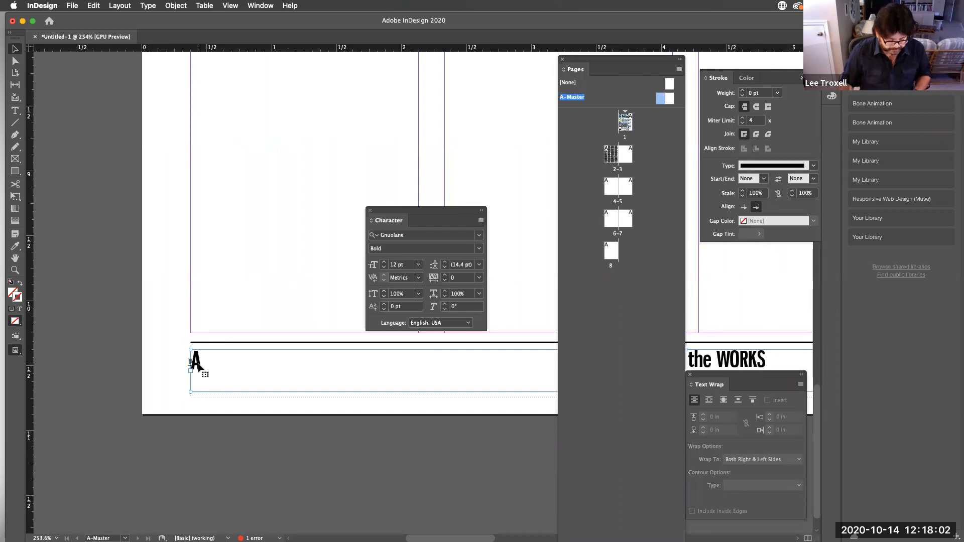
click(197, 366)
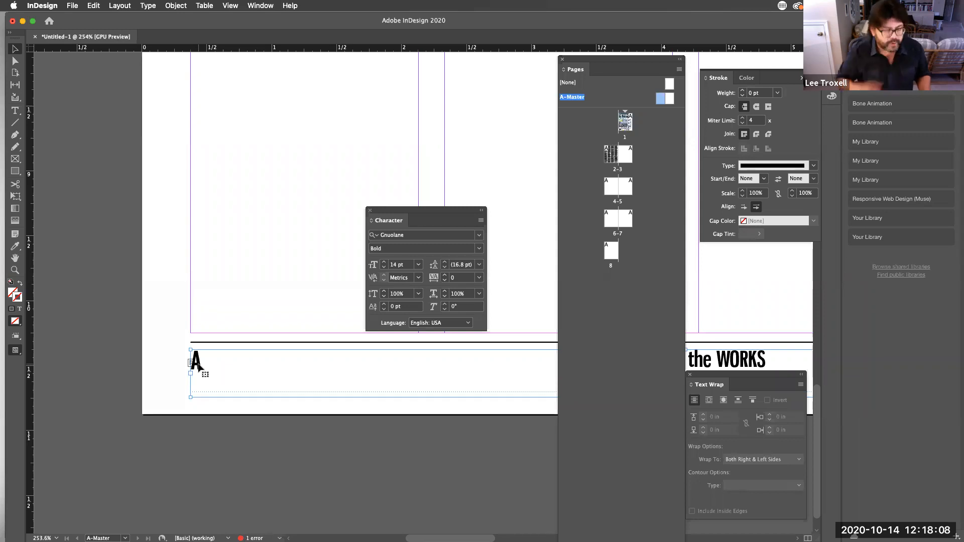
scroll(232, 252, left, 2)
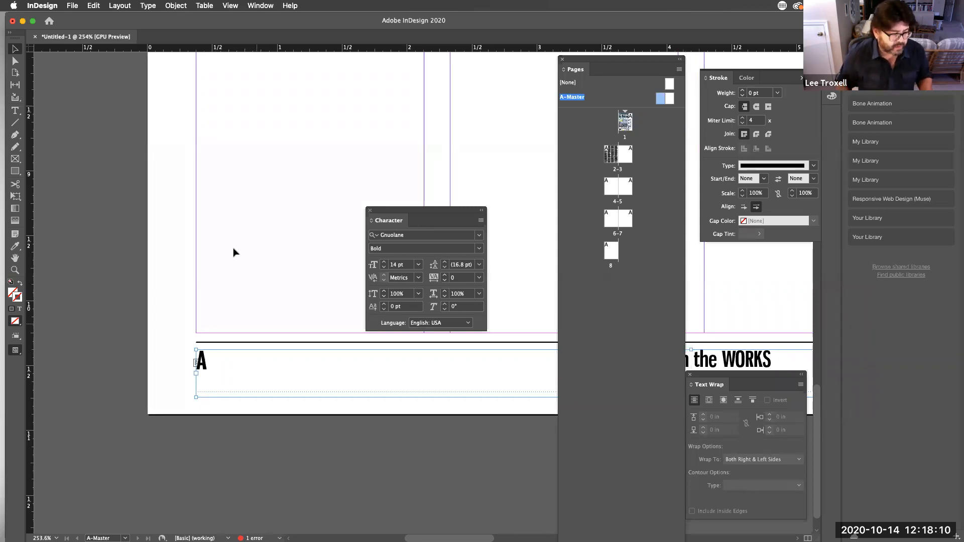
click(14, 170)
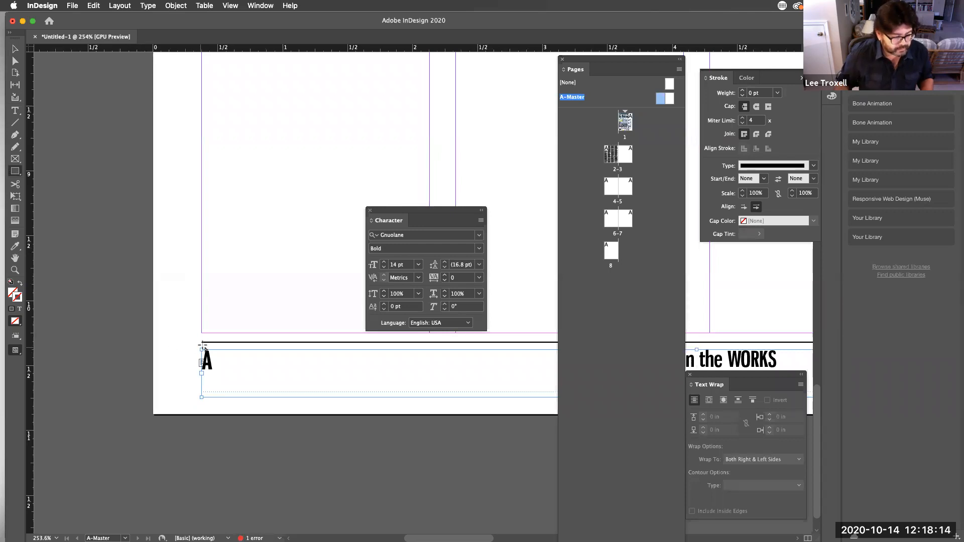
drag(201, 342, 224, 378)
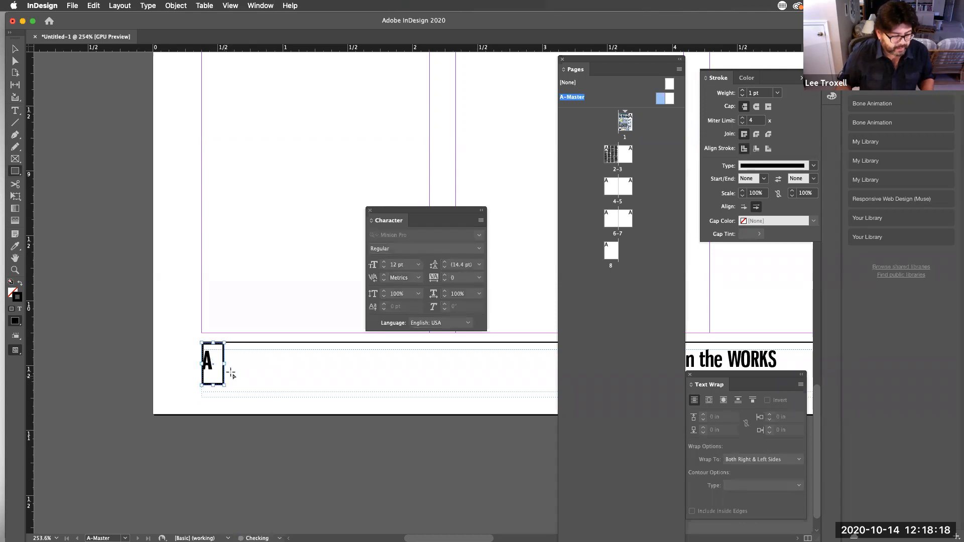
click(21, 284)
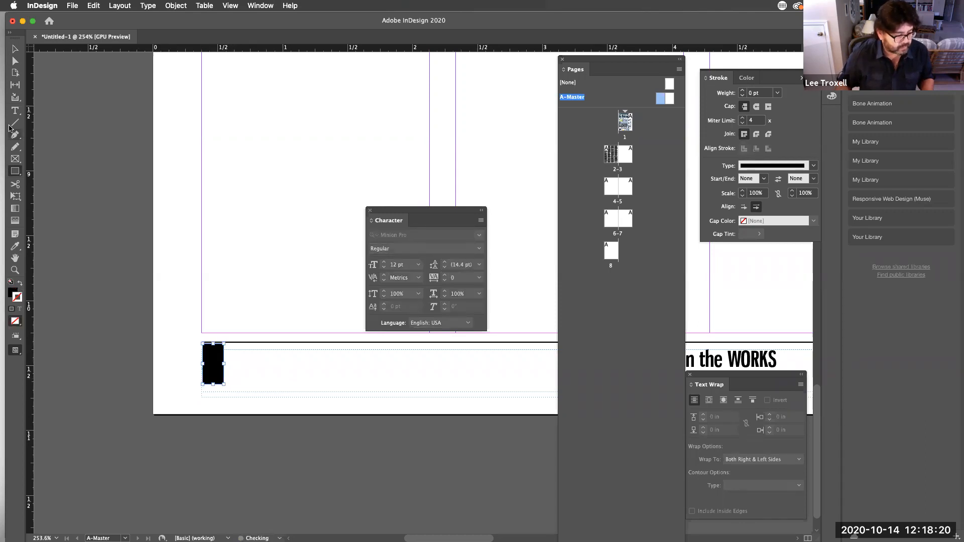
click(14, 49)
click(181, 333)
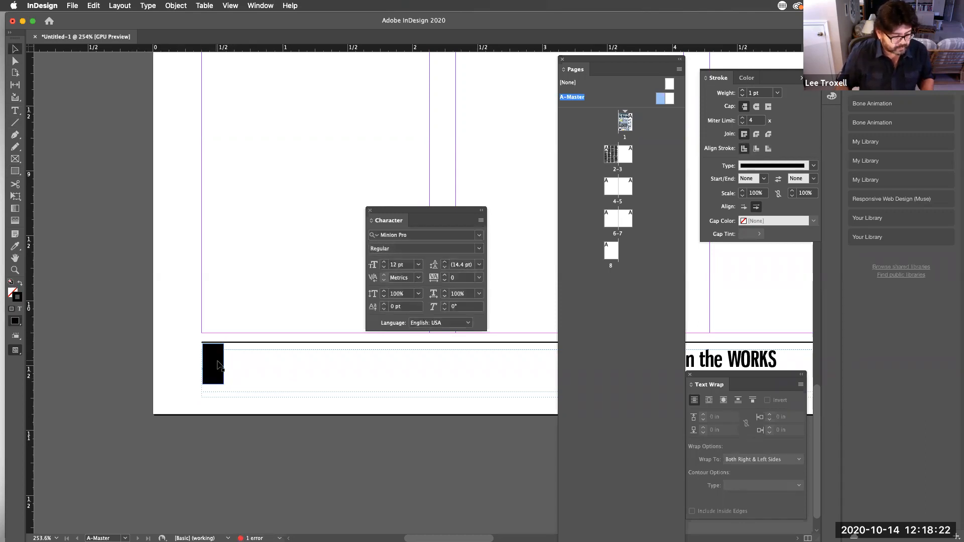
drag(202, 339, 340, 413)
drag(284, 396, 279, 387)
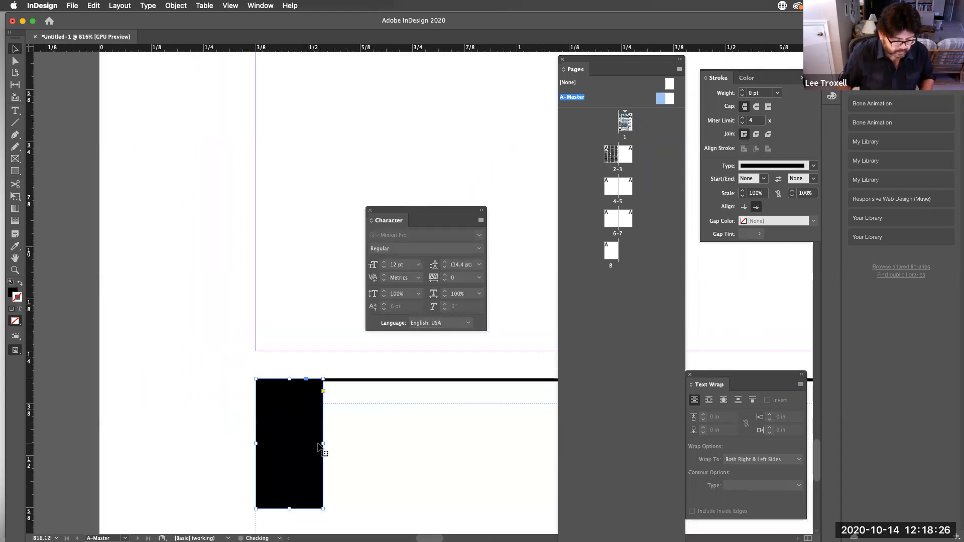
Select the page number marker over the black rectangle and set its text color to white
click(342, 427)
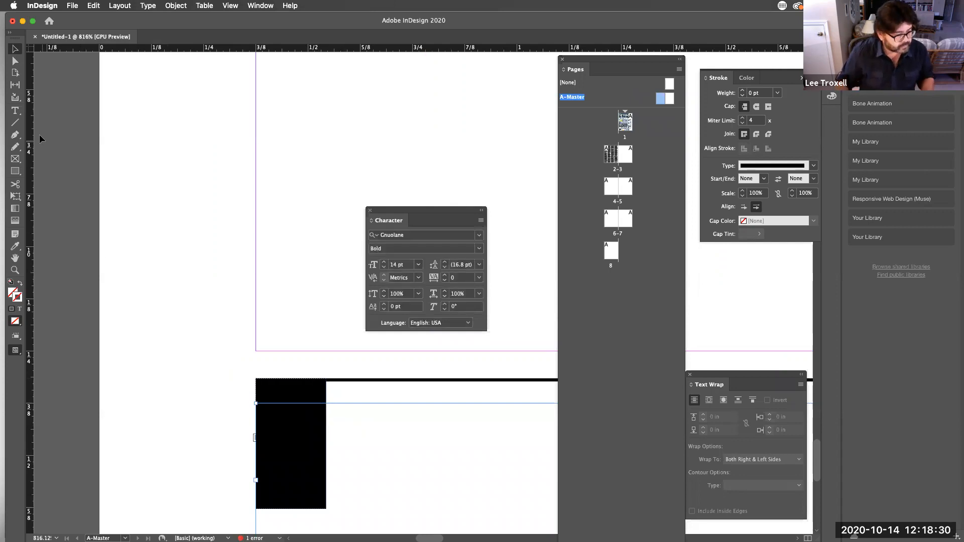
click(15, 111)
drag(256, 390, 290, 486)
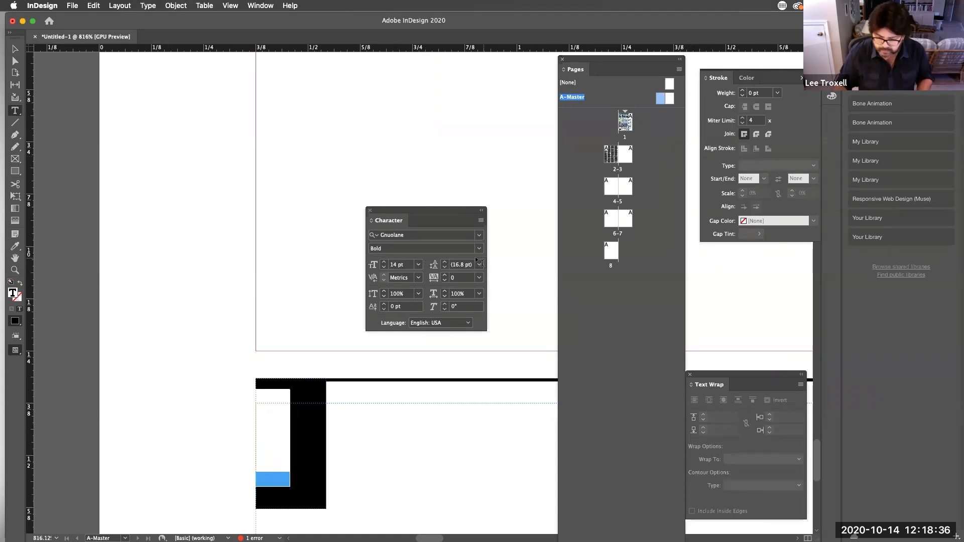
click(833, 97)
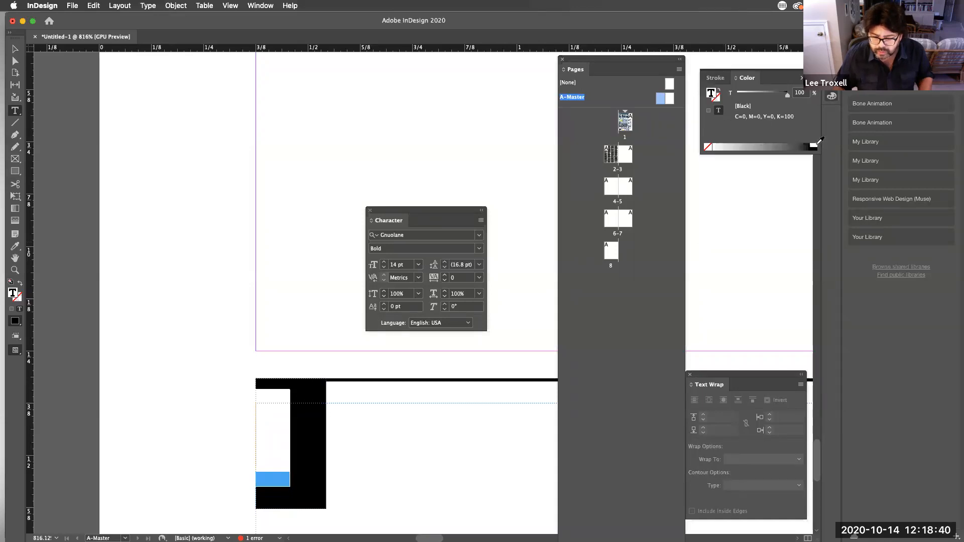
click(814, 145)
click(15, 49)
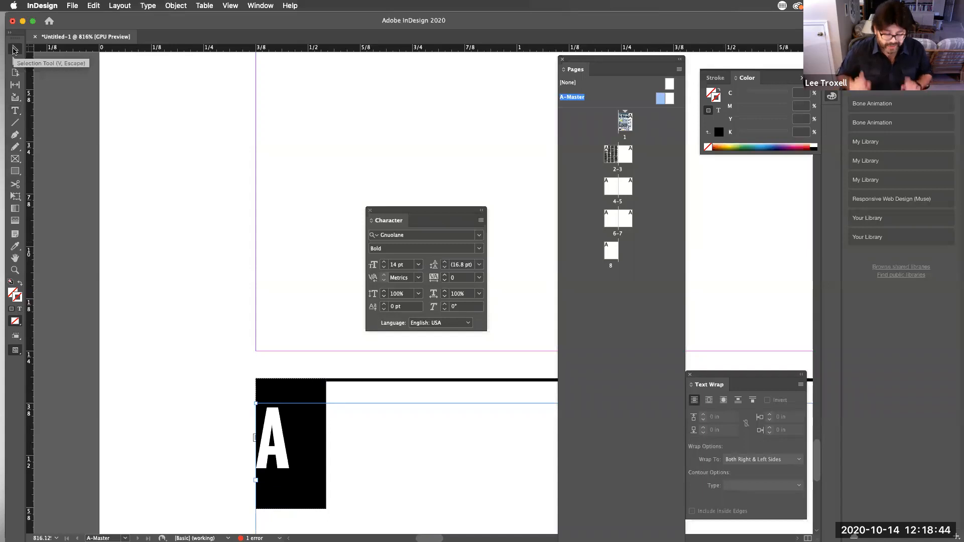
Narrow the page number's text frame to the width of the black rectangle and center the number in it
key(super+0)
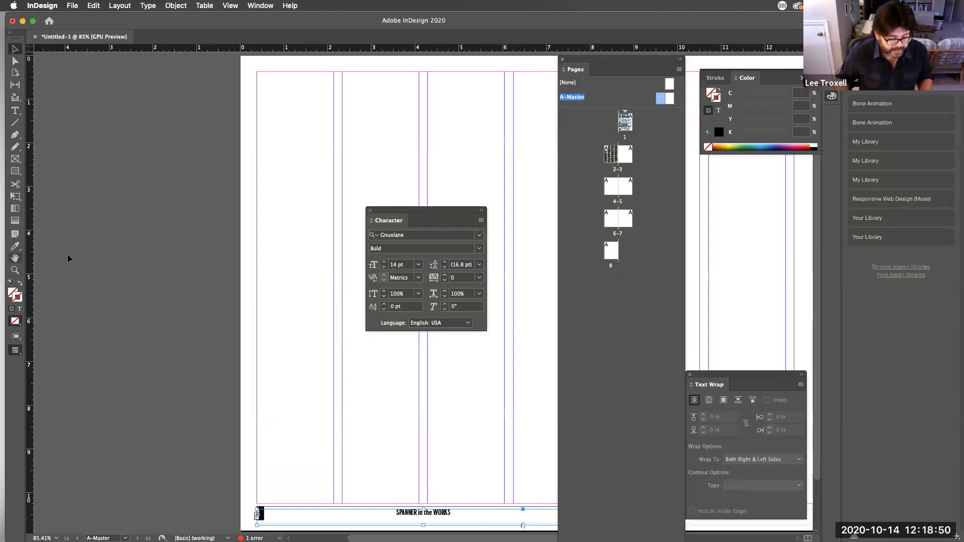
scroll(201, 208, right, 5)
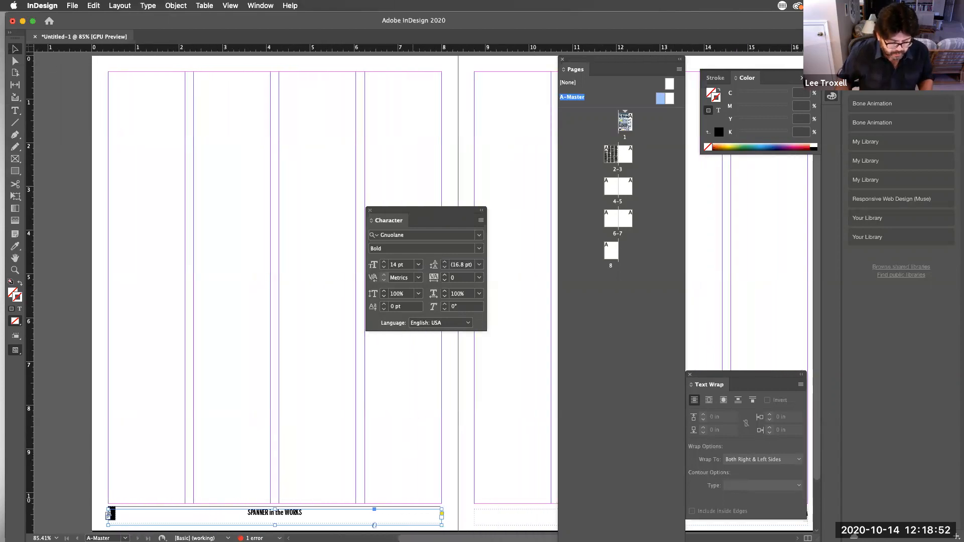
drag(440, 524, 341, 296)
key(super+shift+c)
click(176, 345)
click(237, 406)
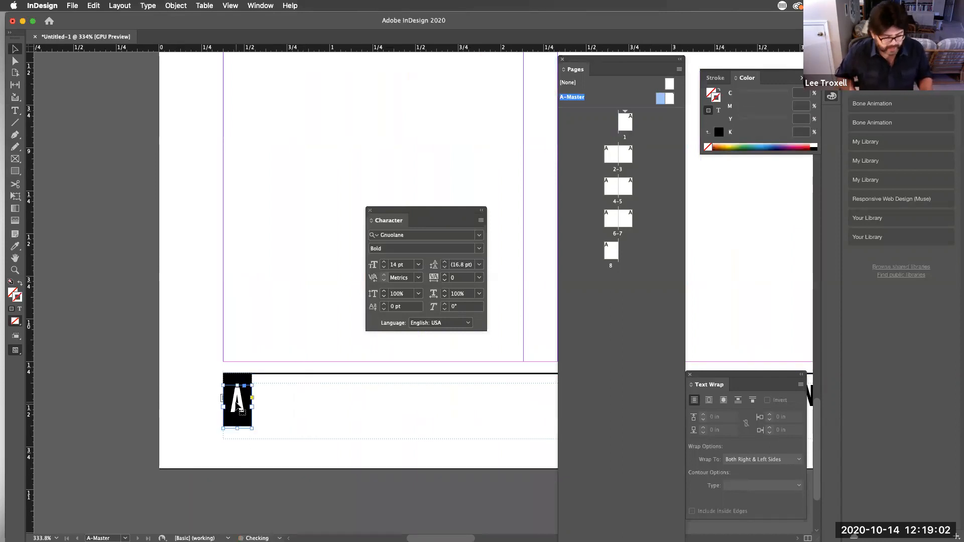
Select all footer items on the left A-Master page and duplicate them onto the right page, positioned between its side margins
scroll(237, 405, left, 15)
scroll(237, 406, right, 15)
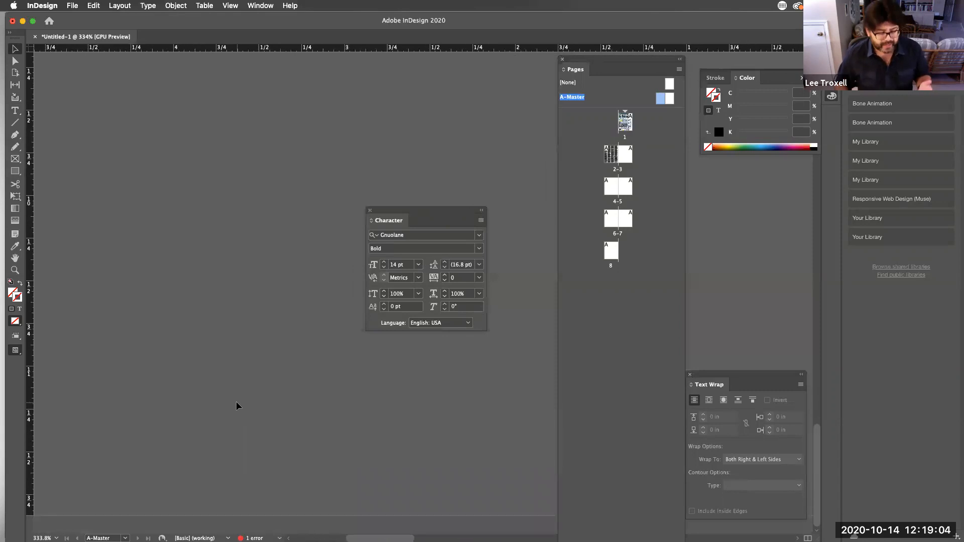
scroll(237, 405, left, 10)
scroll(237, 406, down, 10)
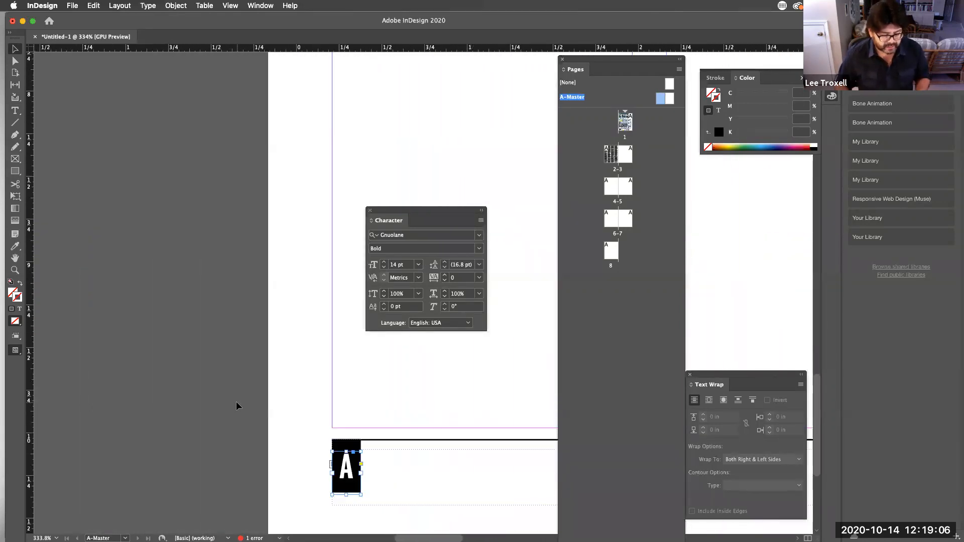
key(super+0)
drag(397, 425, 199, 296)
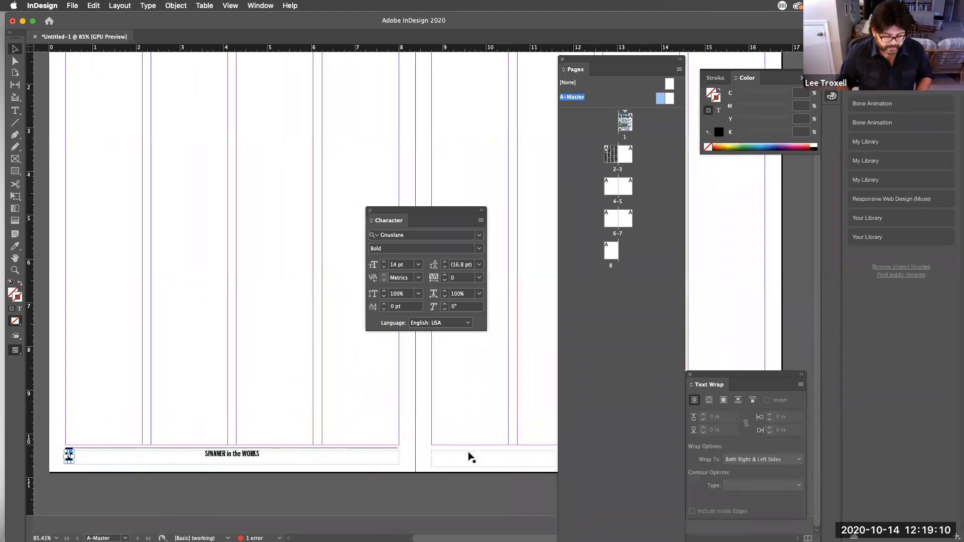
mouse_move(415, 482)
mouse_down()
mouse_move(97, 396)
mouse_move(44, 397)
mouse_up()
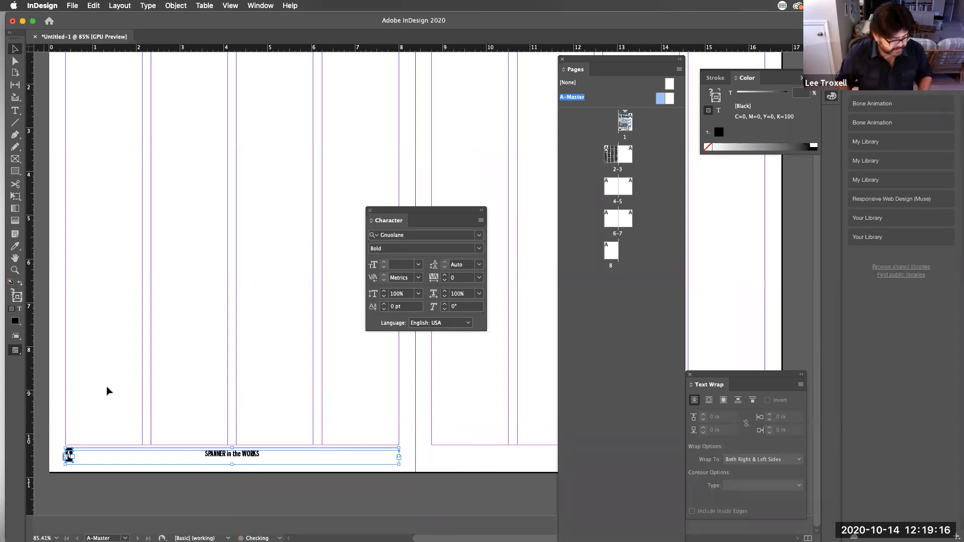
mouse_move(210, 455)
mouse_down()
mouse_move(394, 472)
mouse_move(500, 463)
mouse_up()
key(Right)
key(Right)
key(Right)
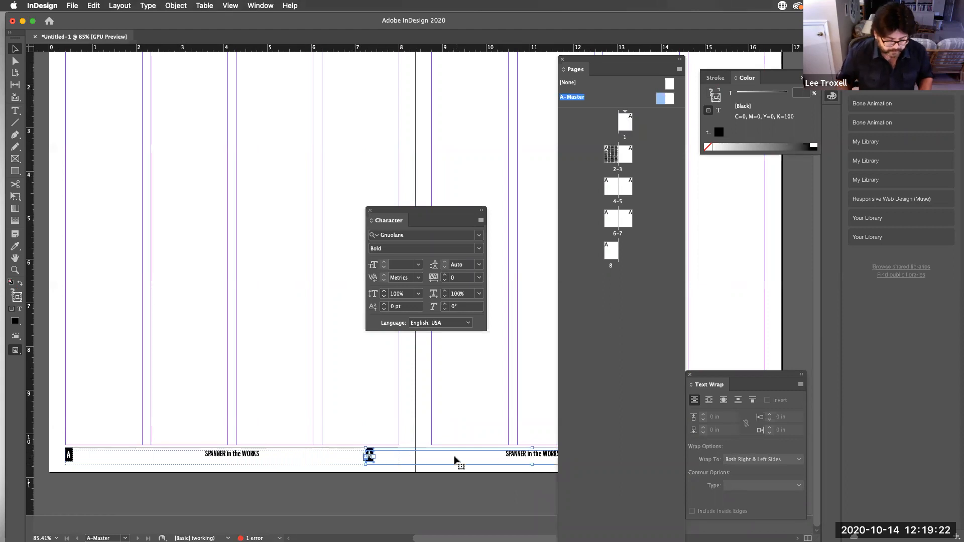
scroll(453, 459, right, 5)
scroll(347, 451, right, 3)
drag(306, 454, 372, 452)
Align the right edges of the duplicated footer items so the page number and its black box sit at the outer margin
drag(213, 434, 289, 472)
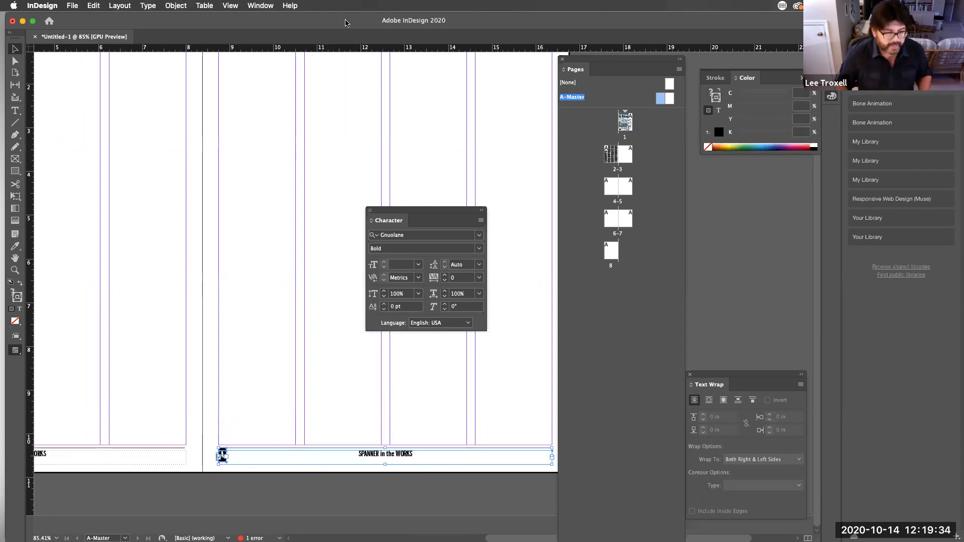
click(260, 6)
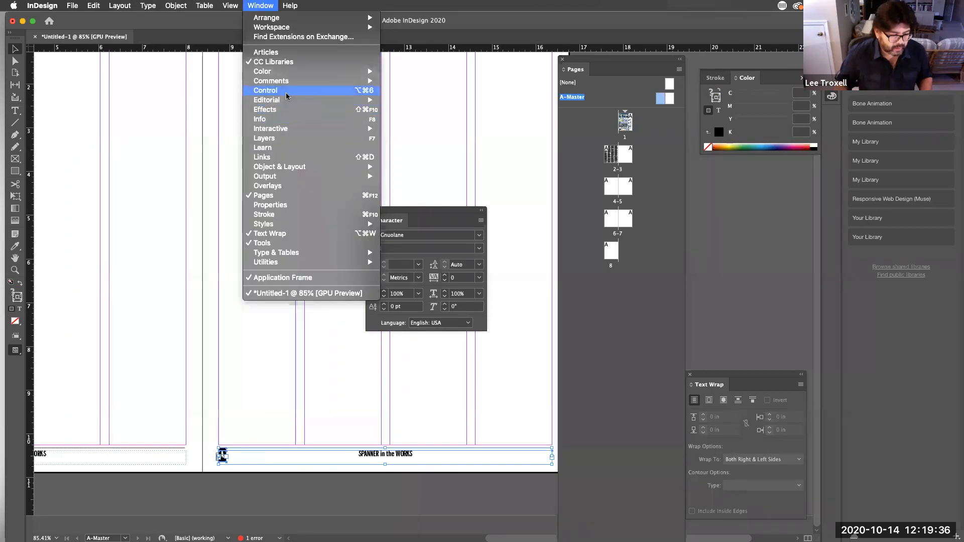
mouse_move(291, 168)
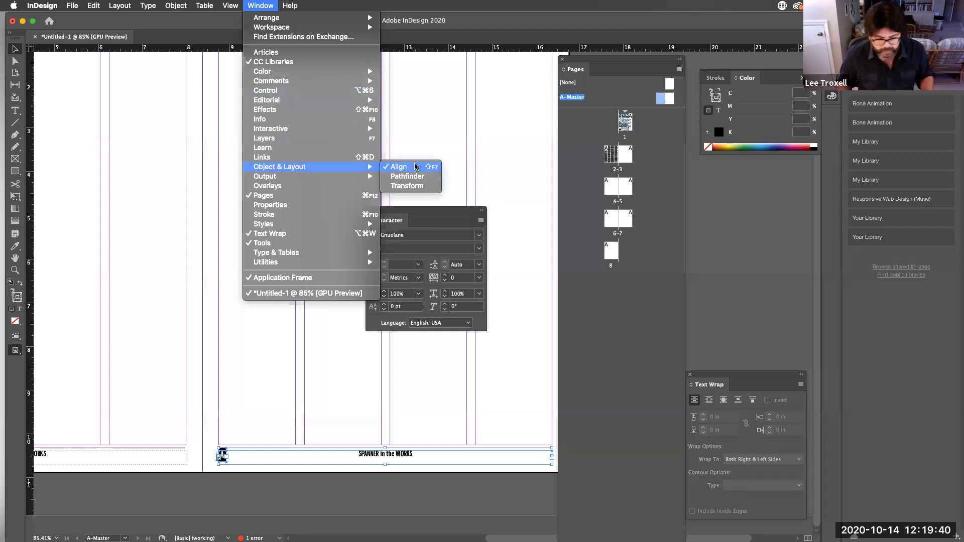
click(414, 166)
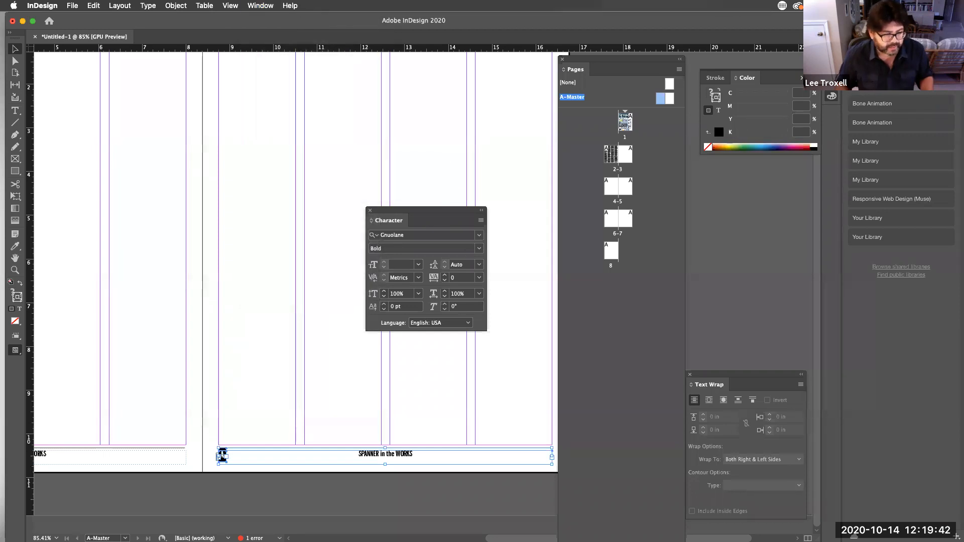
key(super+Tab)
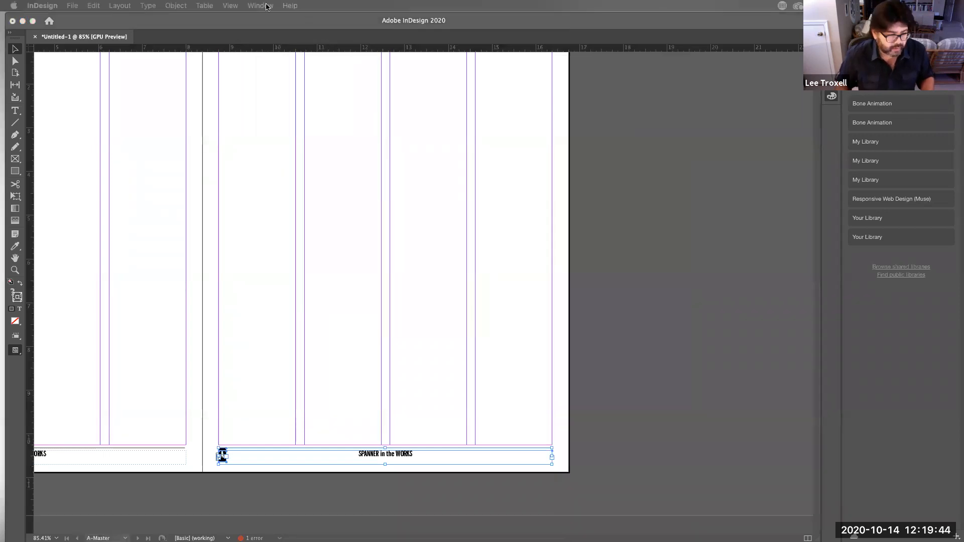
click(259, 5)
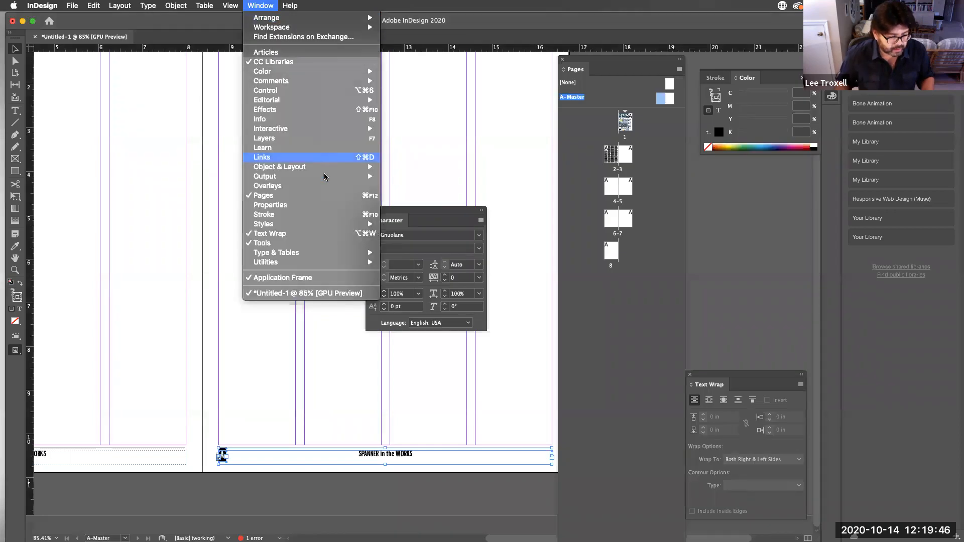
mouse_move(326, 167)
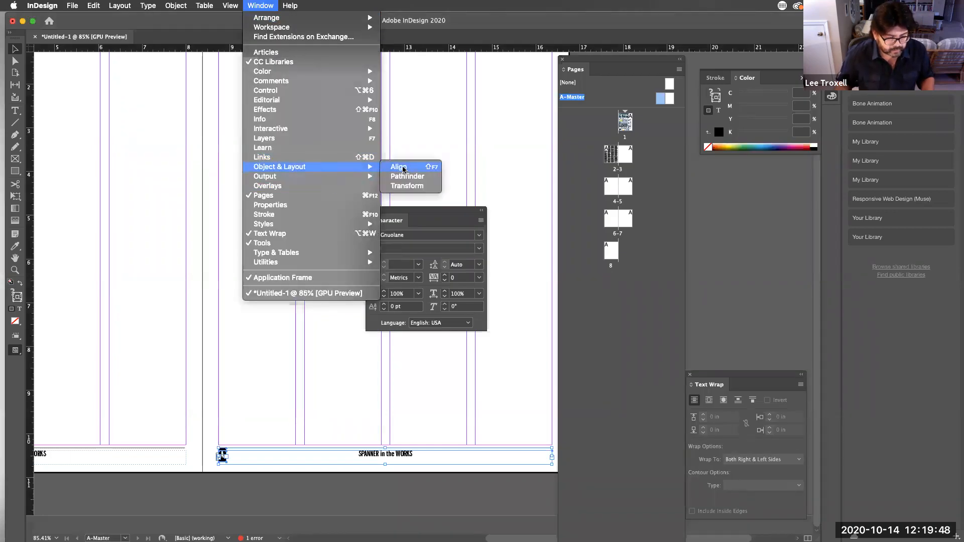
click(403, 167)
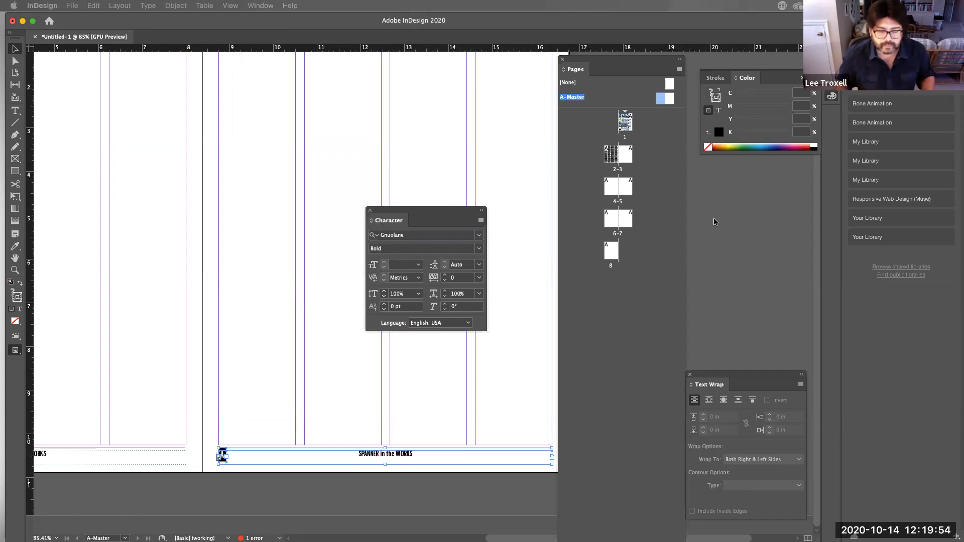
drag(713, 220, 426, 119)
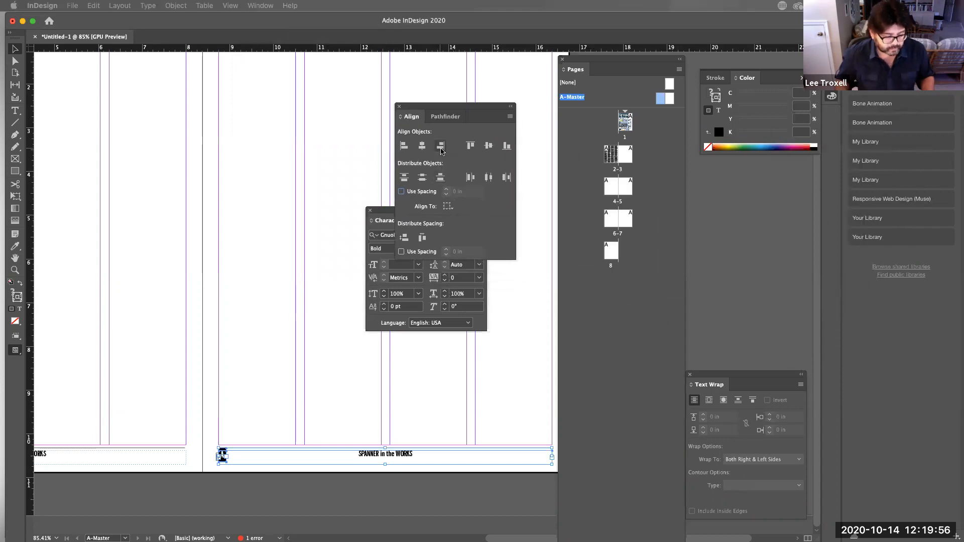
click(440, 147)
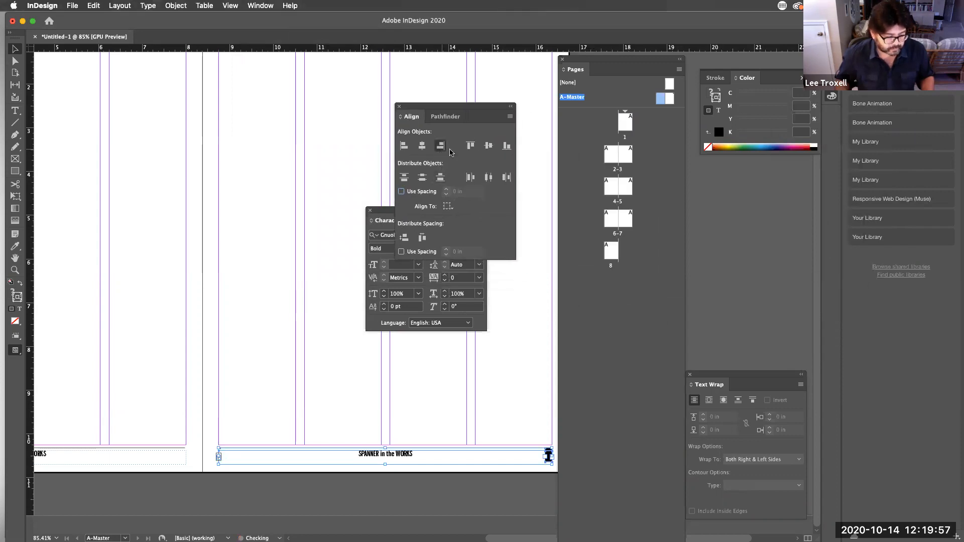
click(200, 326)
scroll(477, 392, right, 3)
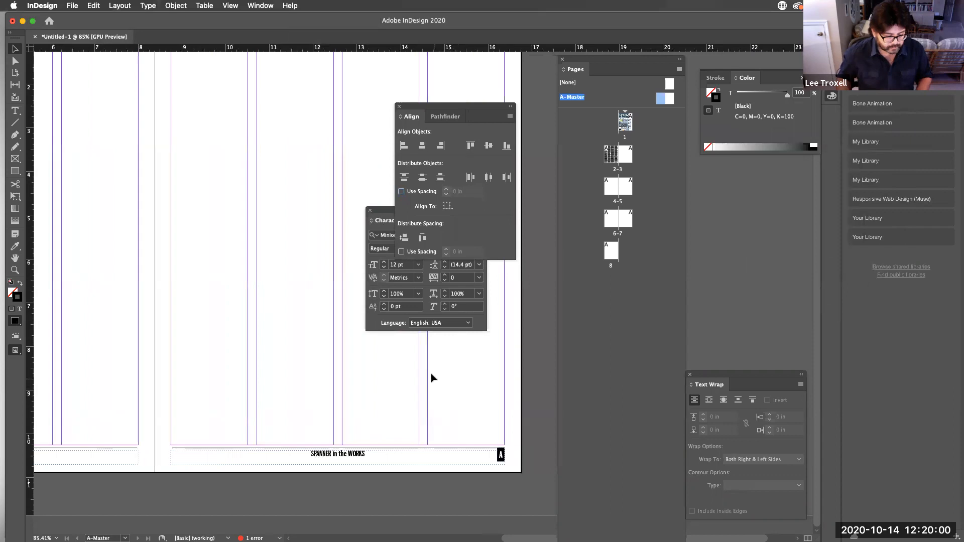
Open the page 4–5 spread and check the master footer on page 5
double_click(615, 191)
scroll(257, 331, right, 10)
scroll(257, 331, down, 1)
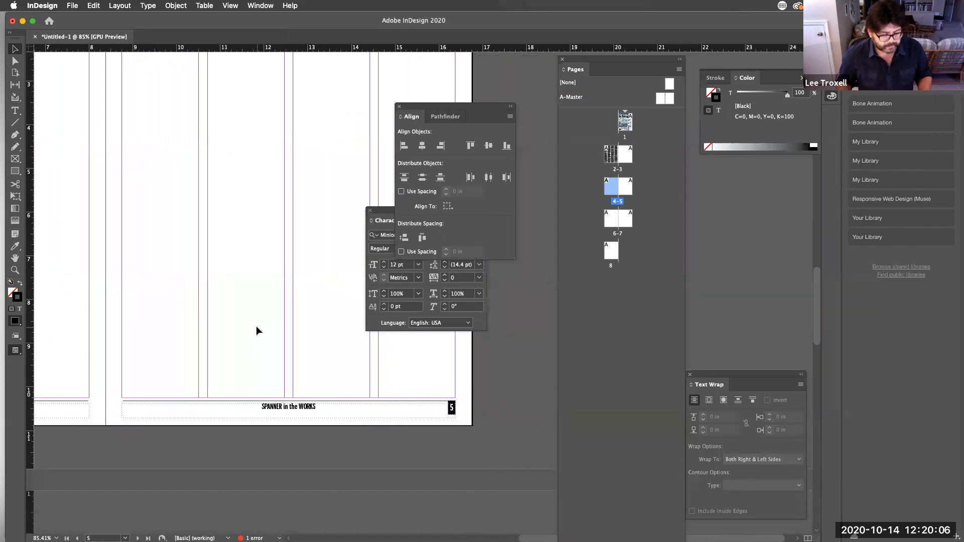
Check the master footers on the page 6–7 and page 2–3 spreads
double_click(614, 225)
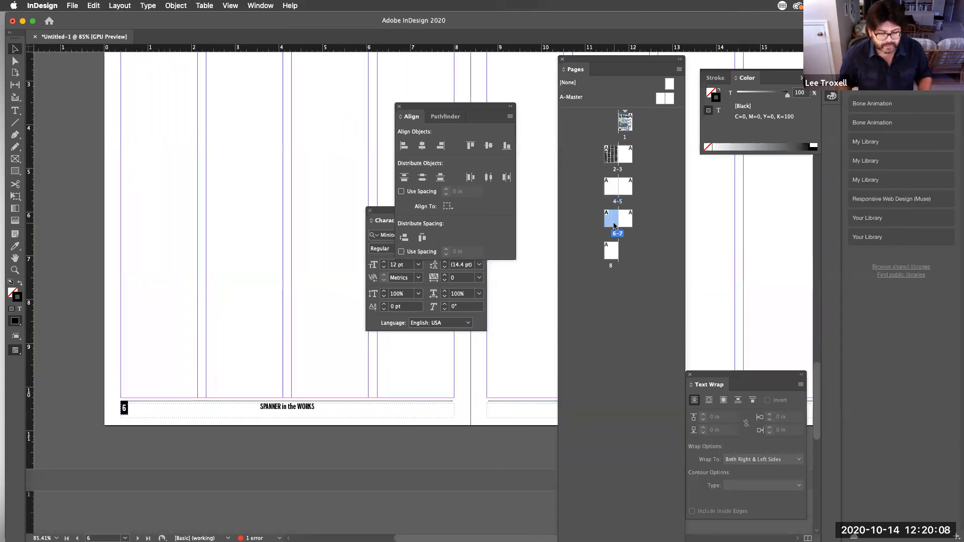
scroll(226, 345, right, 8)
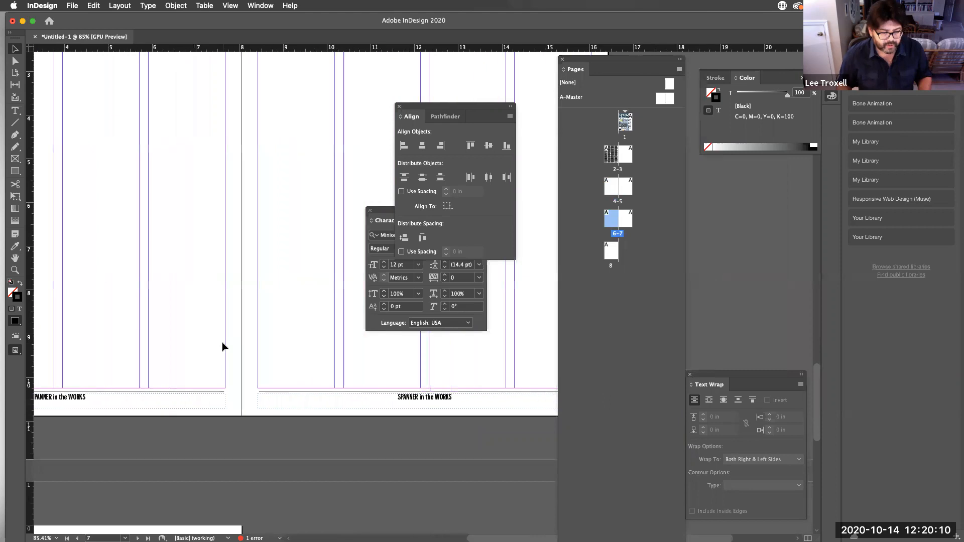
double_click(612, 157)
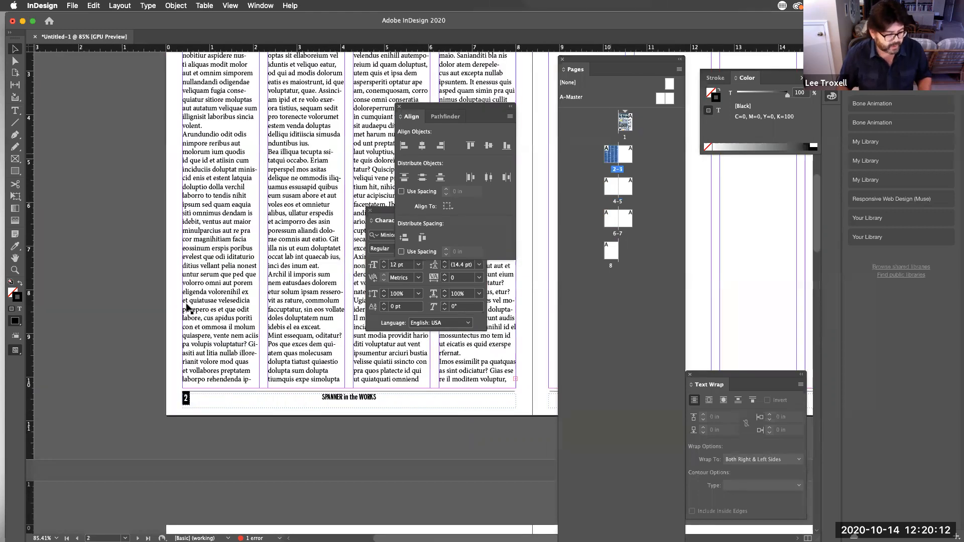
Move the floating Align and Character panels away from the middle of the page 2–3 spread
alt+super+click(284, 310)
alt+super+click(305, 309)
drag(518, 150, 440, 228)
drag(436, 108, 554, 104)
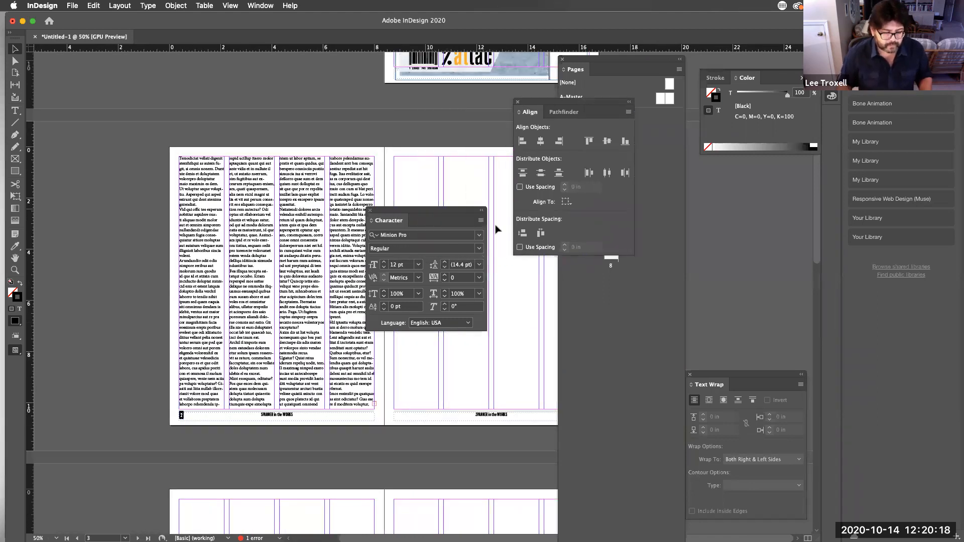
drag(417, 217, 600, 288)
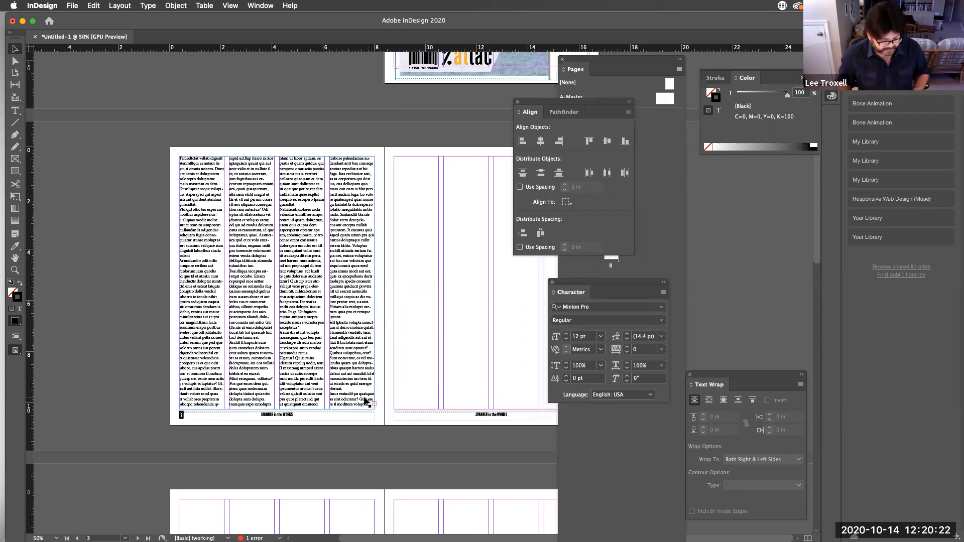
Thread the overset text from page 2's four-column frame into a new frame in the first column of page 3
scroll(366, 400, up, 3)
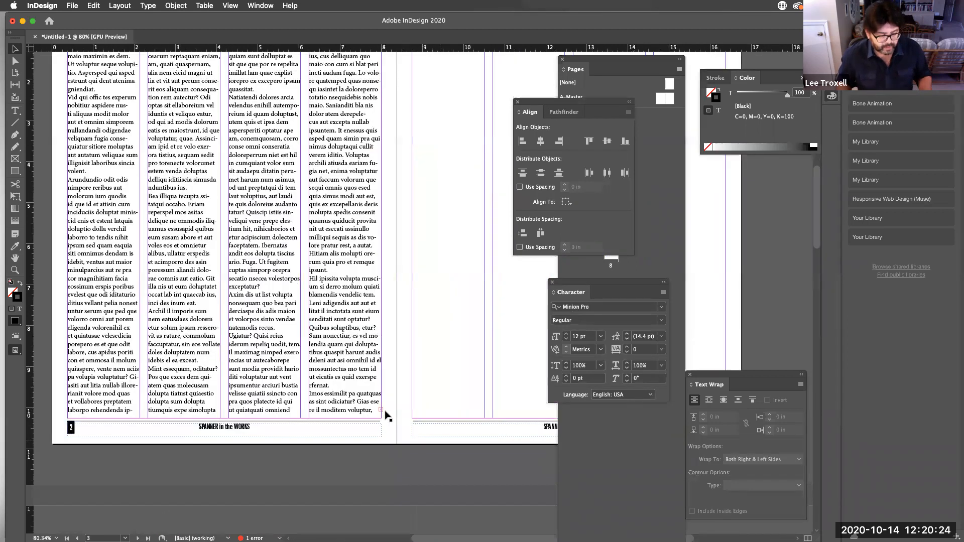
scroll(386, 415, up, 2)
click(386, 415)
click(386, 414)
scroll(437, 243, right, 3)
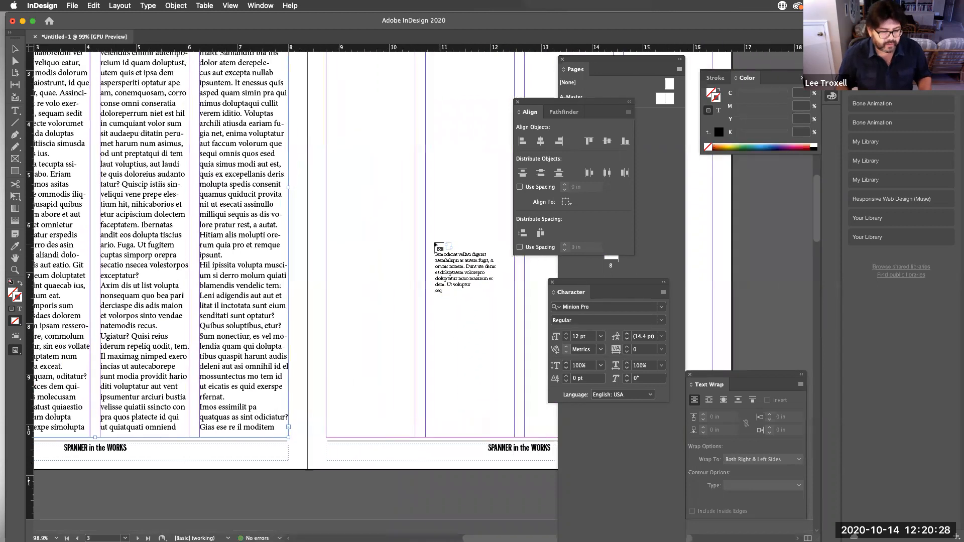
scroll(386, 166, up, 4)
click(325, 75)
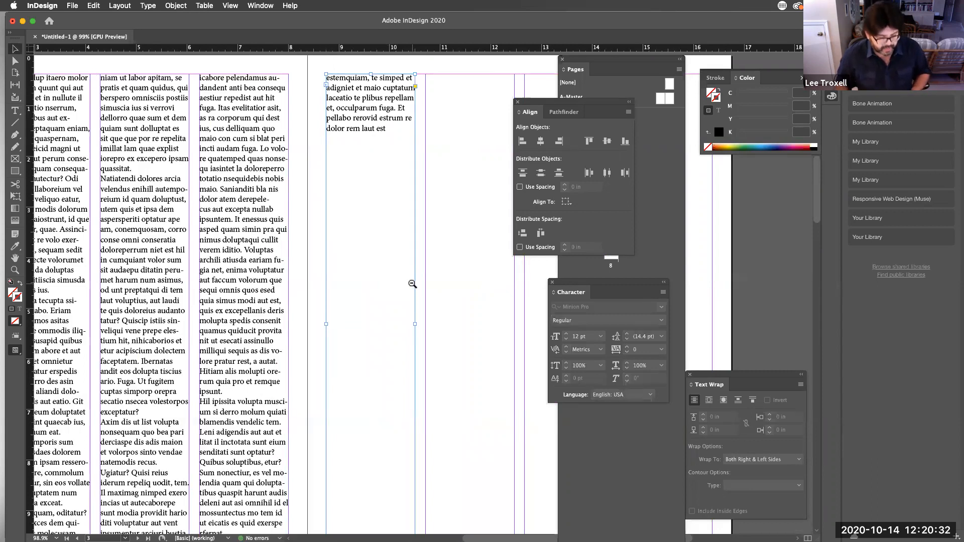
Widen the page 3 text frame across all four column guides
click(382, 274)
click(409, 287)
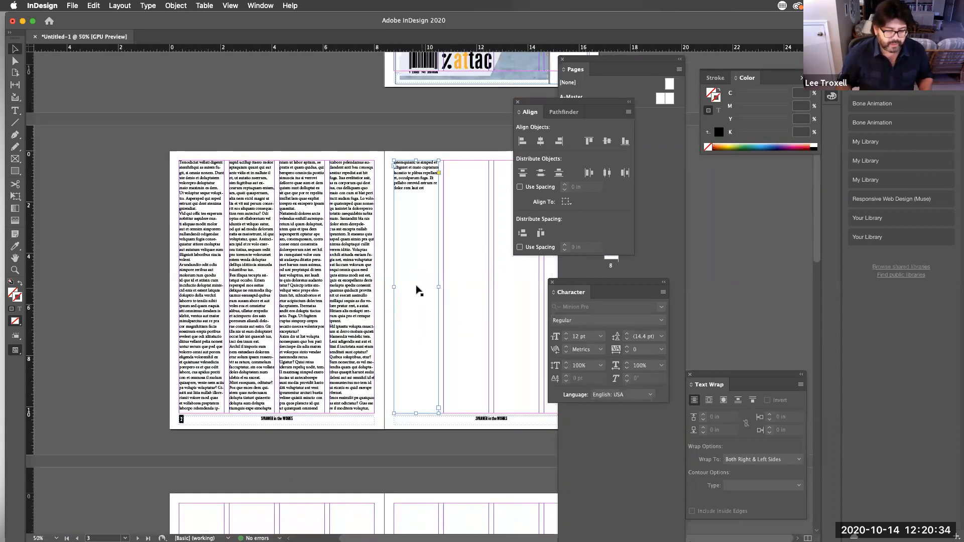
drag(439, 286, 609, 303)
scroll(372, 280, down, 1)
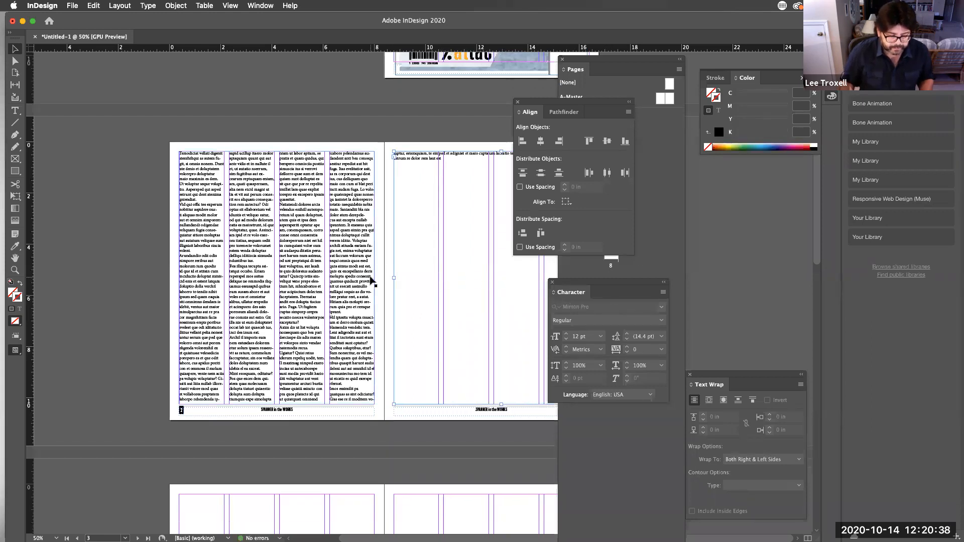
scroll(431, 282, up, 3)
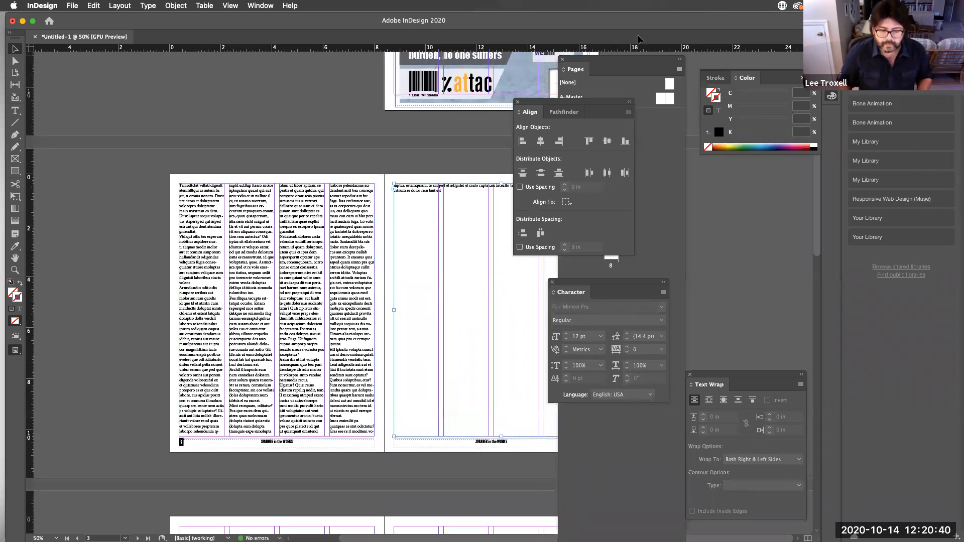
Move the Pages, Align and Character panels clear of page 3 to expose its outer edge
click(637, 53)
drag(625, 59, 753, 80)
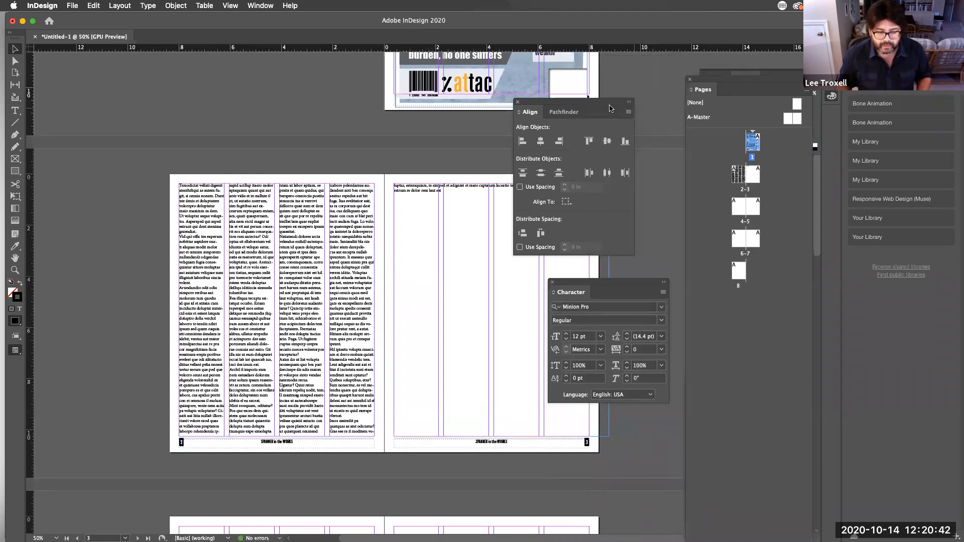
drag(598, 101, 703, 84)
drag(603, 284, 690, 301)
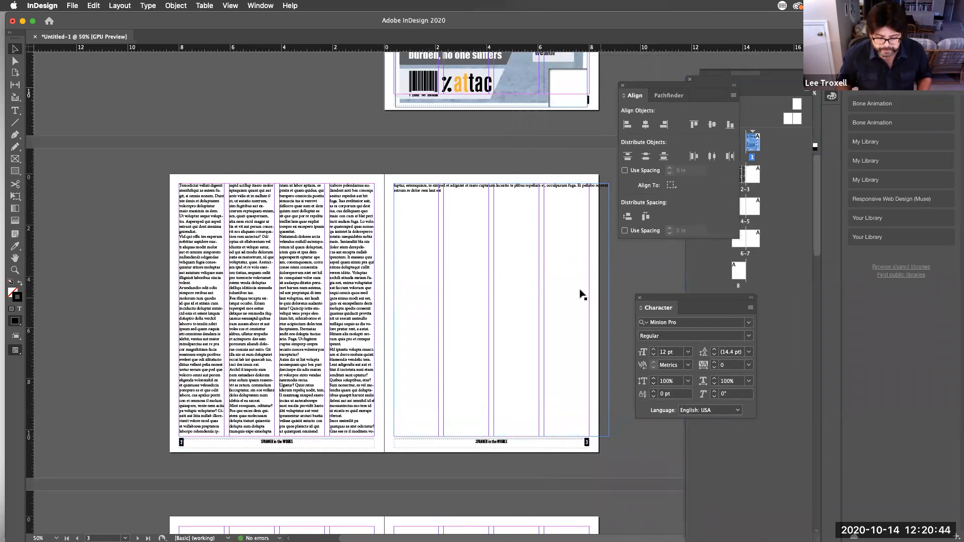
Fit the right edge of the page 3 text frame to the outer margin and divide the frame into 4 columns
click(607, 317)
drag(608, 309, 589, 312)
key(super+b)
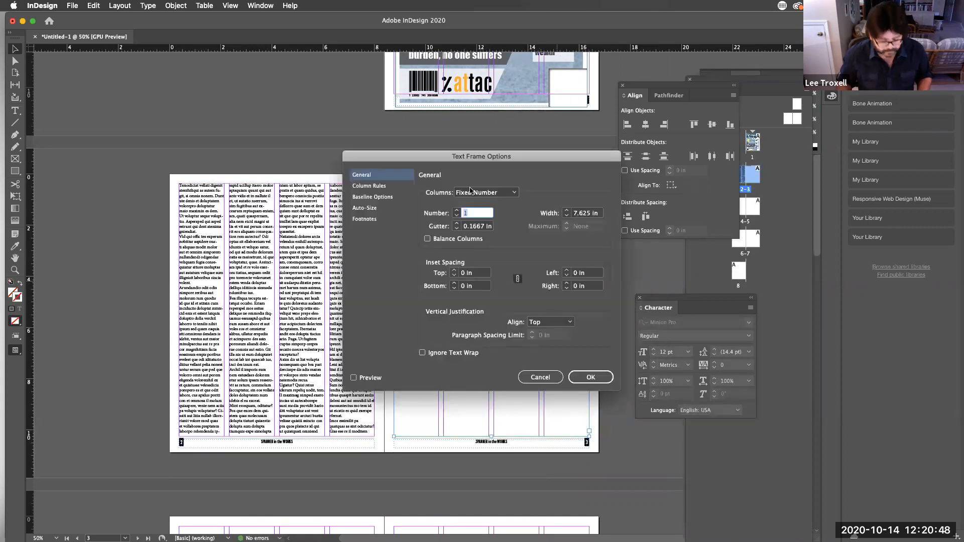
text(4)
key(Tab)
key(BackSpace)
key(Return)
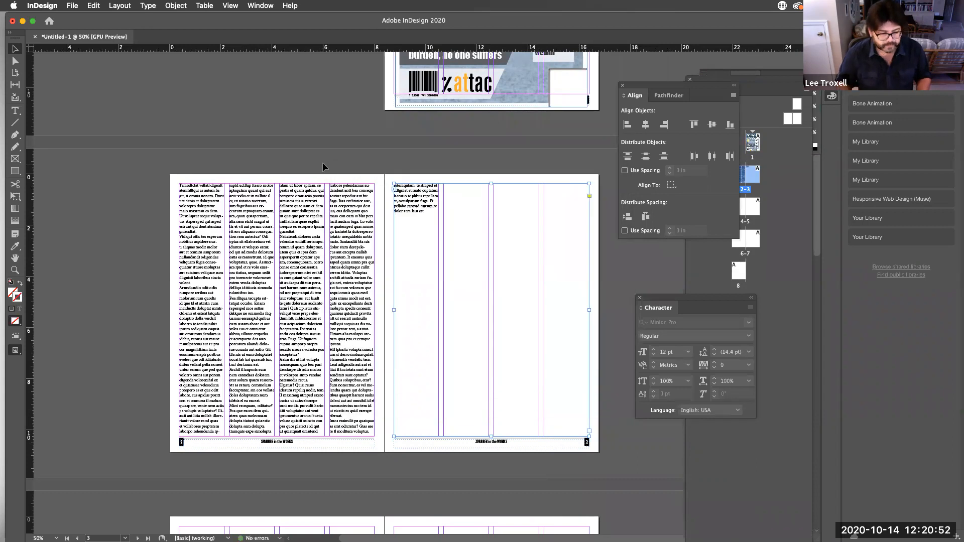
Lower the top edge of page 2's text frame to about 2 in below the page top, reflowing text onto page 3
click(277, 197)
drag(276, 183, 276, 232)
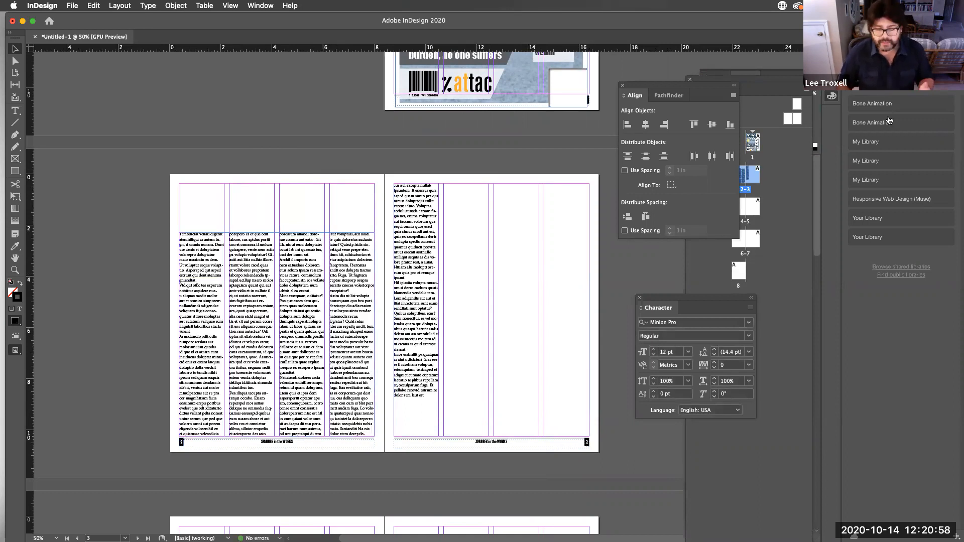
Shorten the cover image frame on page 1 so its lower edge sits at the bottom margin, exposing the master footer
scroll(482, 179, up, 5)
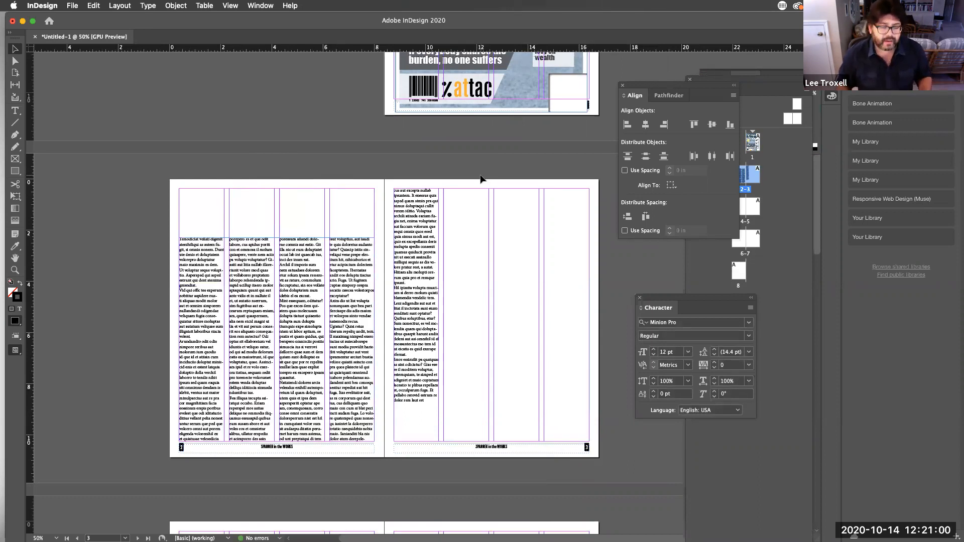
scroll(482, 179, up, 2)
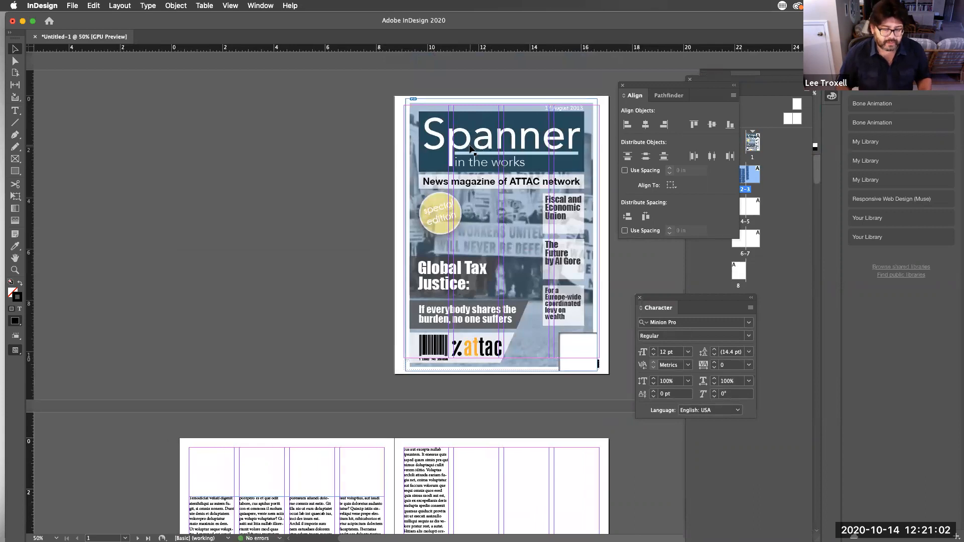
click(539, 212)
click(490, 347)
key(Delete)
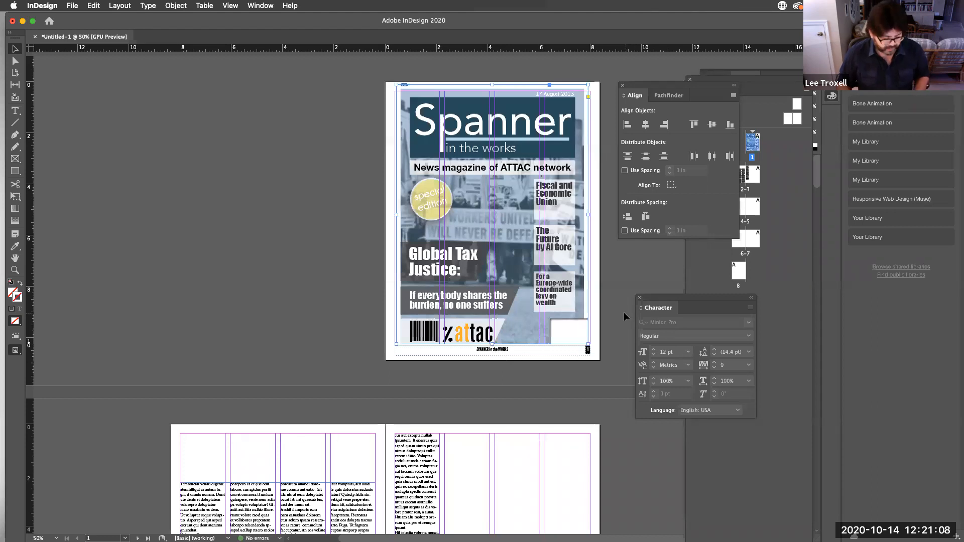
key(super+Tab)
key(super+Tab)
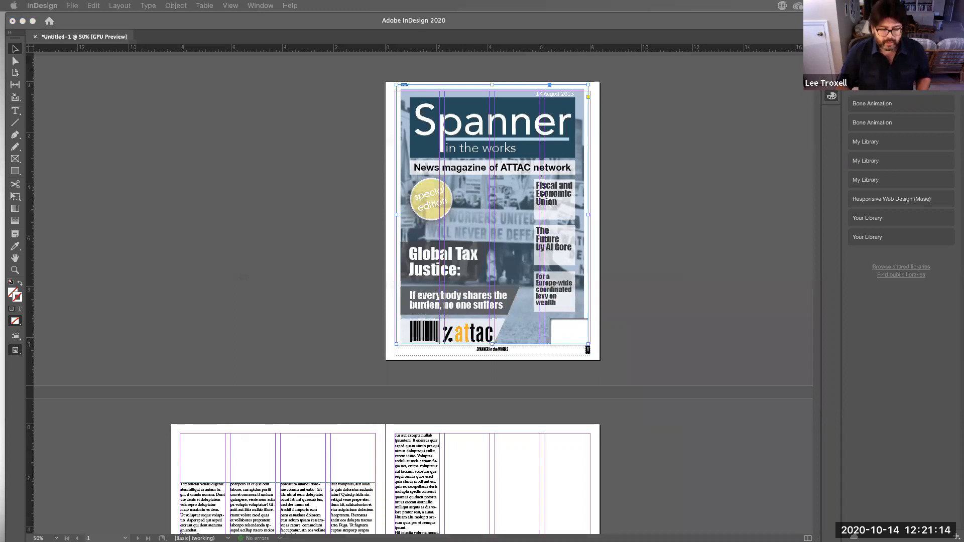
click(709, 159)
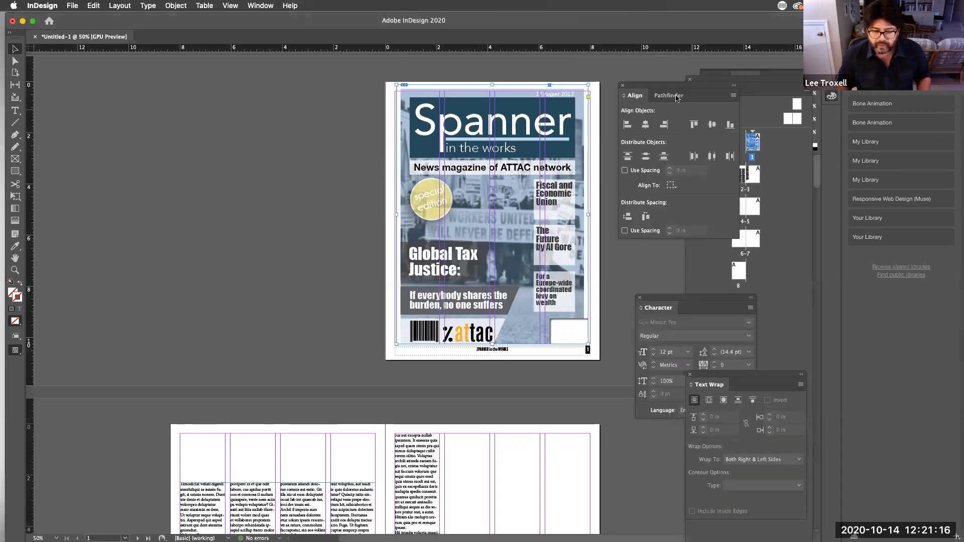
Move the Align and Pathfinder panels clear of the page thumbnails and apply the [None] master to cover page 1
drag(628, 89, 635, 319)
drag(666, 89, 698, 301)
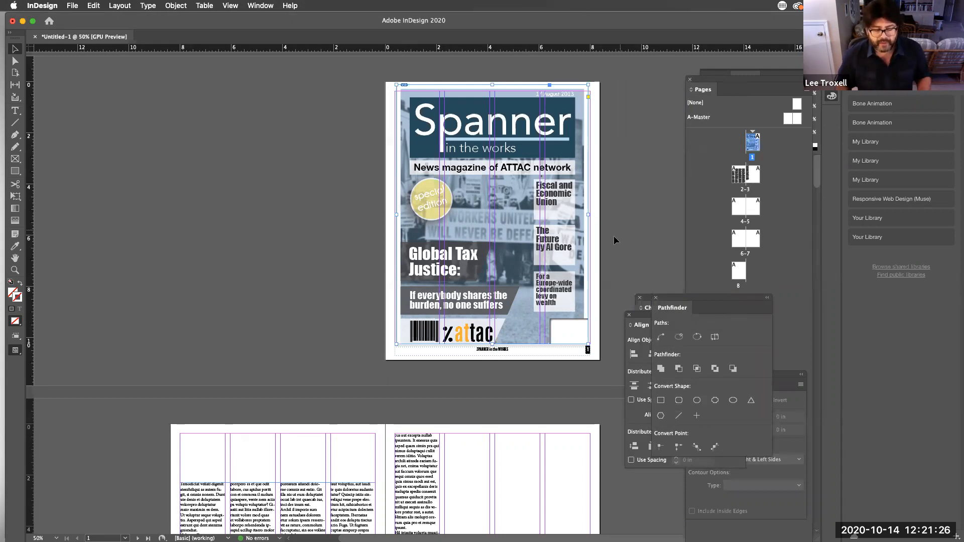
click(796, 104)
drag(797, 104, 753, 144)
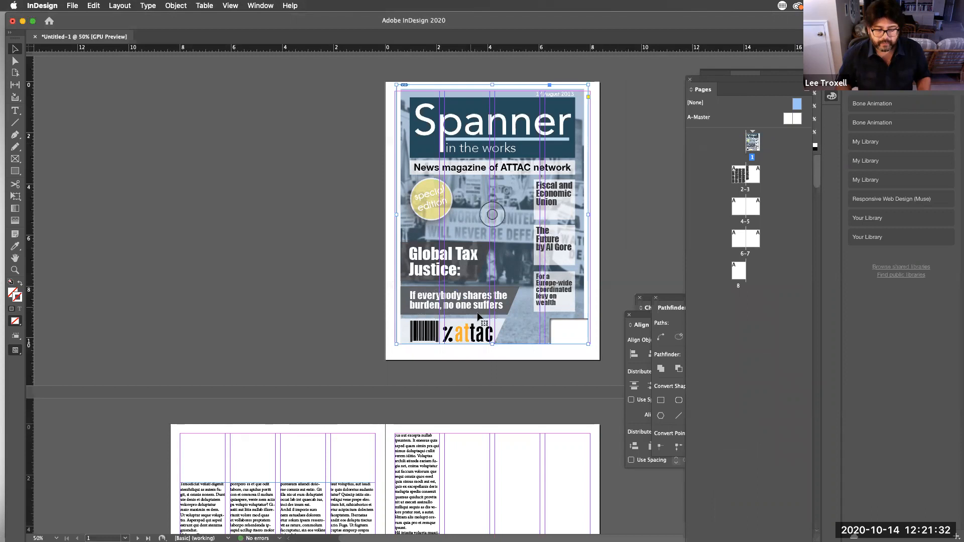
Review the footers on the inside spreads and apply the [None] master to page 5
scroll(546, 348, down, 10)
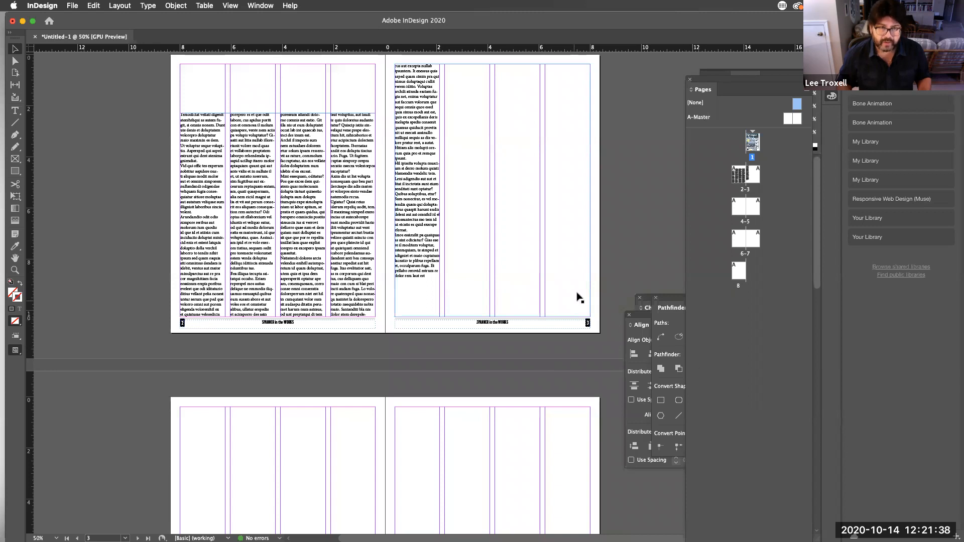
scroll(614, 149, up, 8)
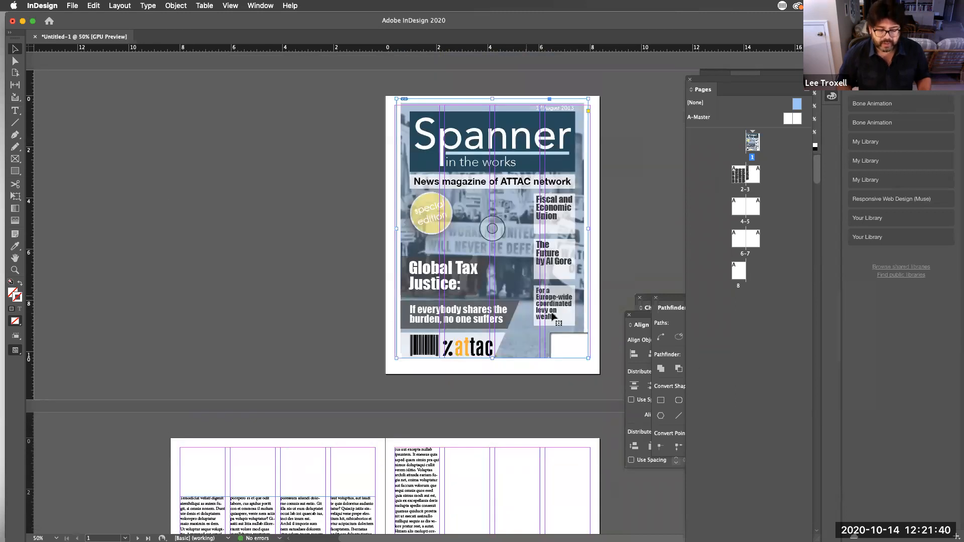
scroll(538, 309, down, 15)
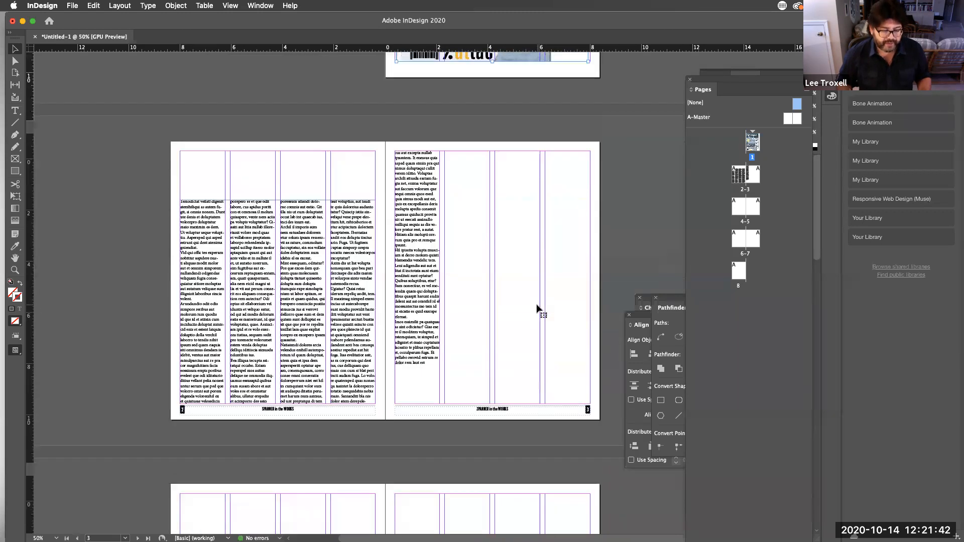
scroll(519, 306, down, 1)
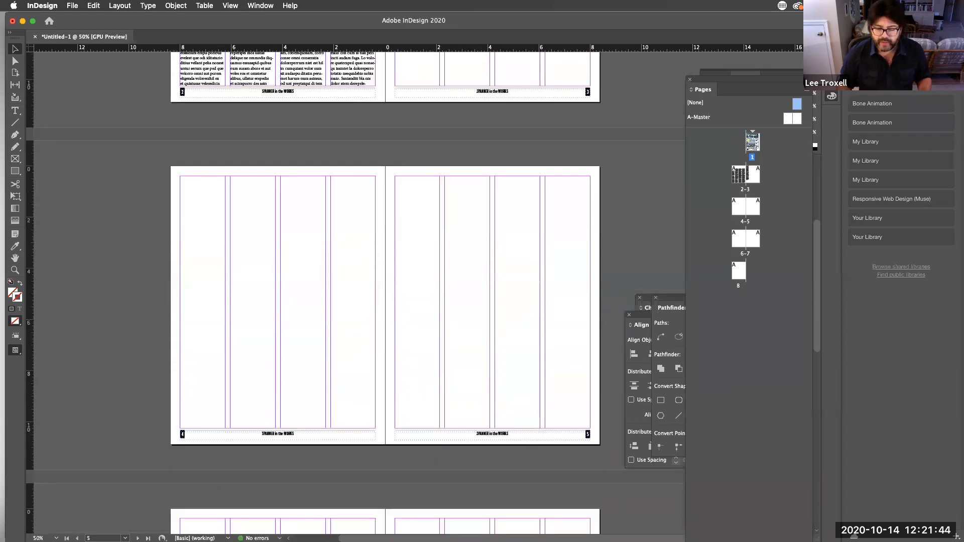
drag(772, 223, 759, 213)
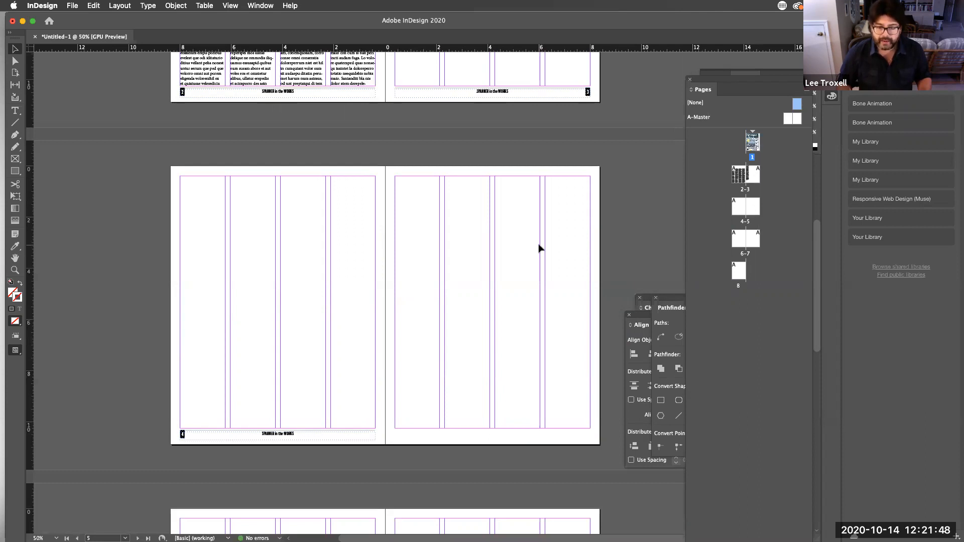
Insert 24 pages after page 8 with the [None] master applied
scroll(539, 248, down, 6)
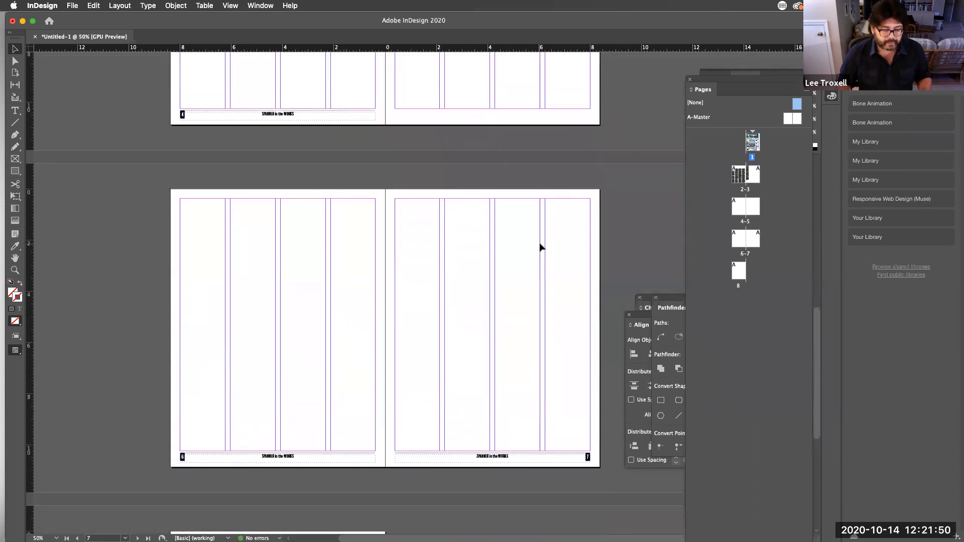
scroll(540, 246, down, 2)
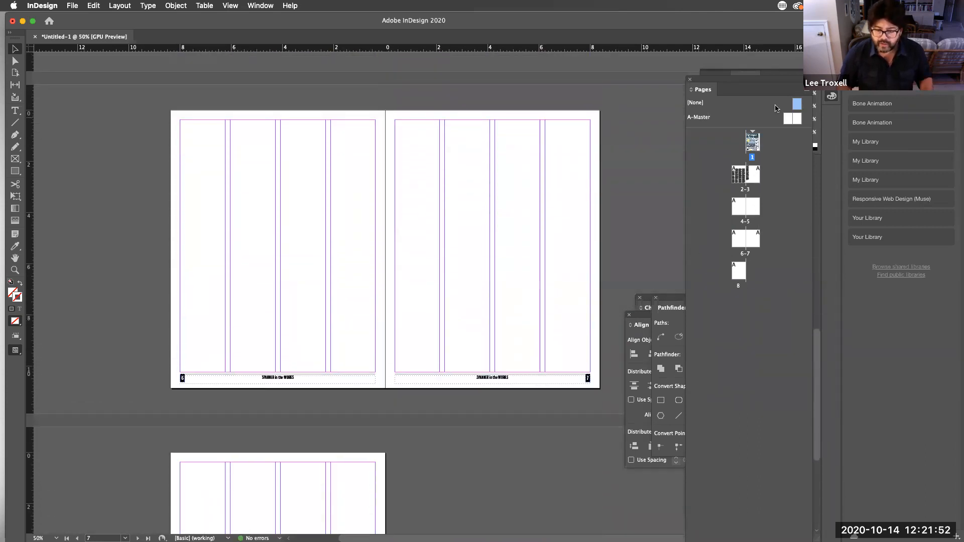
click(738, 271)
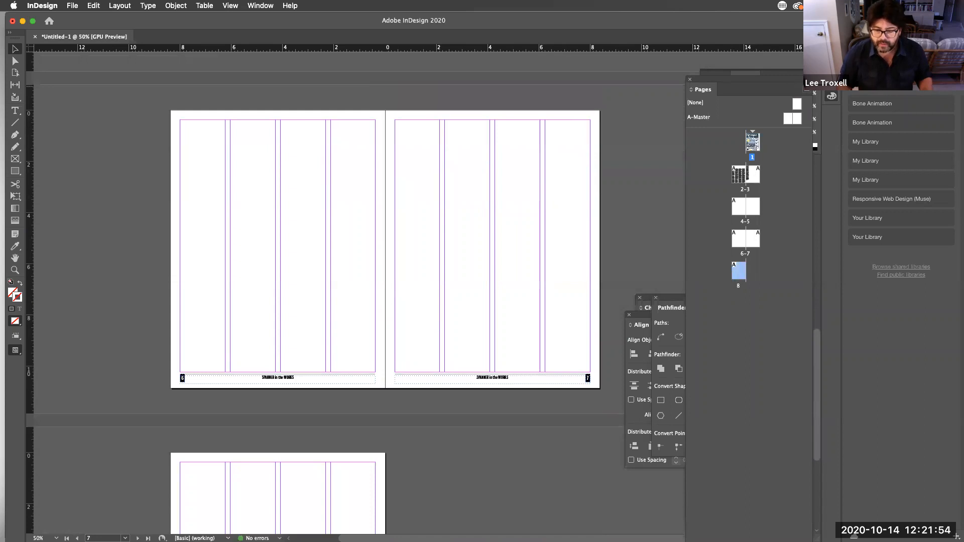
click(806, 89)
click(769, 94)
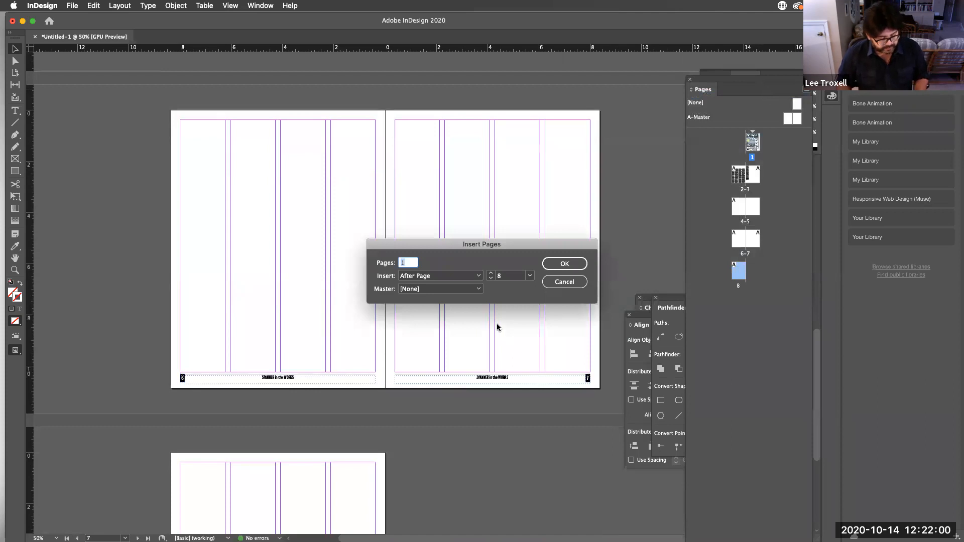
text(24)
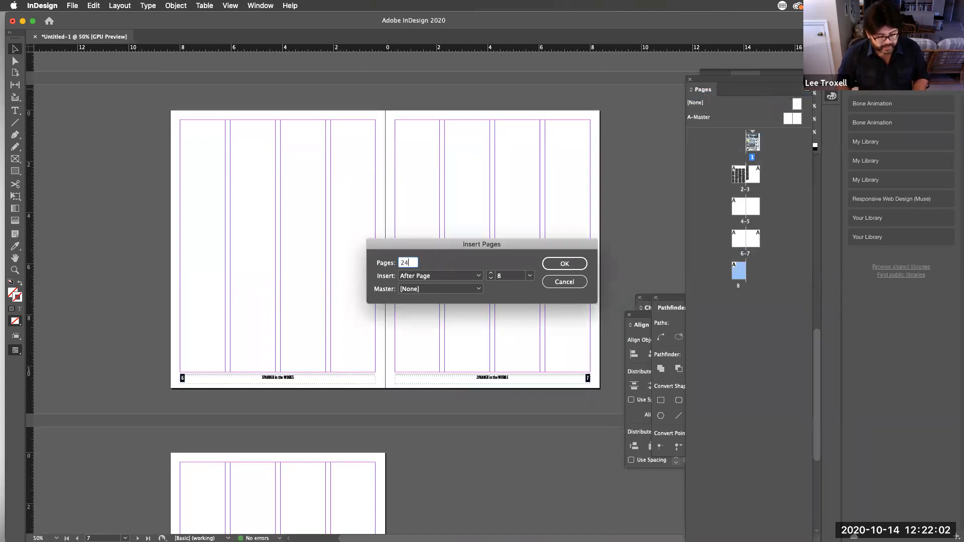
click(567, 262)
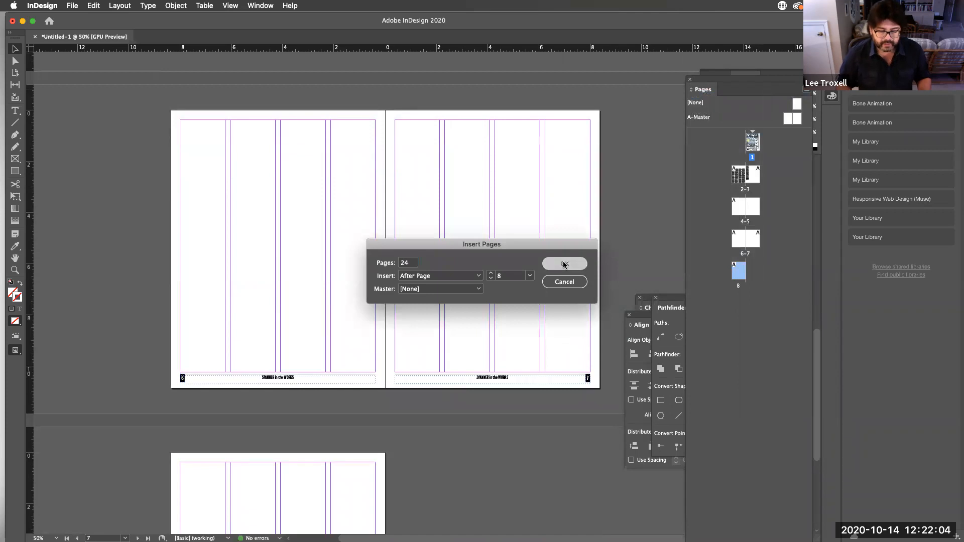
scroll(746, 369, down, 4)
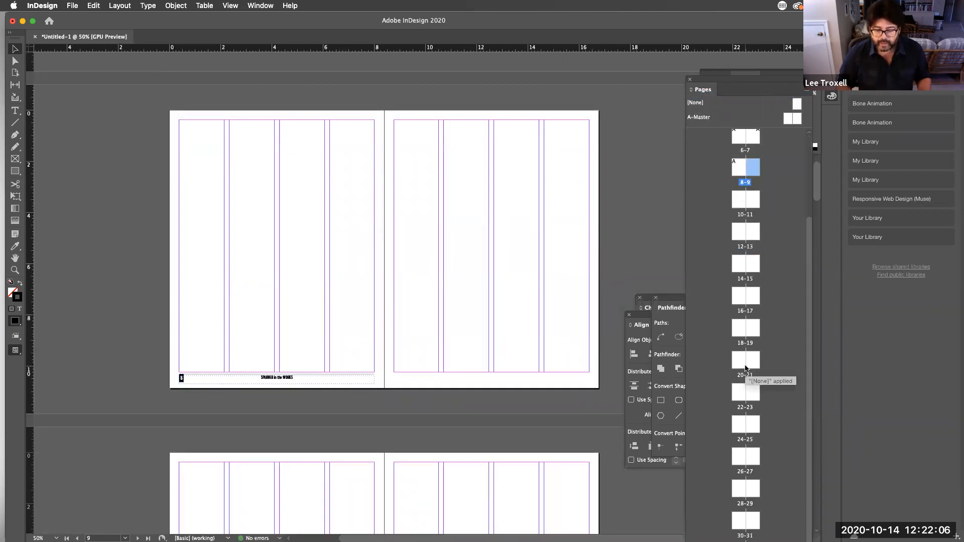
Raise the Pages panel to reveal the thumbnails through page 32, and display the spread for pages 30-31
drag(719, 84, 723, 30)
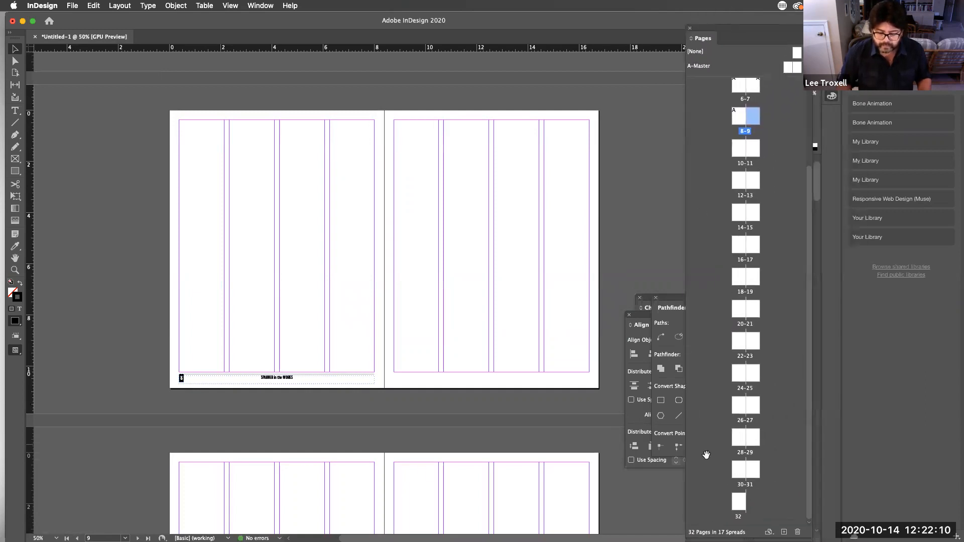
double_click(754, 471)
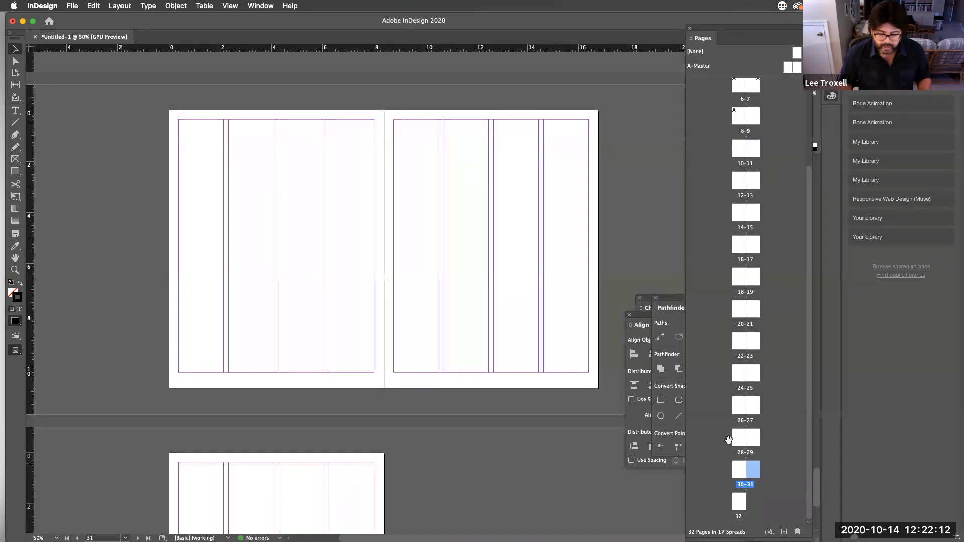
click(739, 504)
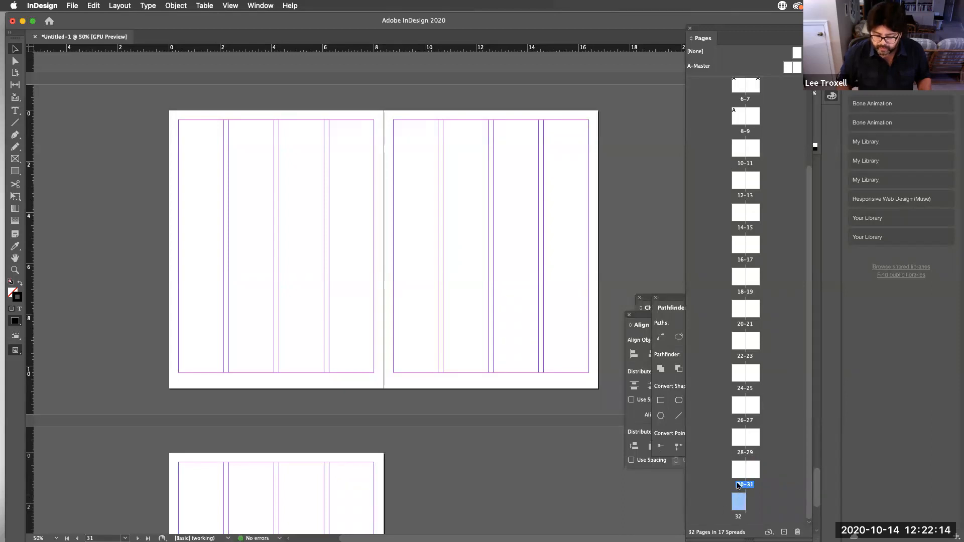
scroll(751, 463, up, 4)
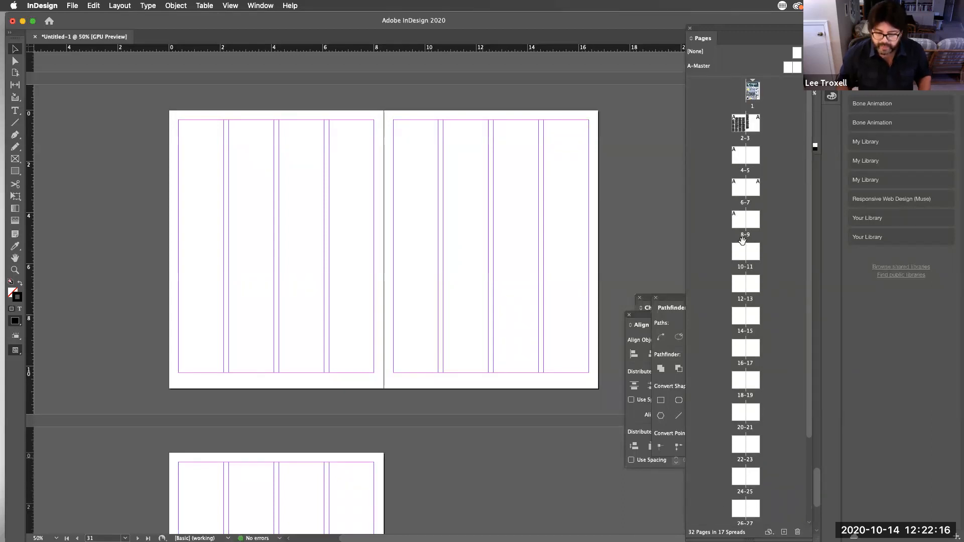
scroll(756, 489, down, 3)
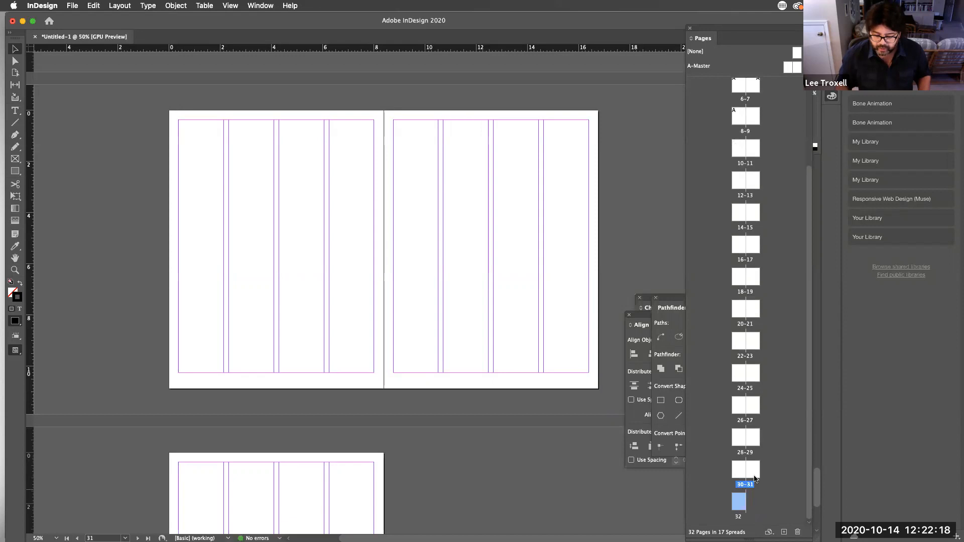
Select pages 10 through 31 and try to assign A-Master to them
click(754, 474)
click(740, 504)
click(749, 474)
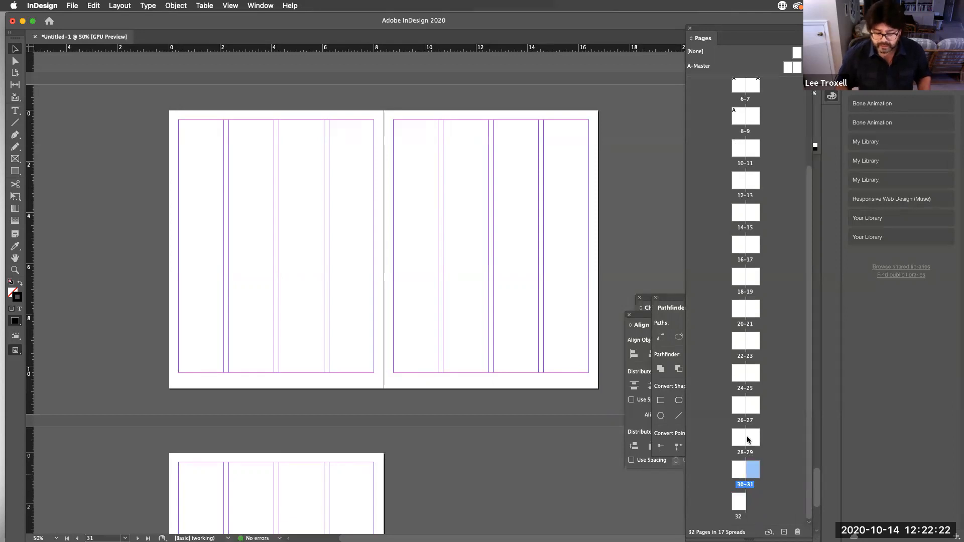
scroll(745, 441, up, 3)
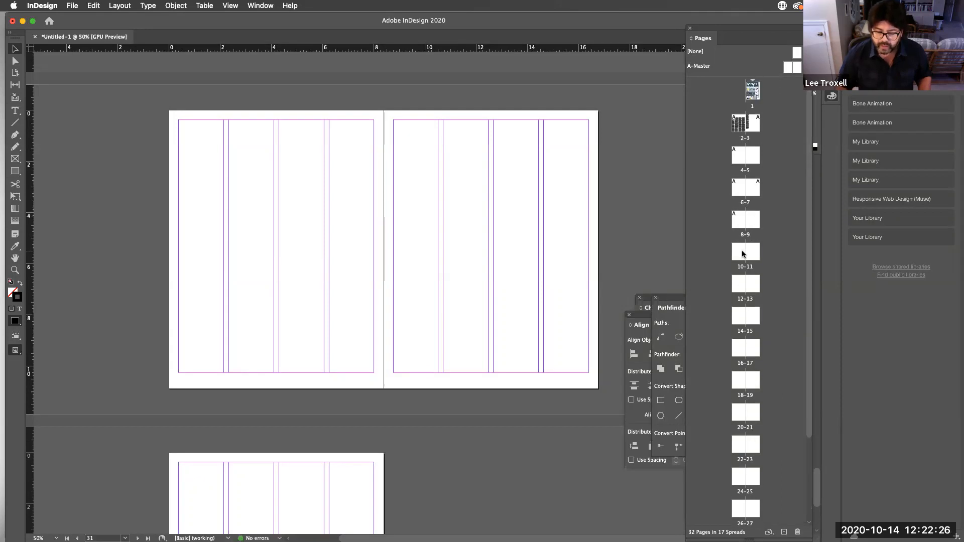
shift+click(742, 254)
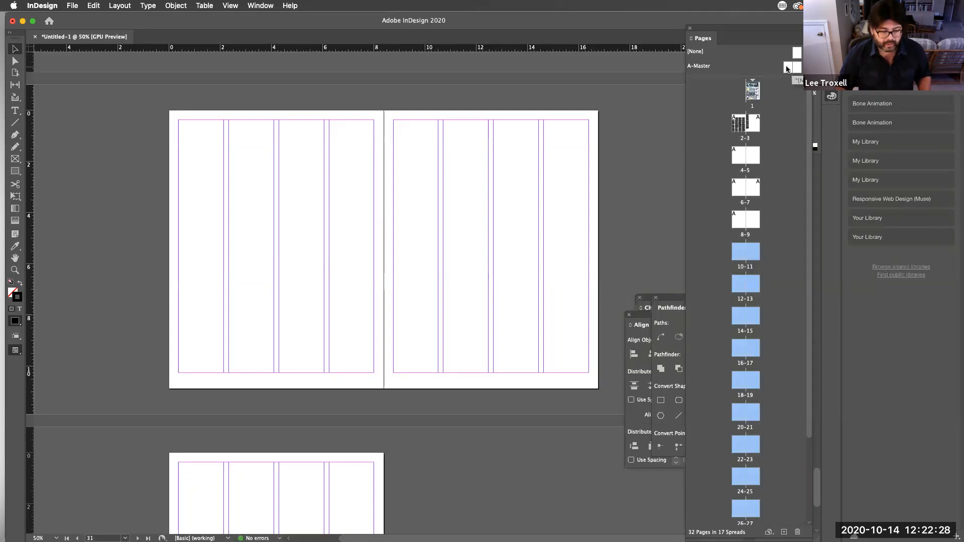
click(787, 68)
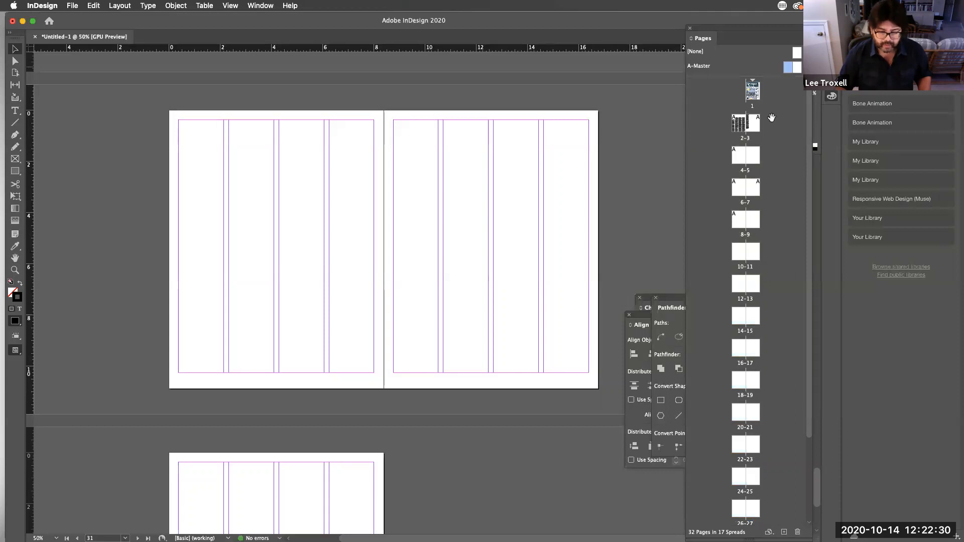
Select pages 9 through 31 and try to apply A-Master by placing it on page 9
click(736, 260)
click(753, 223)
scroll(754, 301, down, 1)
scroll(748, 364, down, 5)
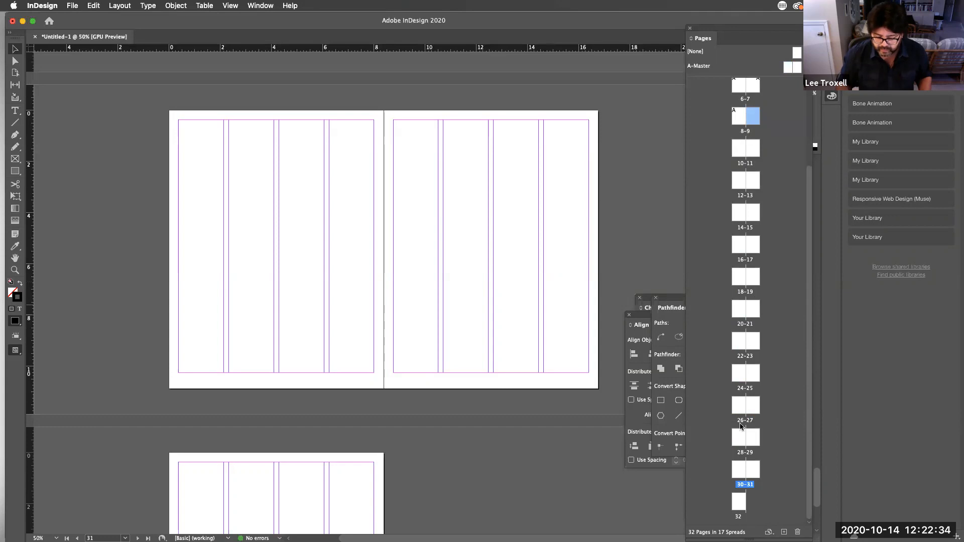
shift+click(752, 474)
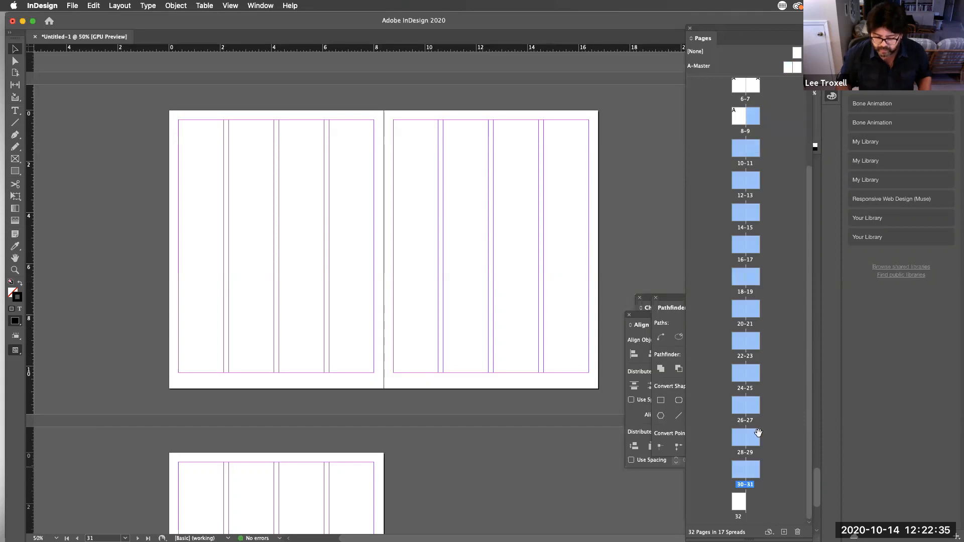
double_click(789, 70)
drag(788, 69, 753, 124)
Apply the [None] master to pages 9-31
click(753, 125)
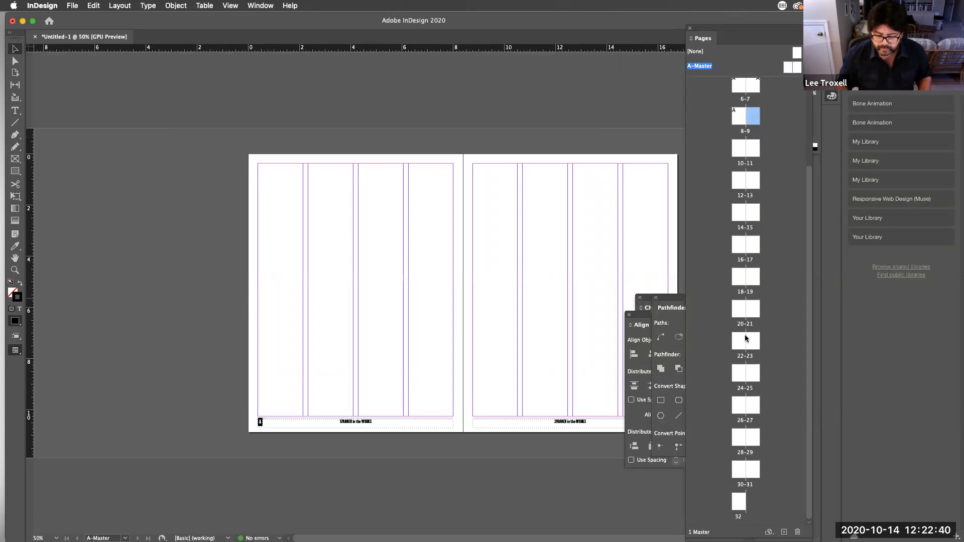
shift+click(753, 481)
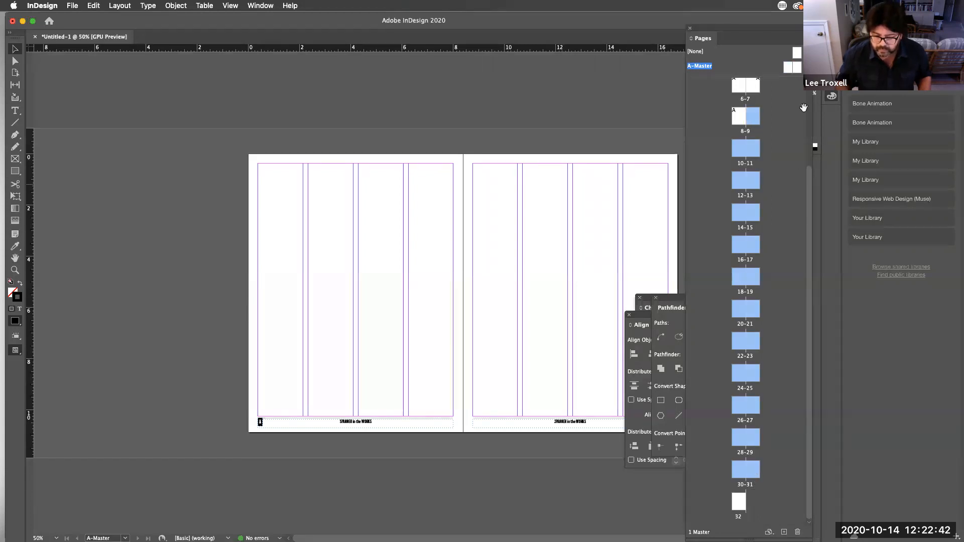
click(802, 39)
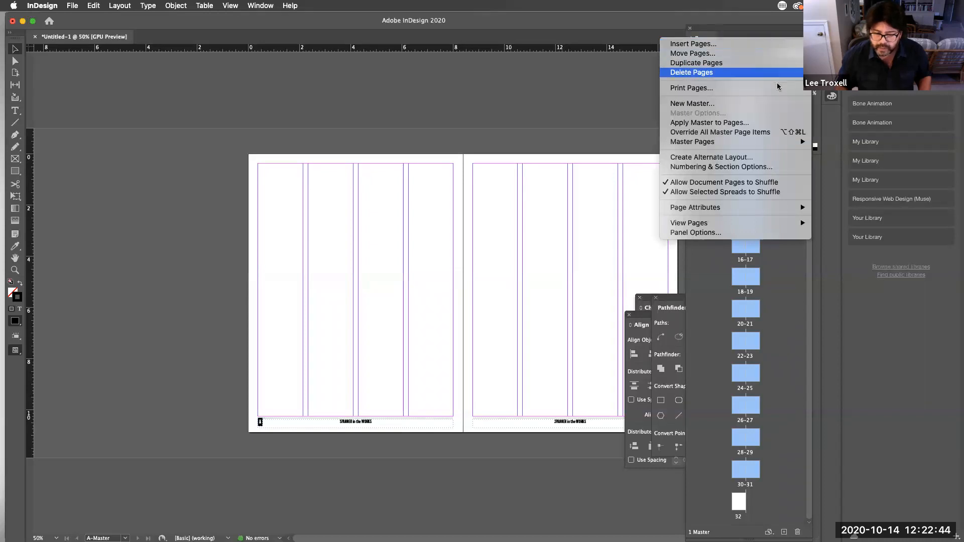
click(763, 125)
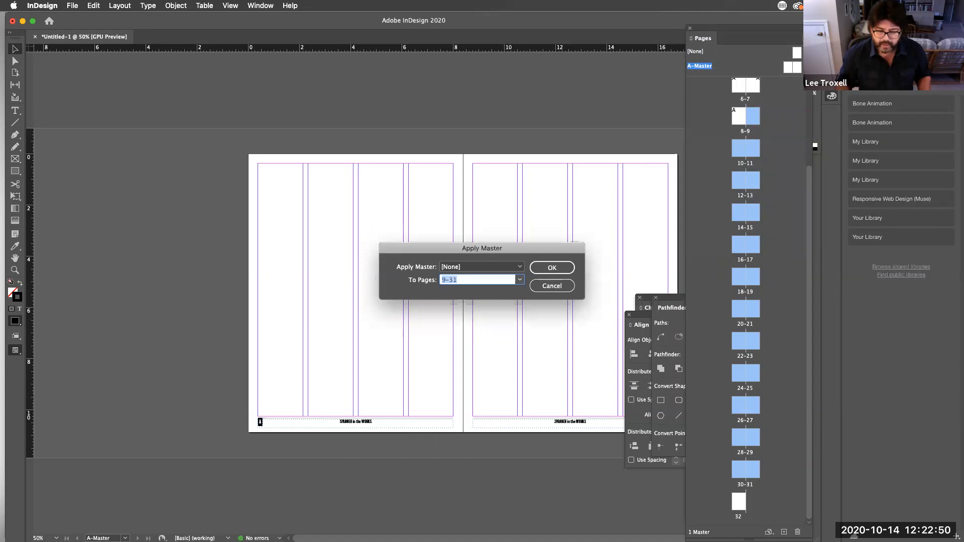
click(536, 267)
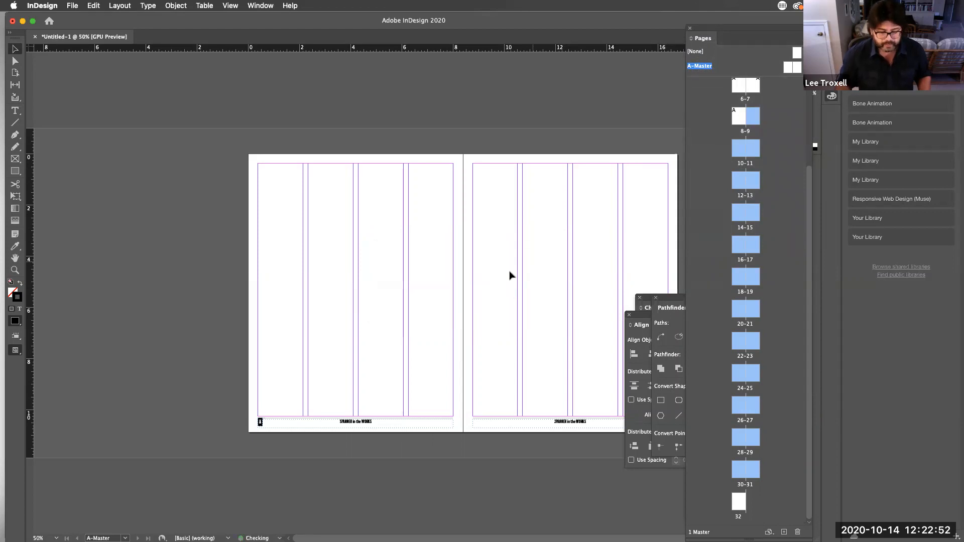
Deselect the page range, display page 31, and check the inserted spreads for master footers
click(721, 483)
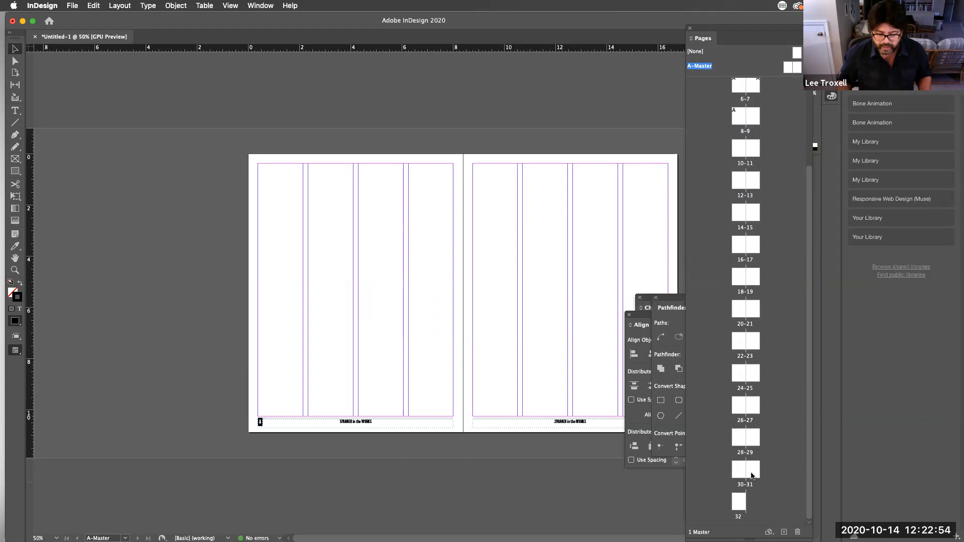
double_click(751, 475)
scroll(743, 466, up, 3)
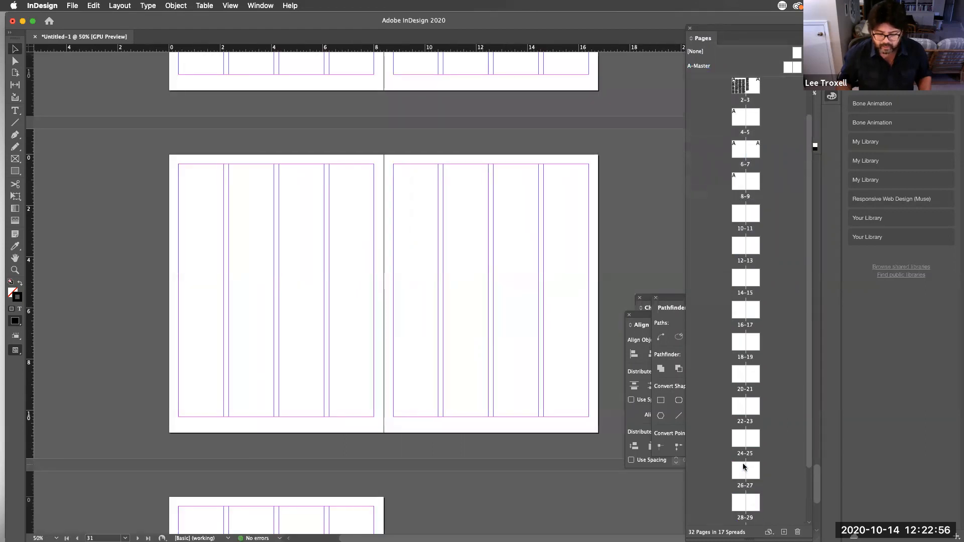
scroll(557, 179, up, 20)
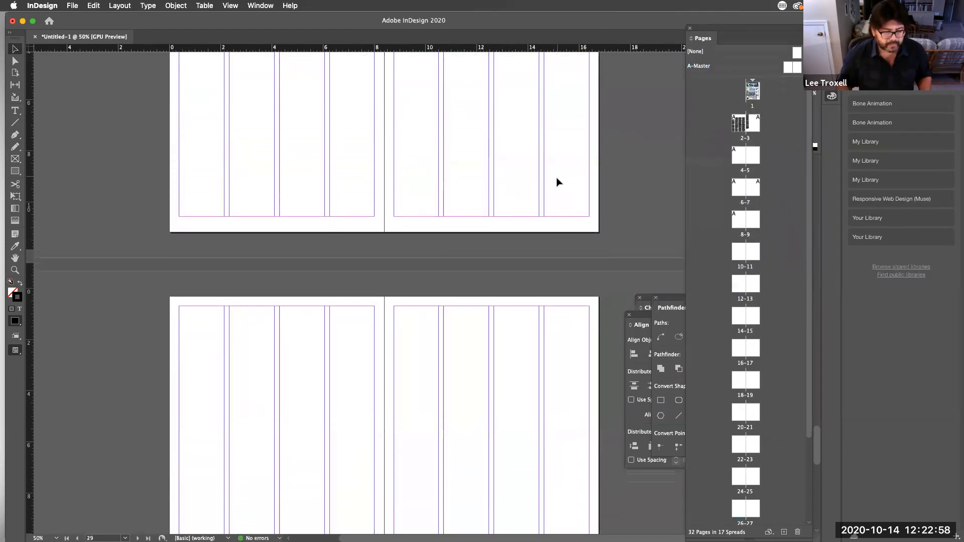